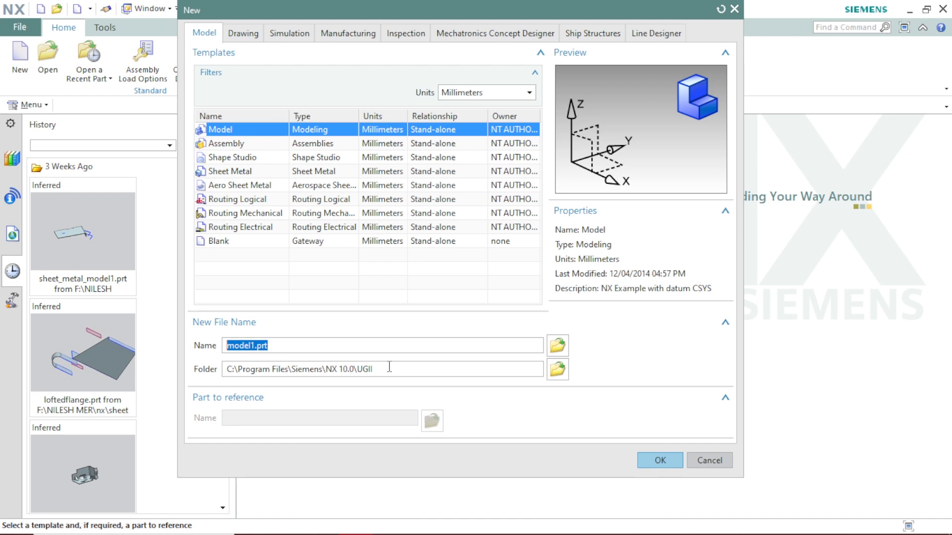
Create a new part from the Model template in millimetres, keeping the name model1.prt.
left_click(482, 90)
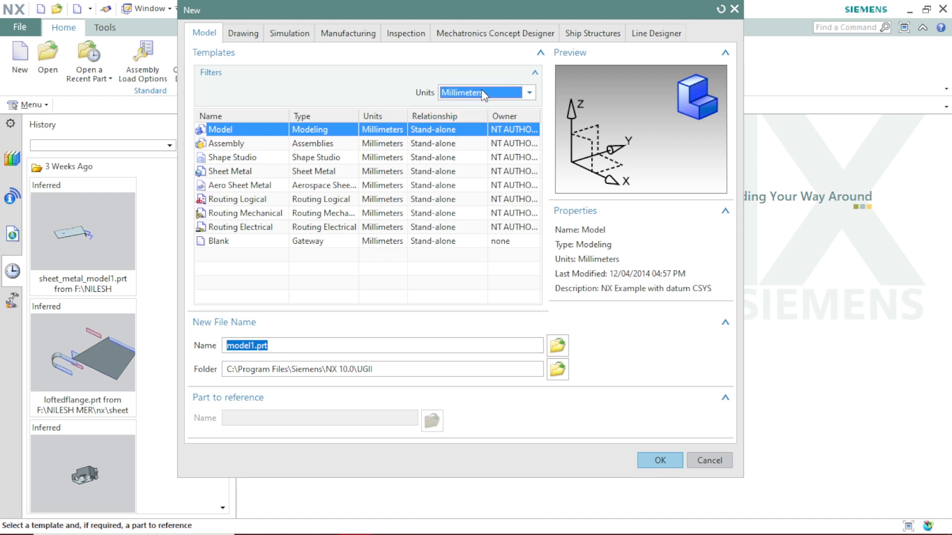
left_click(482, 91)
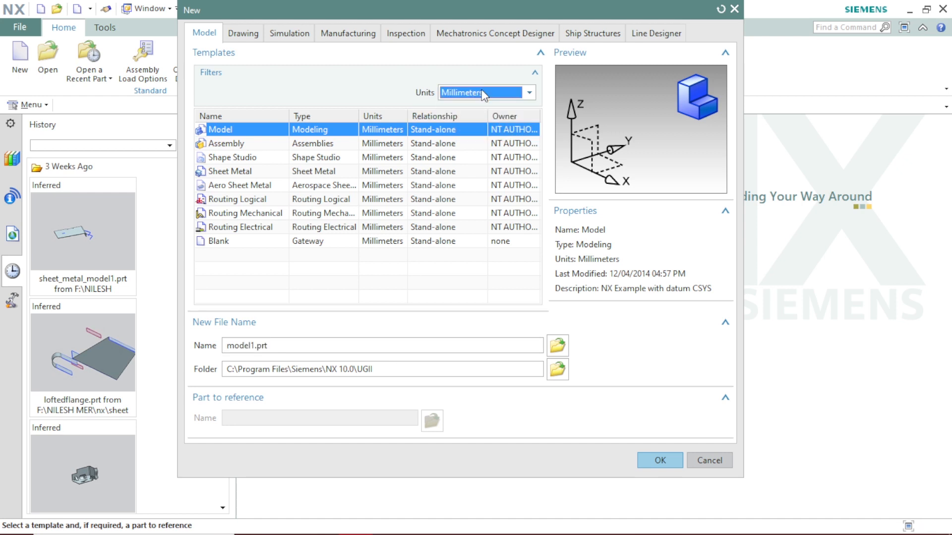
left_click(650, 468)
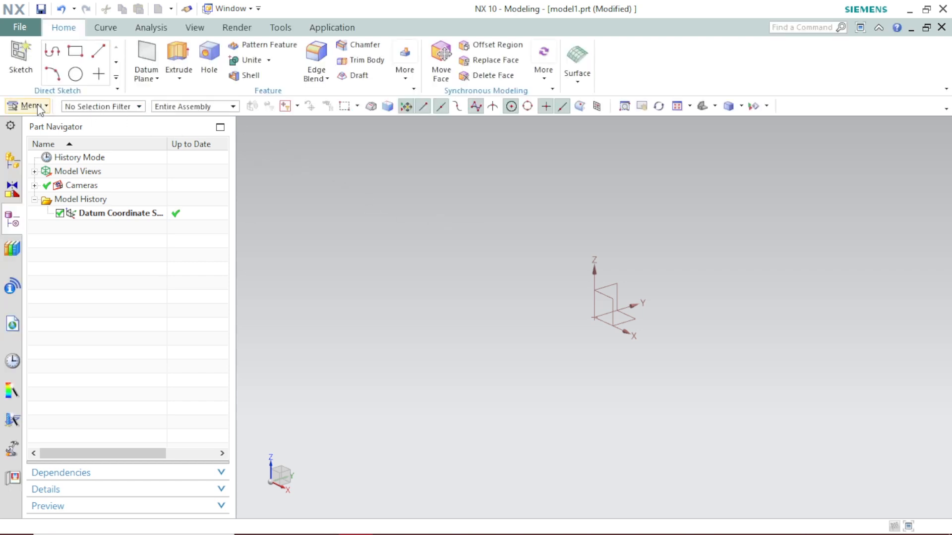
Create a task-environment sketch on the XY plane with the X axis as horizontal reference, and leave the Profile command.
left_click(31, 106)
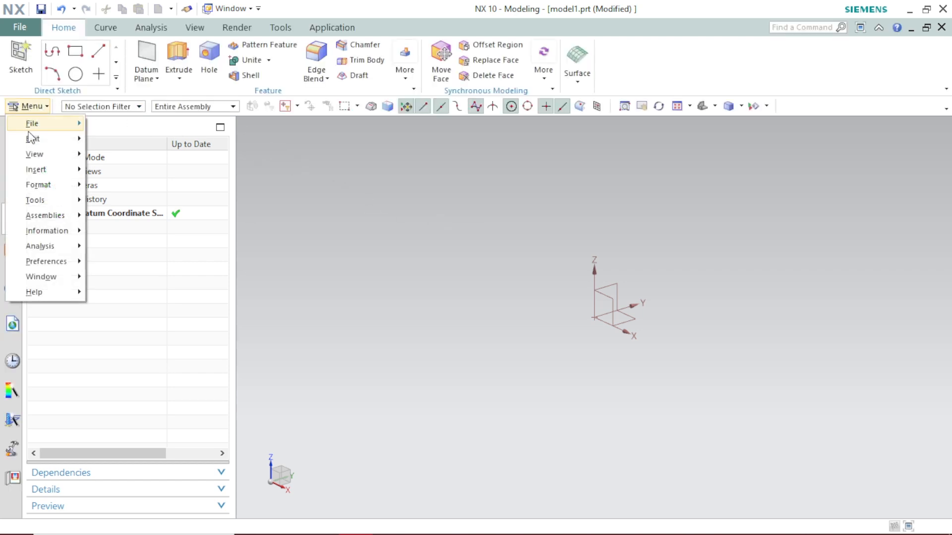
mouse_move(36, 170)
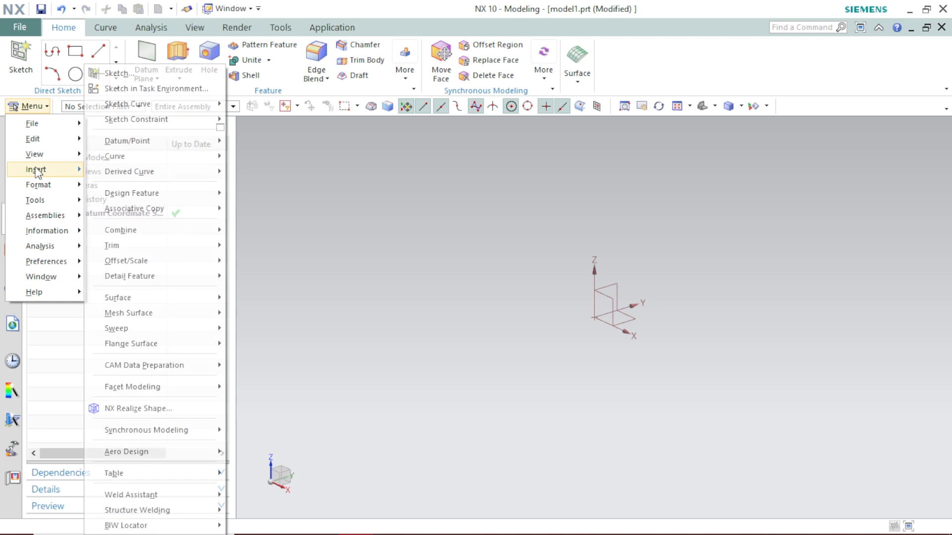
left_click(145, 91)
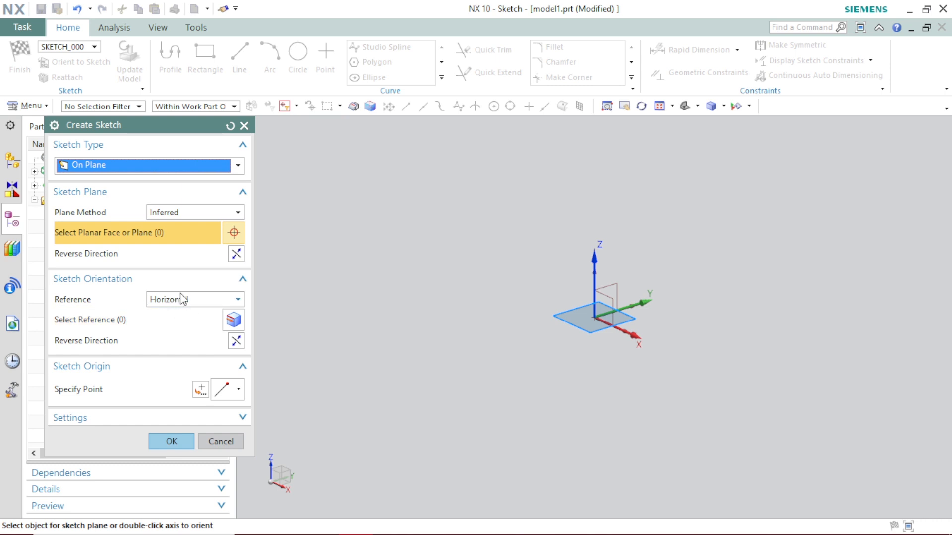
left_click(176, 323)
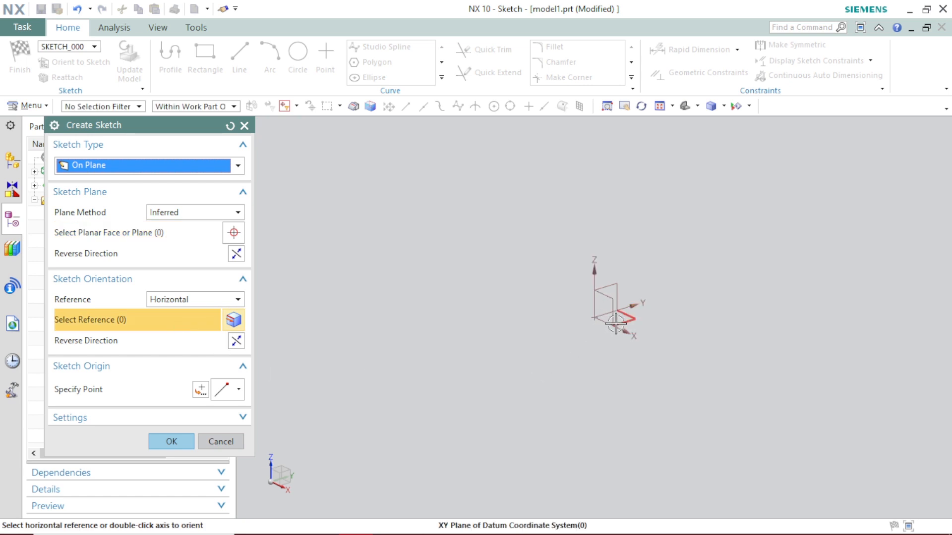
left_click(617, 326)
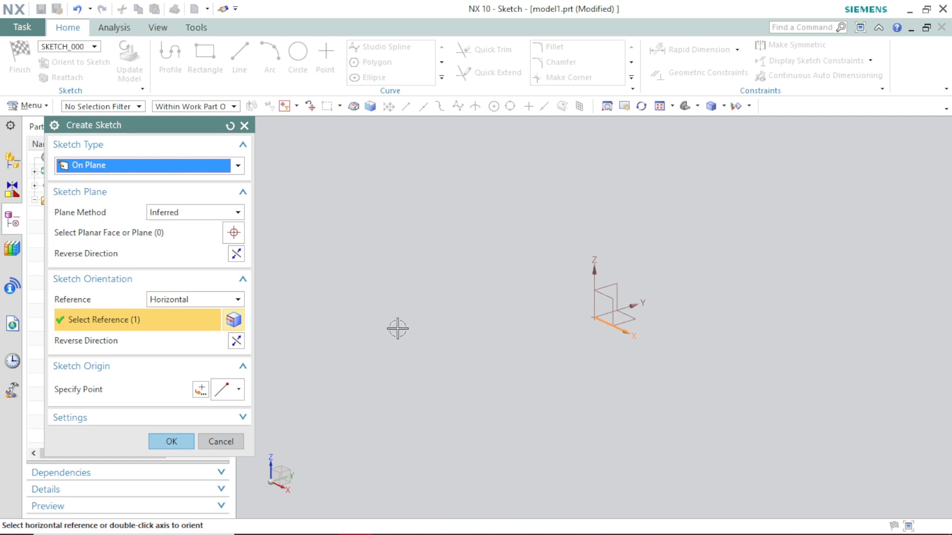
left_click(181, 440)
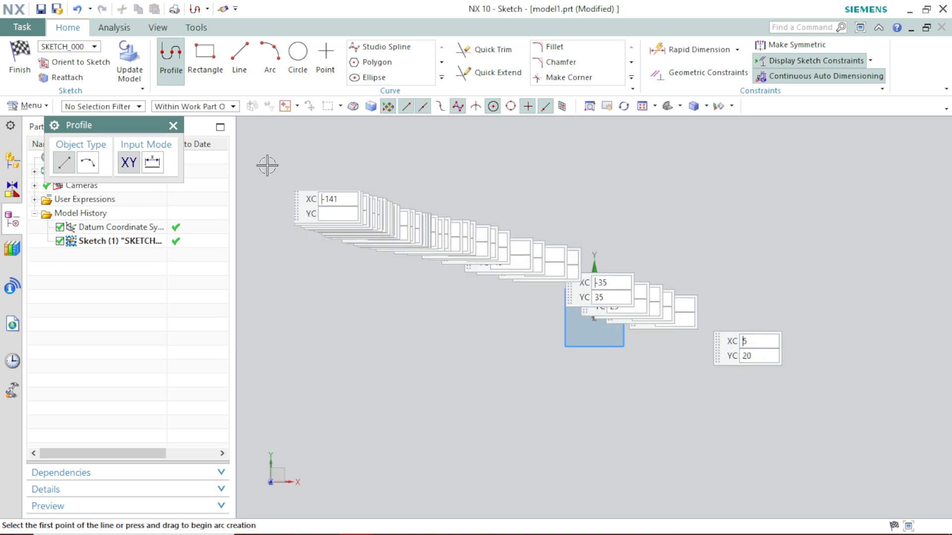
left_click(173, 125)
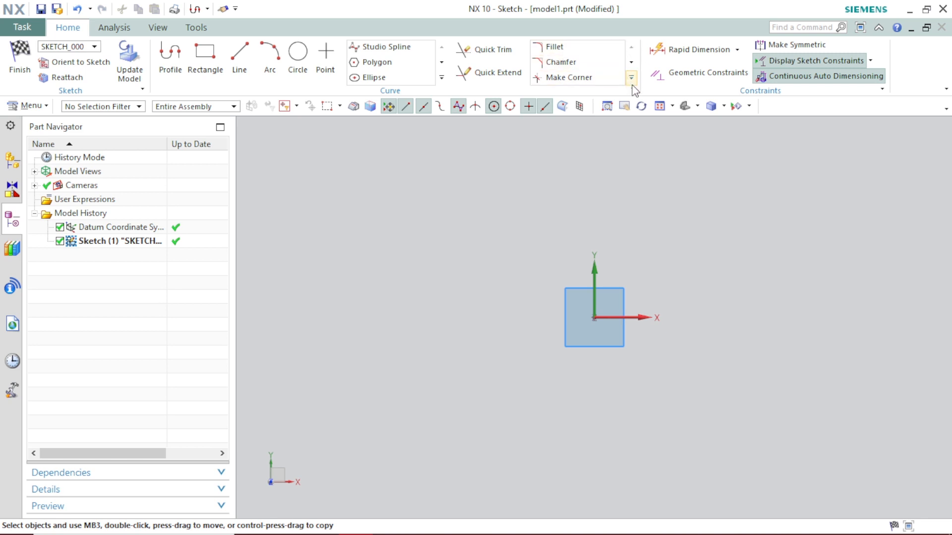
Sketch a sloping line about 90 mm long from the origin up into the positive X and Y quadrant.
left_click(631, 80)
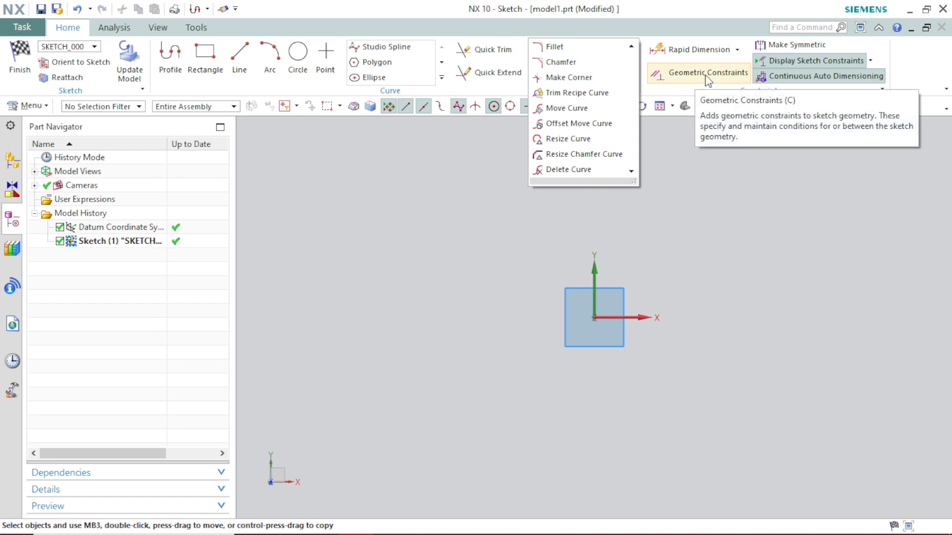
left_click(239, 59)
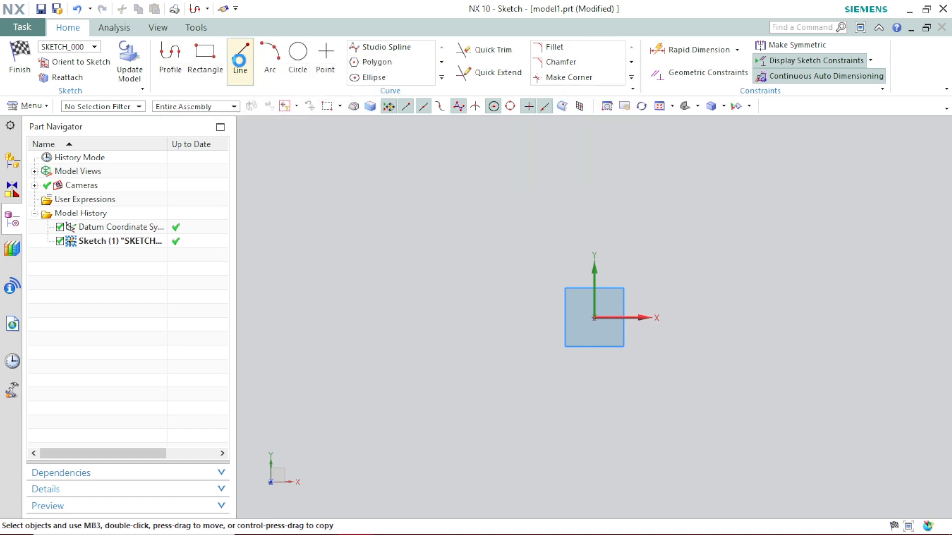
left_click(593, 318)
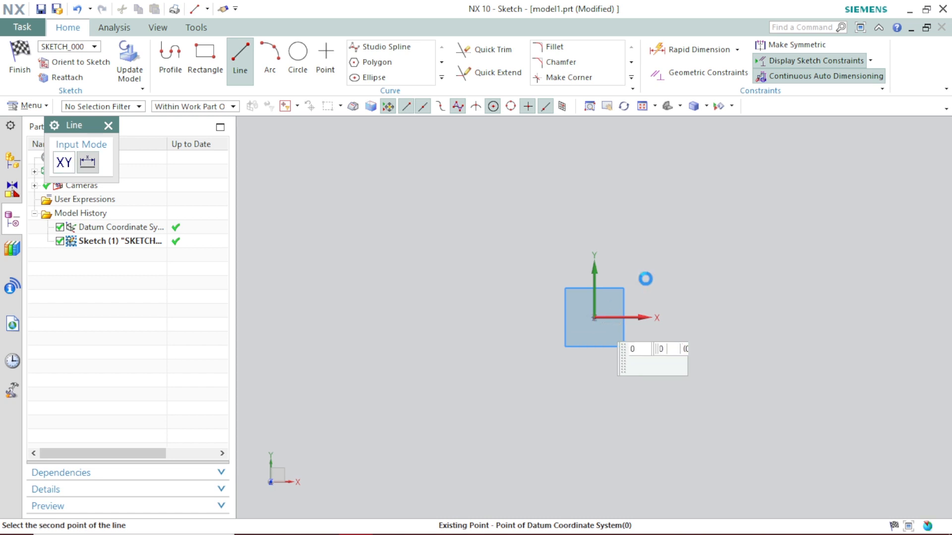
left_click(778, 218)
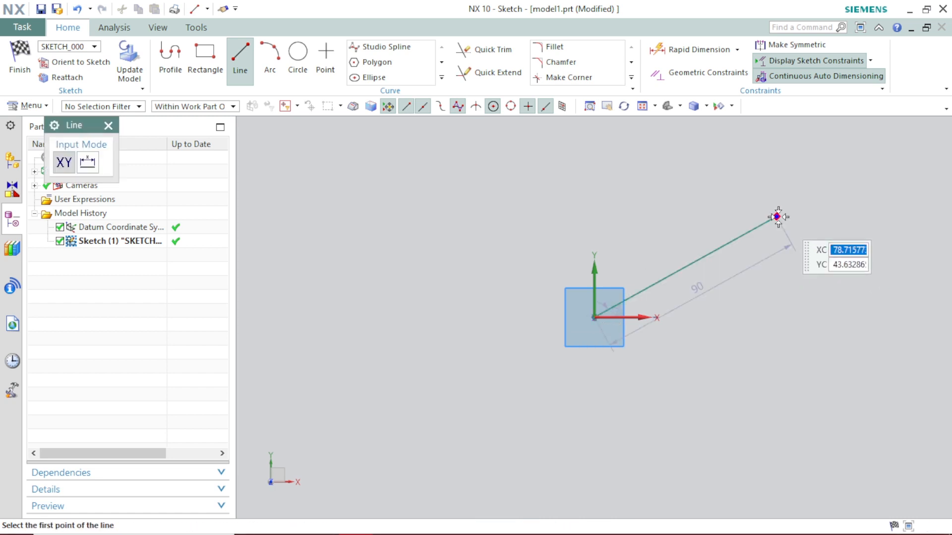
key("Escape")
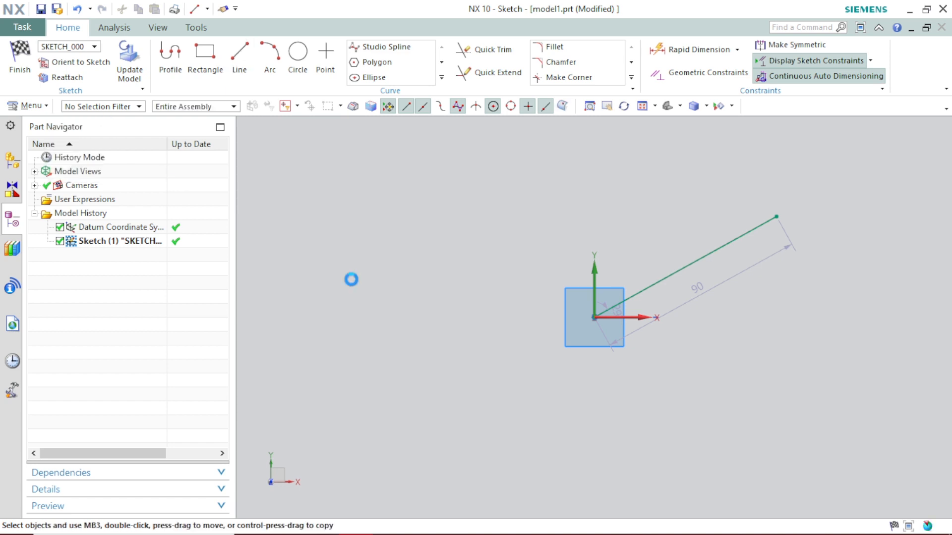
Turn off continuous auto dimensioning and sketch three separate circles above the origin, about 34, 30 and 15 mm in diameter.
left_click(799, 78)
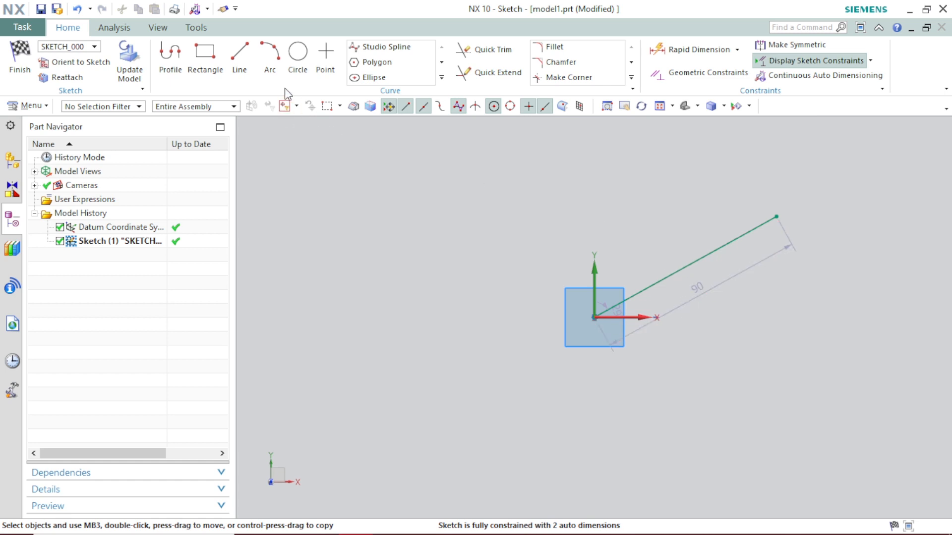
left_click(297, 53)
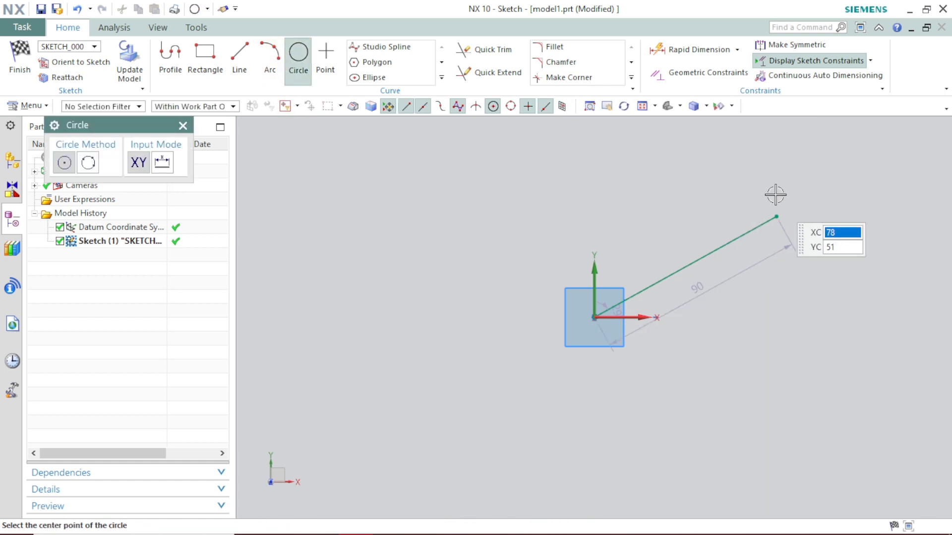
left_click(631, 157)
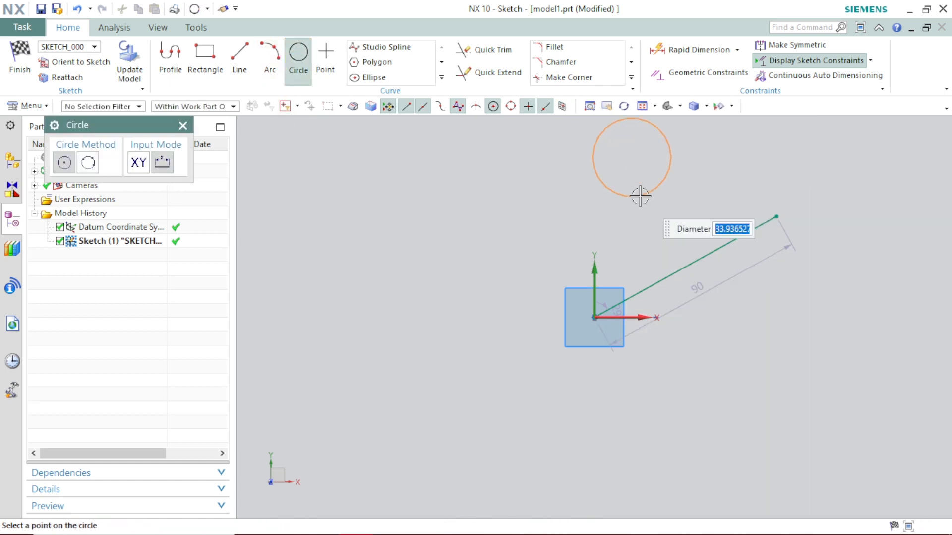
left_click(640, 196)
left_click(420, 217)
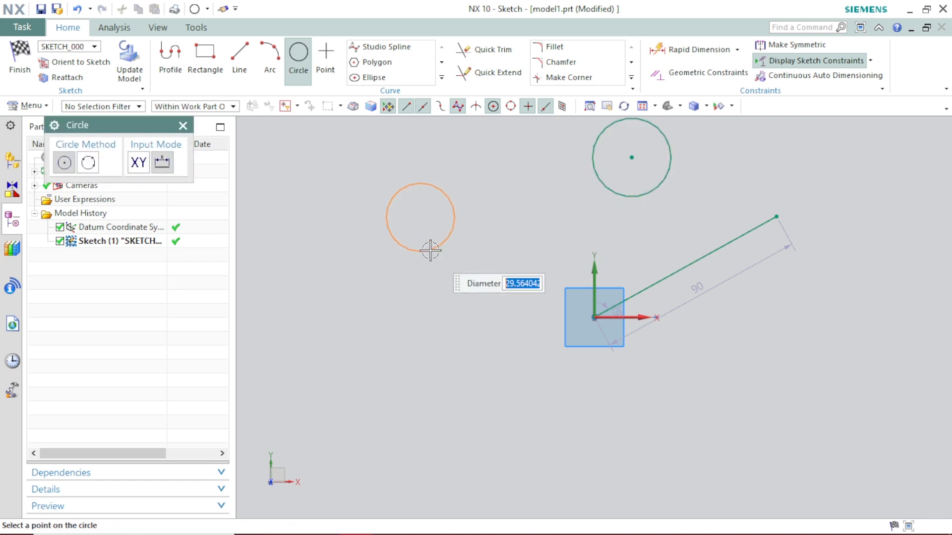
left_click(431, 251)
left_click(520, 189)
left_click(508, 177)
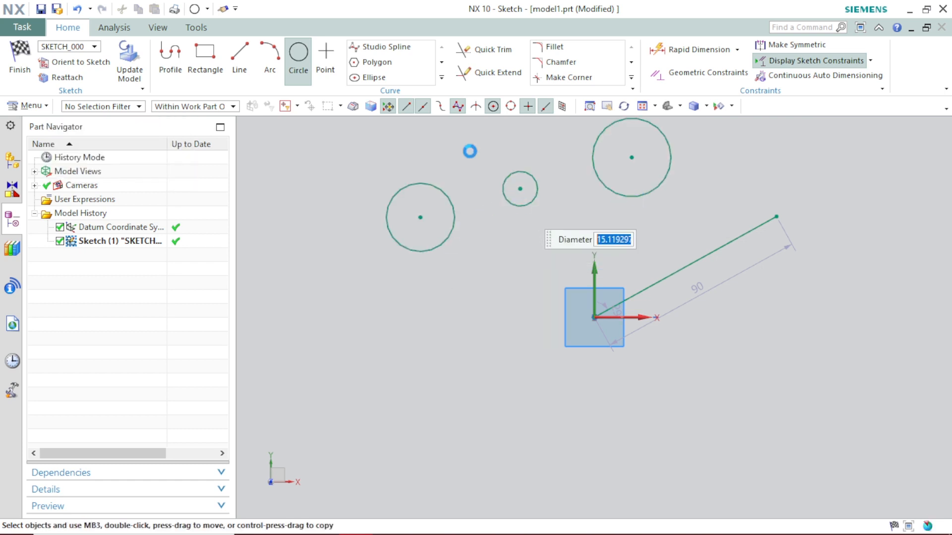
Sketch two separate lines below the origin: a short one sloping down on the negative X side and a longer rising one on the positive side.
left_click(240, 55)
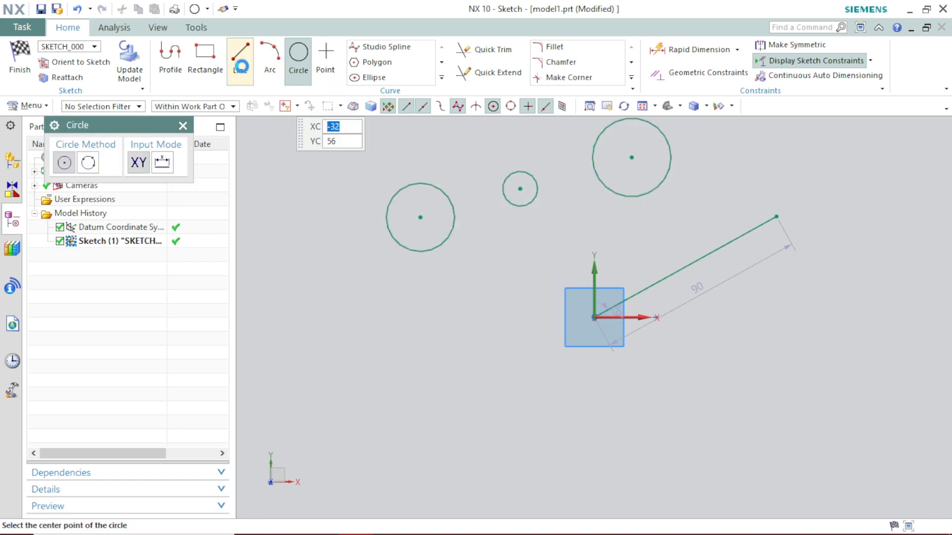
left_click(379, 371)
left_click(501, 412)
left_click(619, 412)
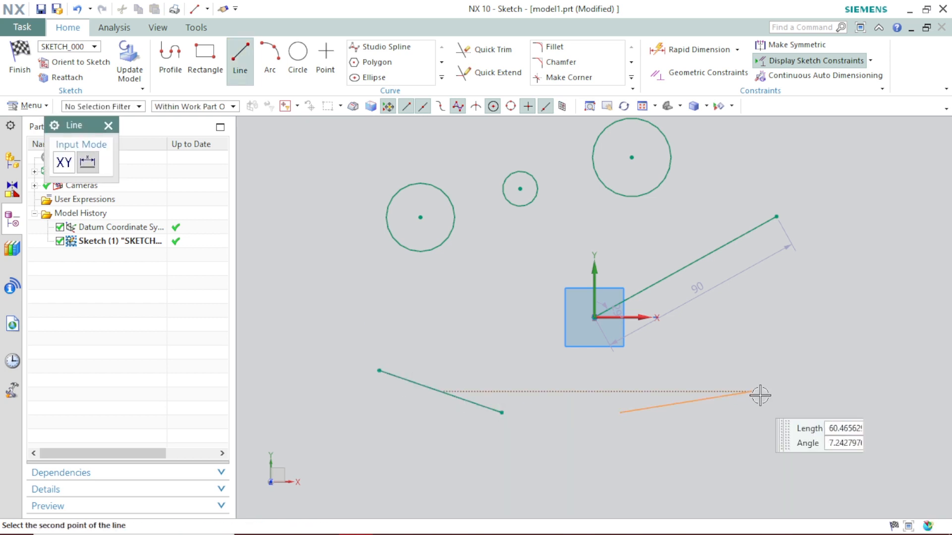
left_click(824, 321)
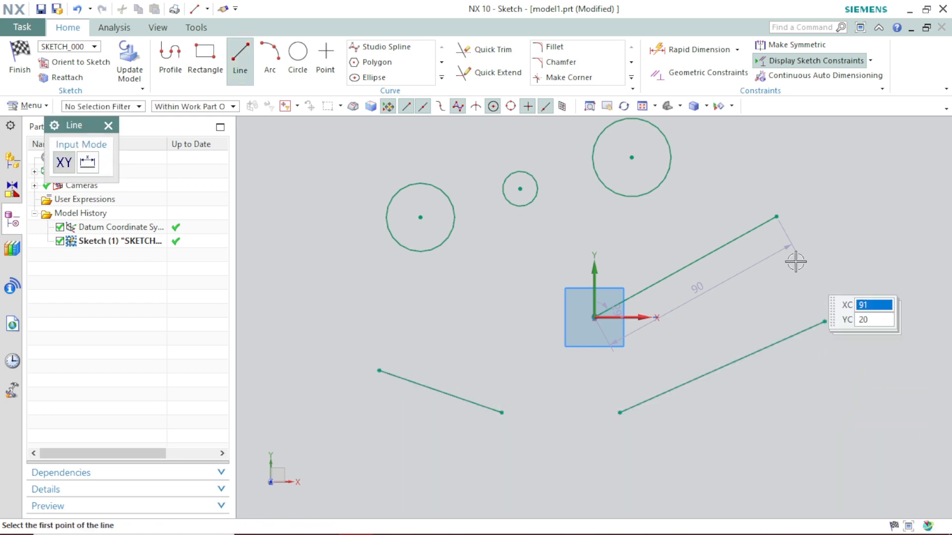
left_click(108, 126)
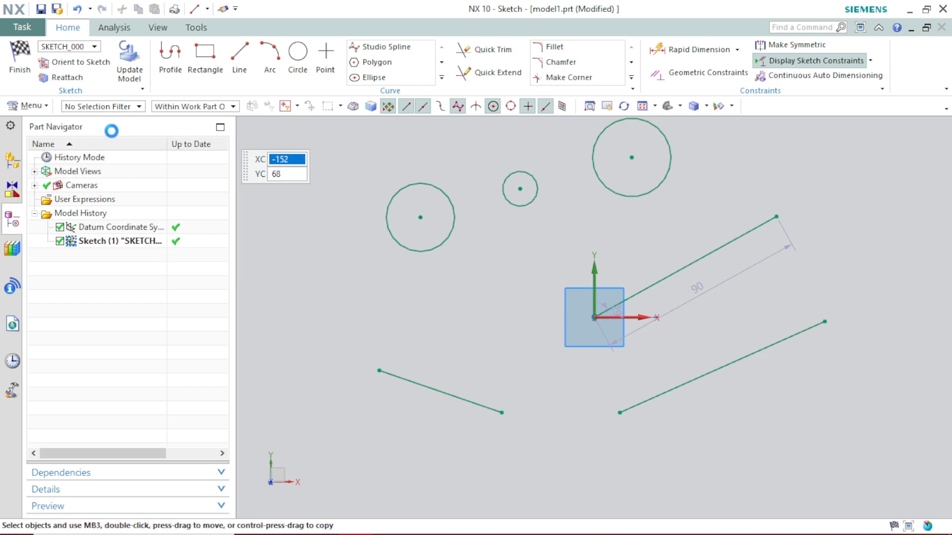
Make the origin line's free end point coincident with the largest circle's centre using Geometric Constraints with Automatic Selection Progression enabled.
left_click(701, 74)
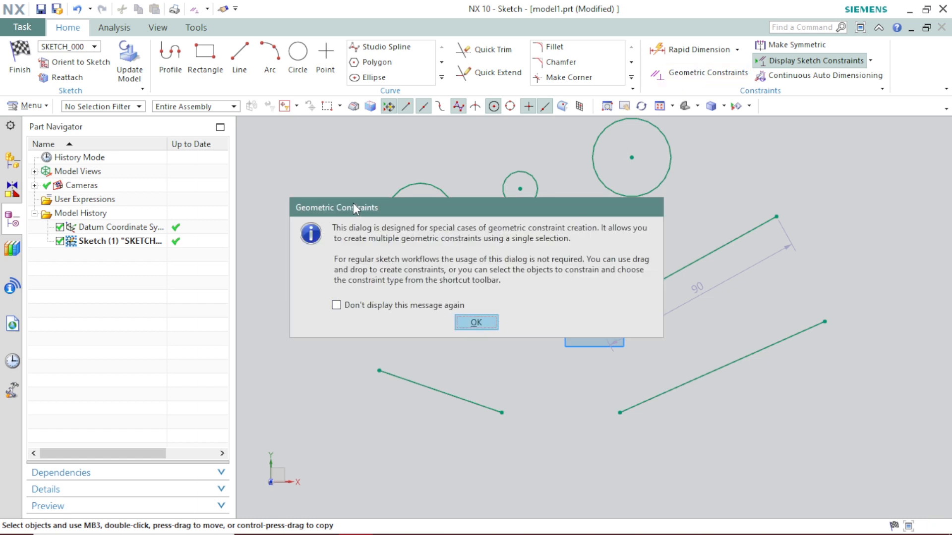
left_click(475, 322)
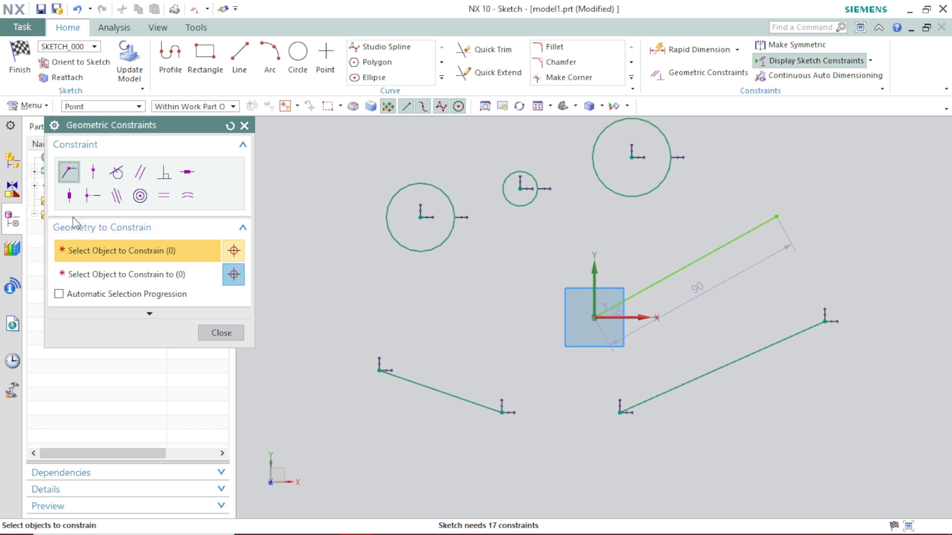
left_click(70, 177)
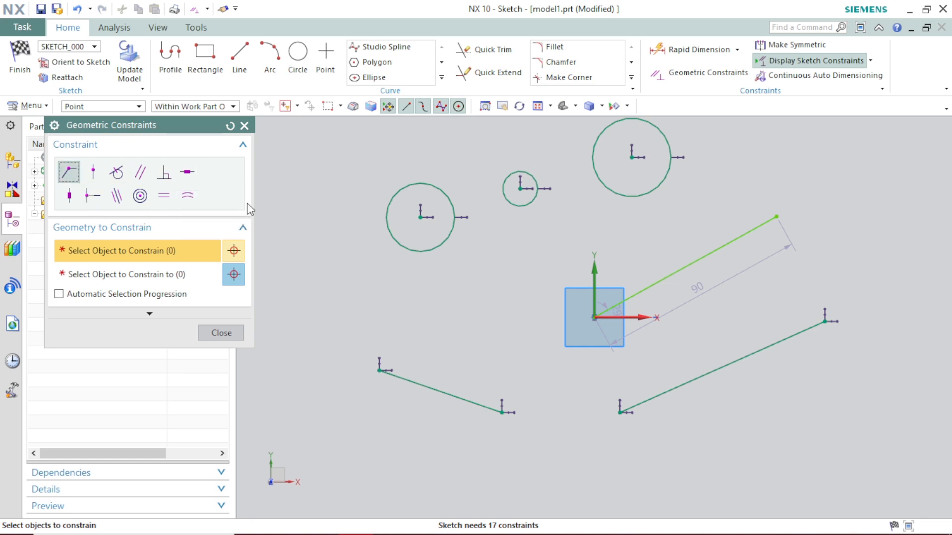
left_click(67, 173)
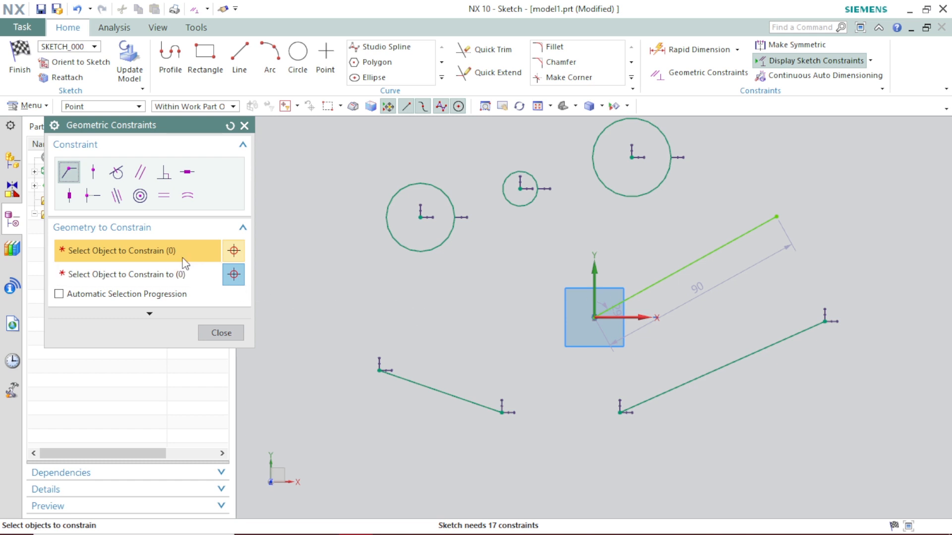
left_click(59, 295)
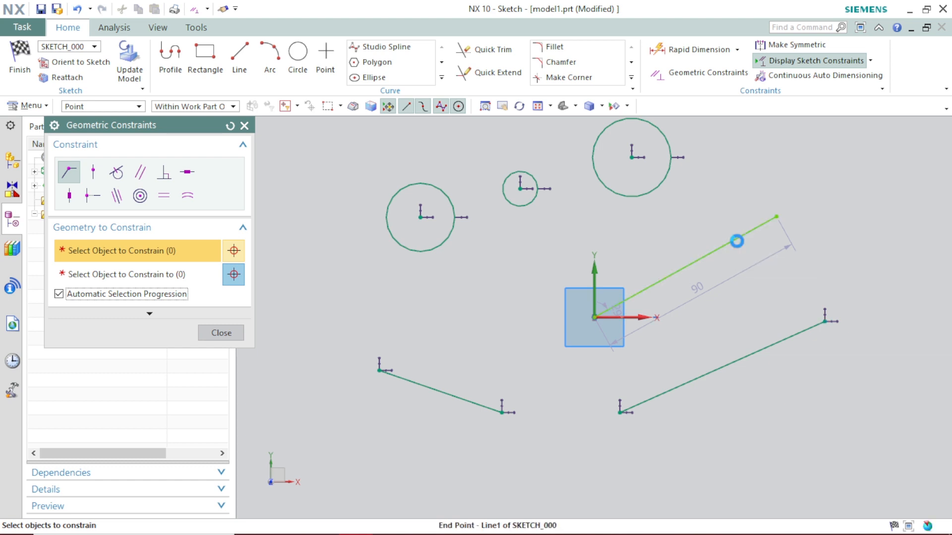
left_click(738, 241)
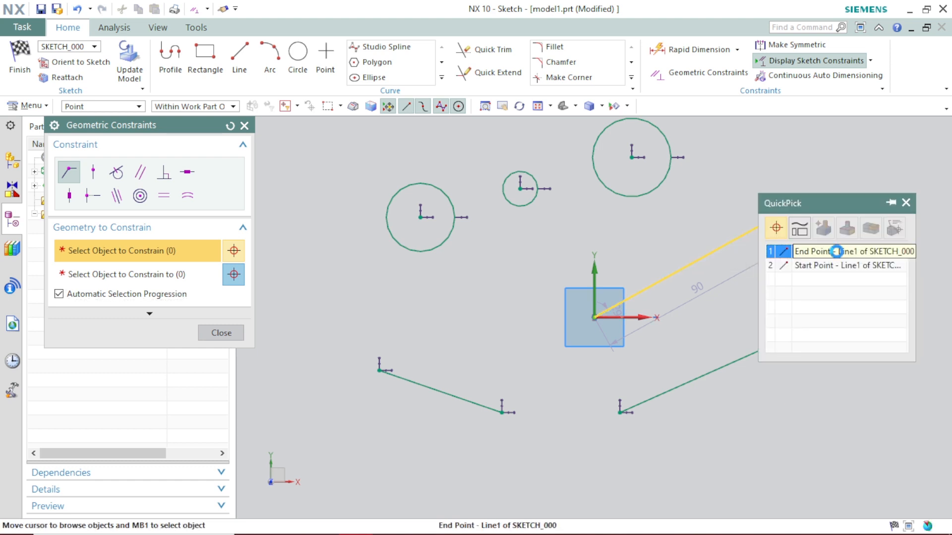
left_click(837, 253)
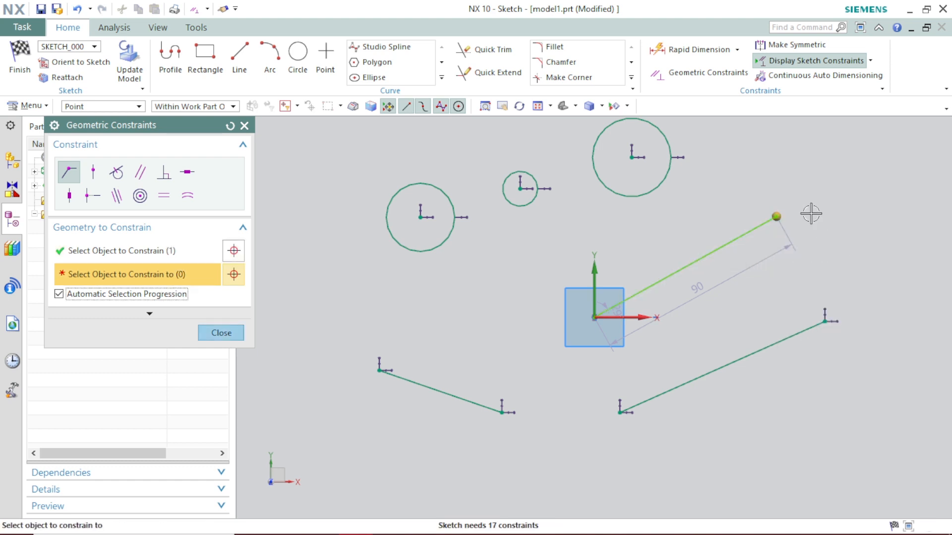
left_click(643, 160)
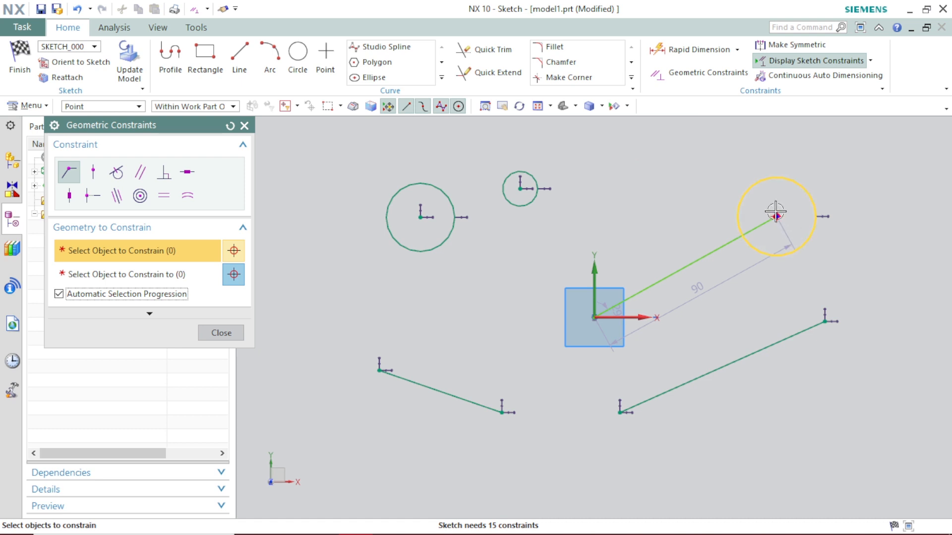
Constrain the start point of the short sloping line to lie on the smallest circle with Point on Curve.
left_click(92, 176)
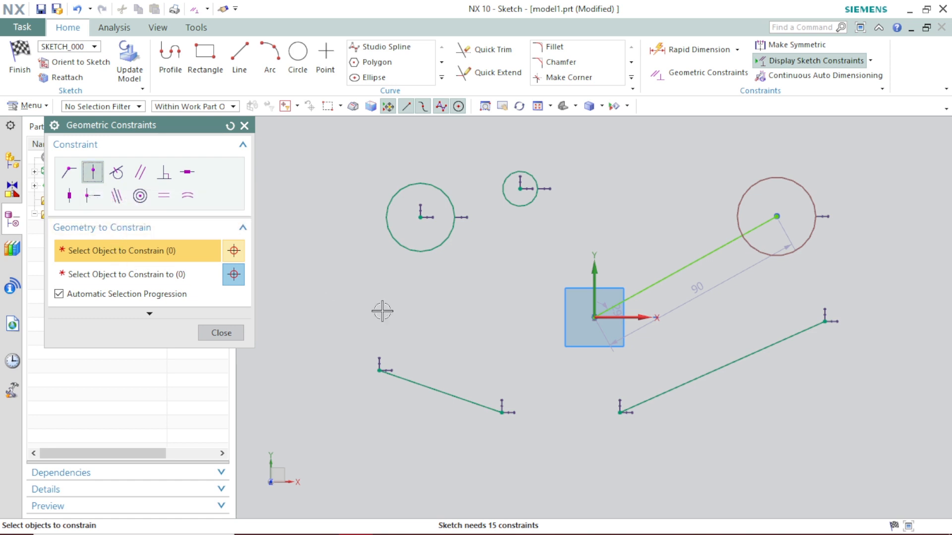
left_click(703, 374)
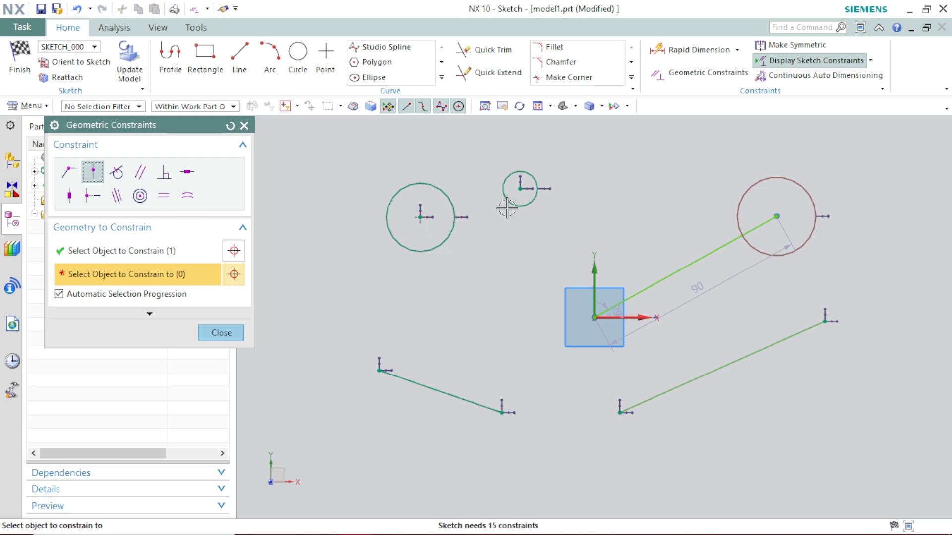
left_click(521, 188)
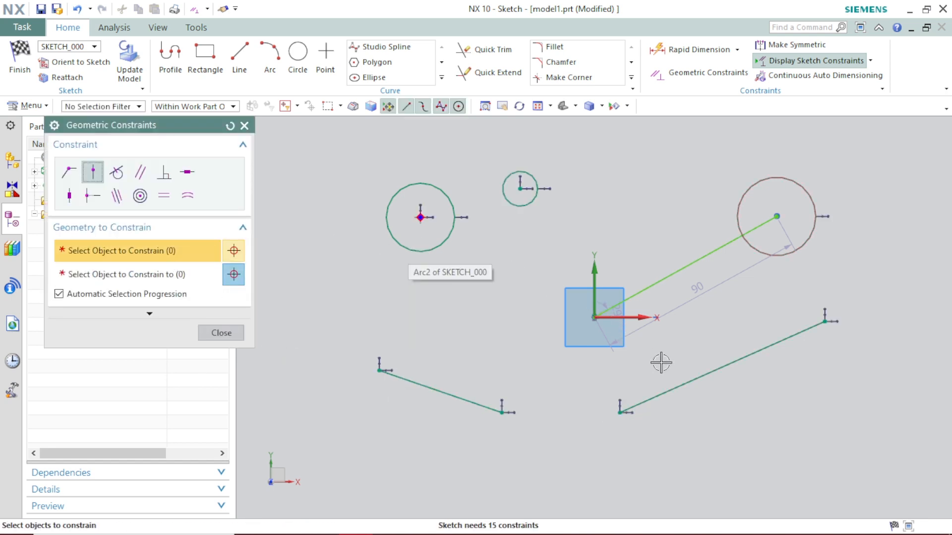
left_click(533, 202)
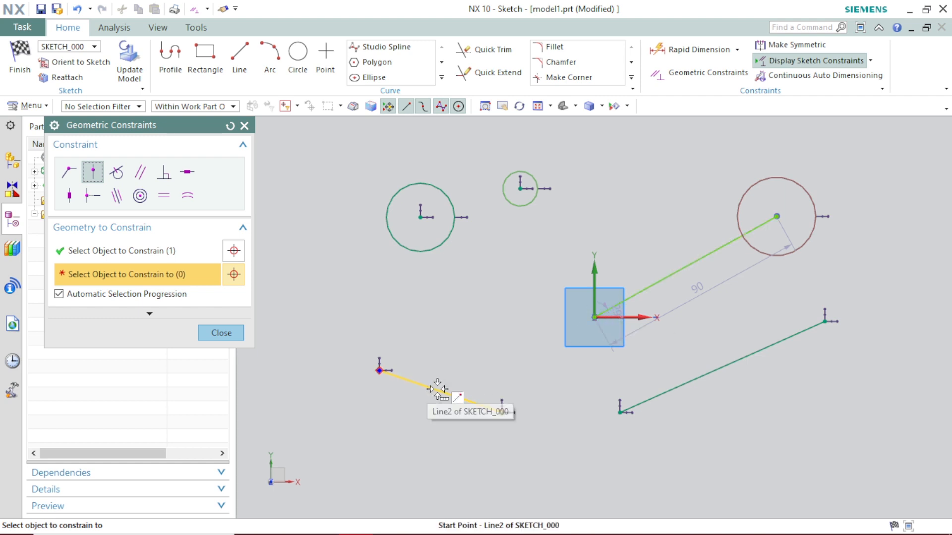
mouse_move(437, 389)
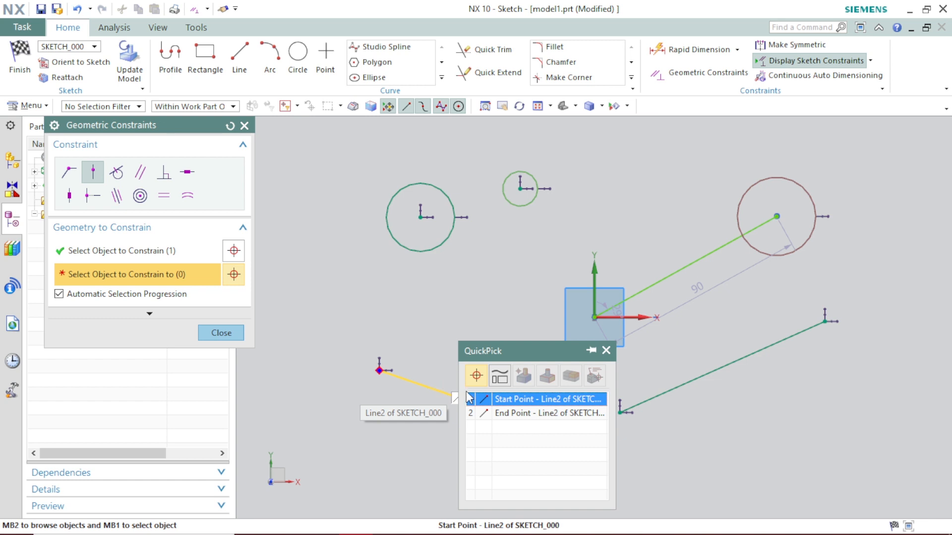
left_click(479, 399)
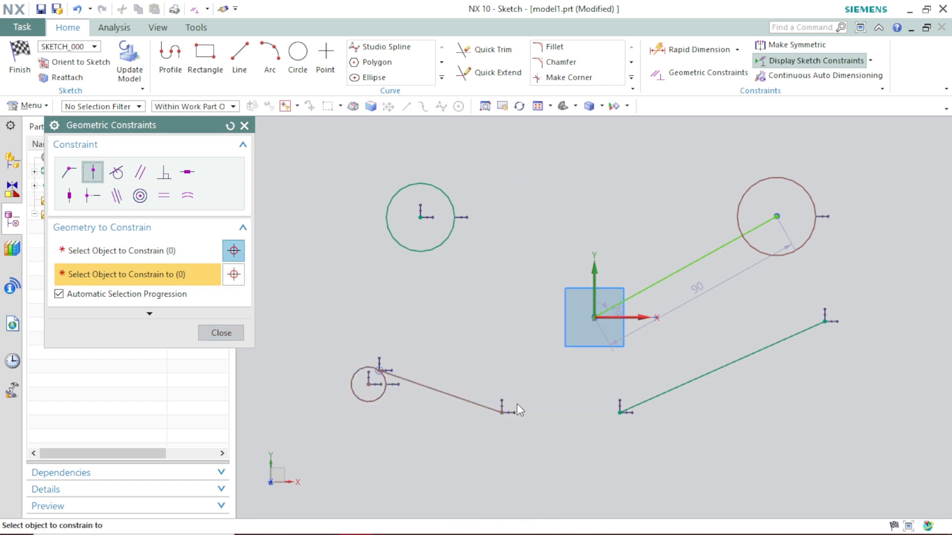
scroll(381, 389, "up", 3)
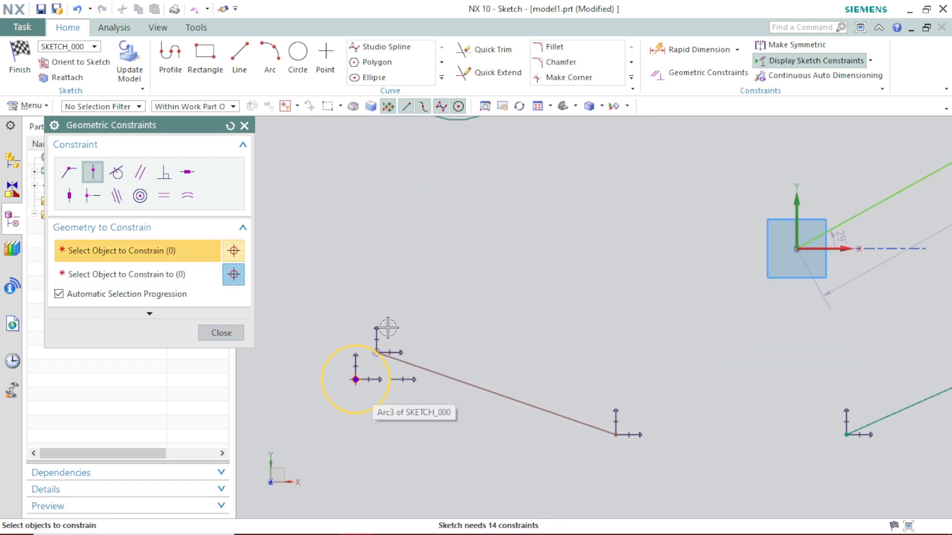
scroll(391, 350, "up", 3)
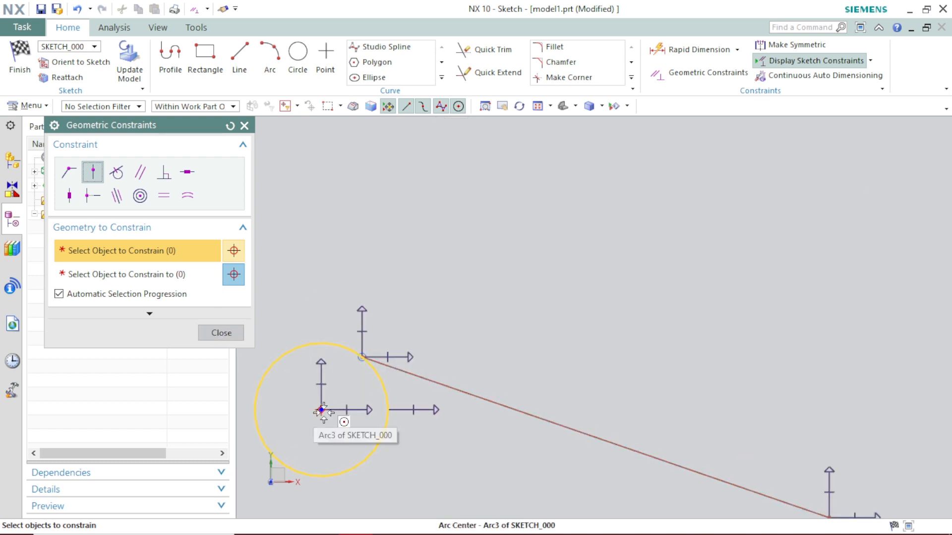
Close Geometric Constraints, move the smallest circle by its centre to above the line's start point, and shift the attached line toward negative X and positive Y.
left_click(248, 130)
scroll(421, 323, "up", 2)
scroll(435, 315, "down", 3)
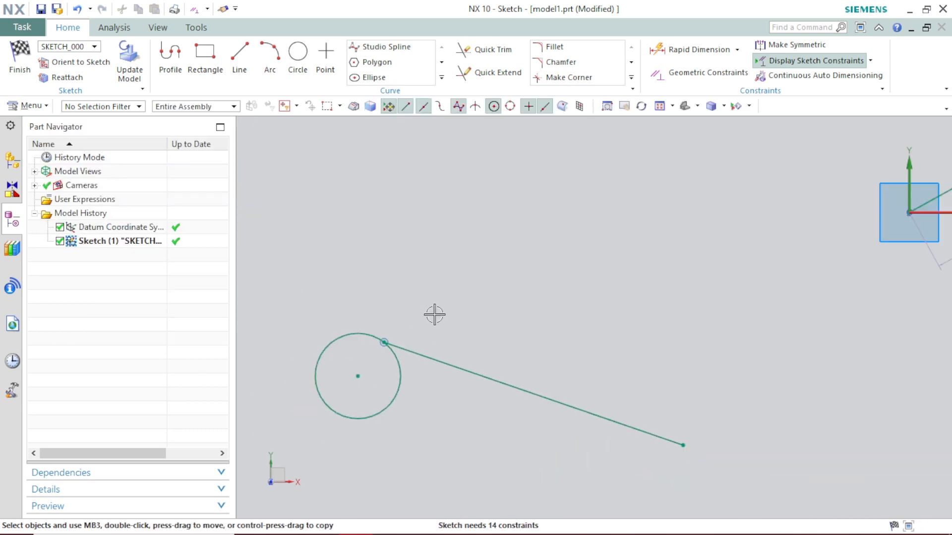
left_click_drag(363, 376, 383, 311)
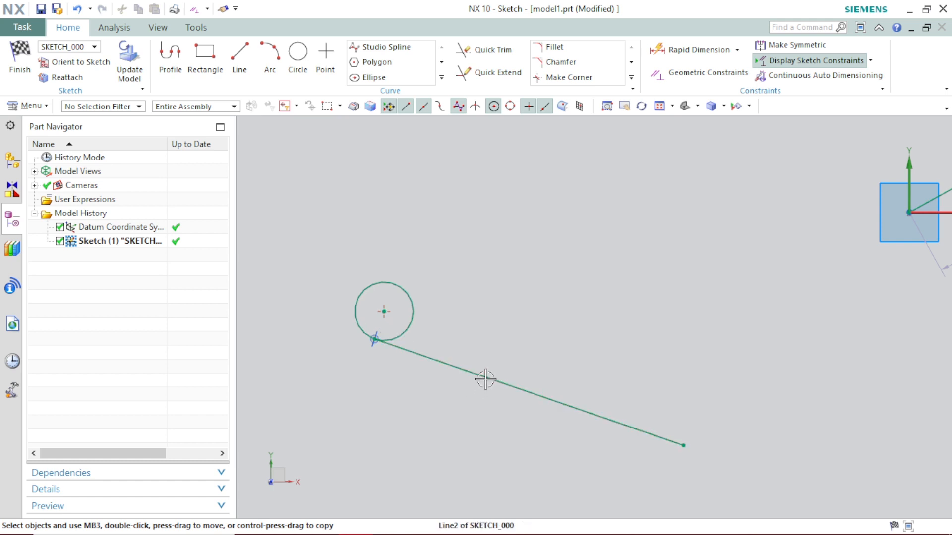
left_click_drag(485, 380, 419, 350)
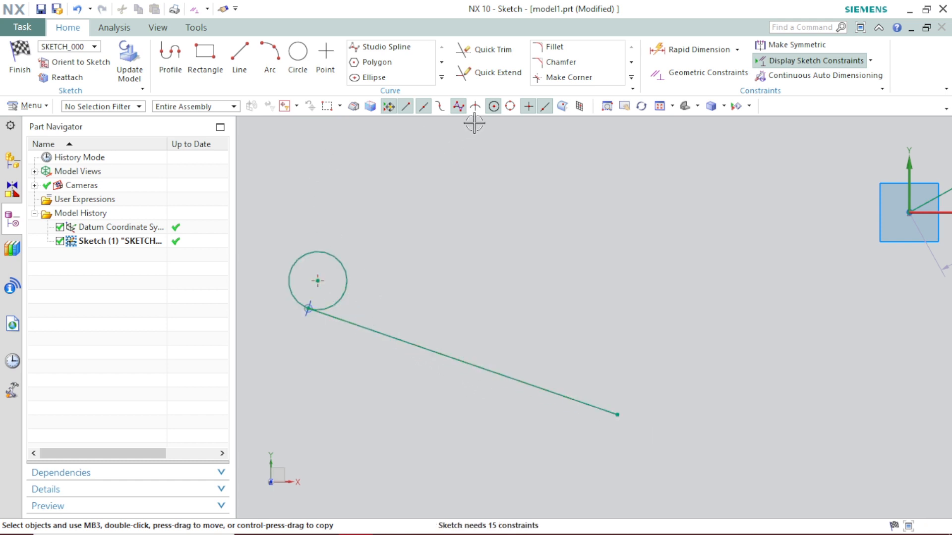
Constrain the medium free circle tangent to the longer rising line below the origin using Geometric Constraints.
left_click(716, 74)
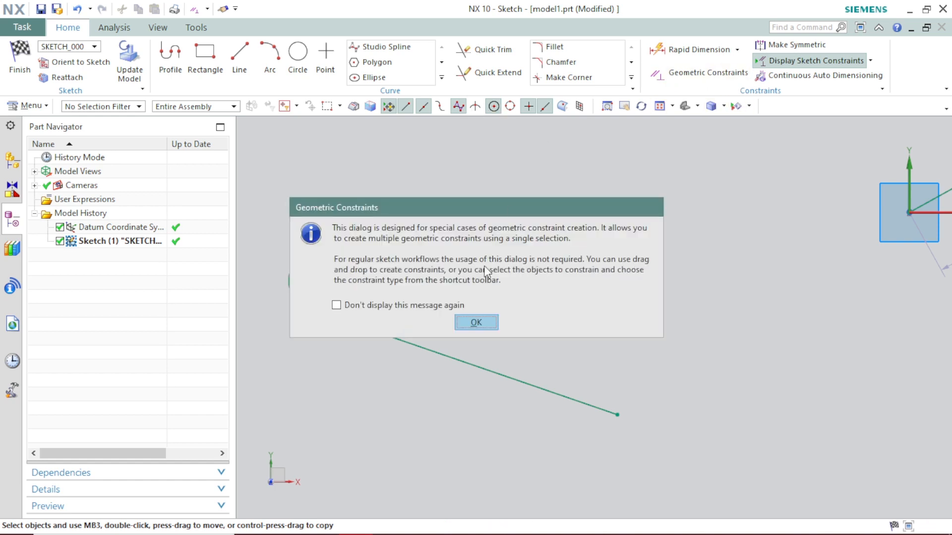
left_click(476, 323)
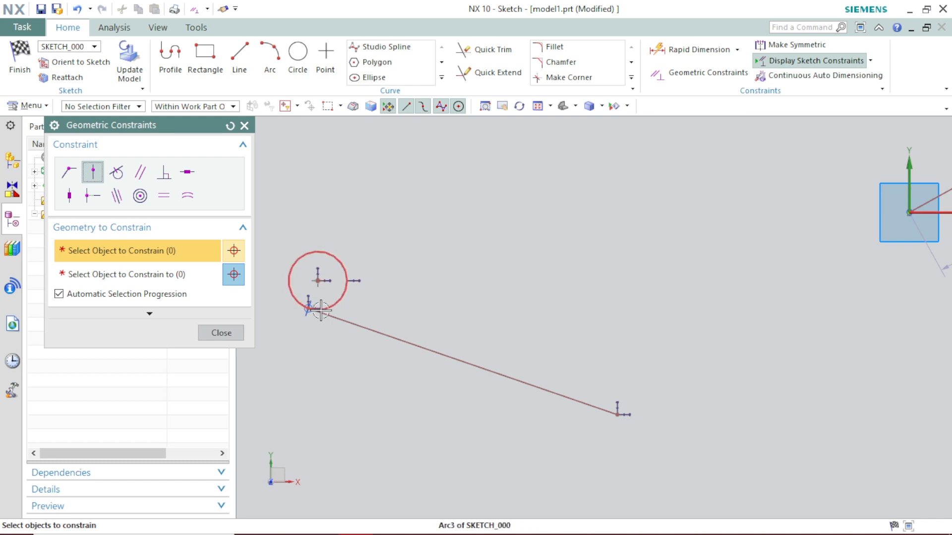
left_click(116, 172)
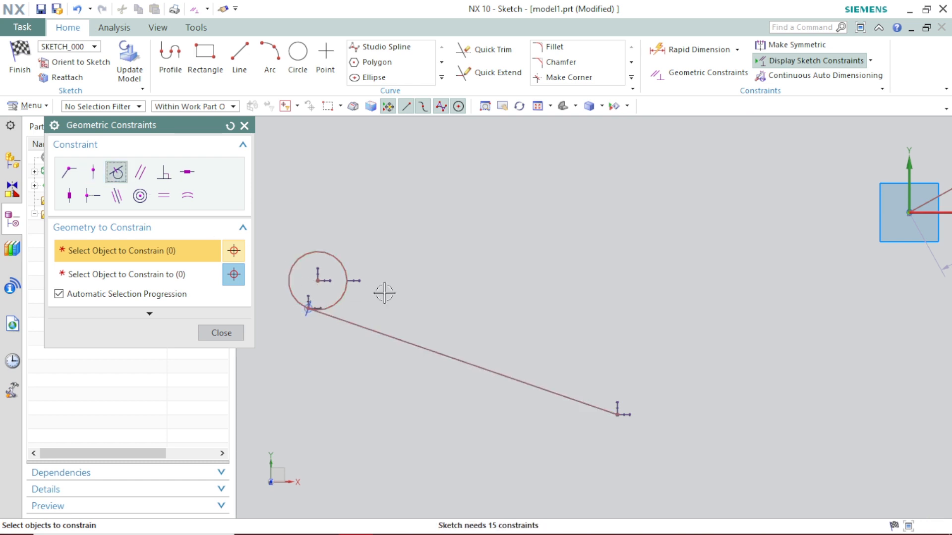
scroll(396, 297, "up", 2)
scroll(416, 303, "down", 5)
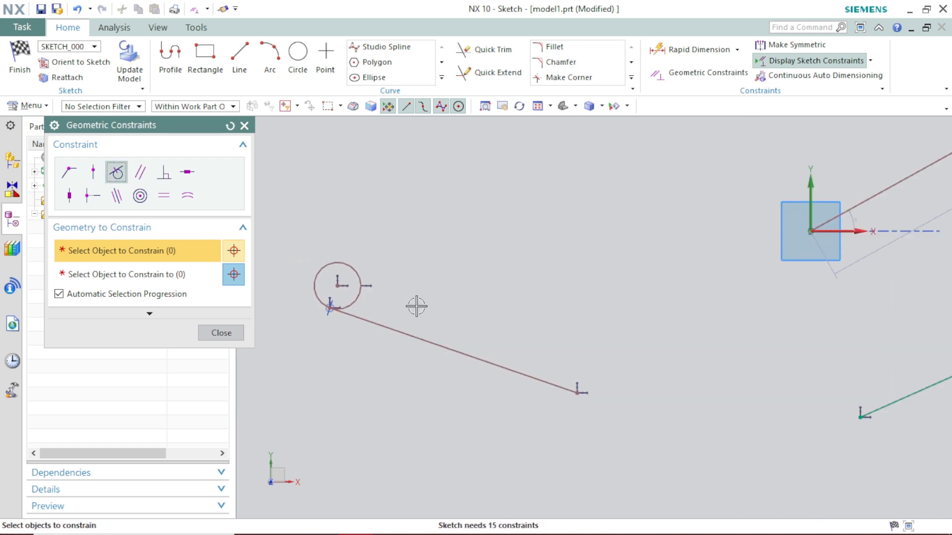
left_click(445, 221)
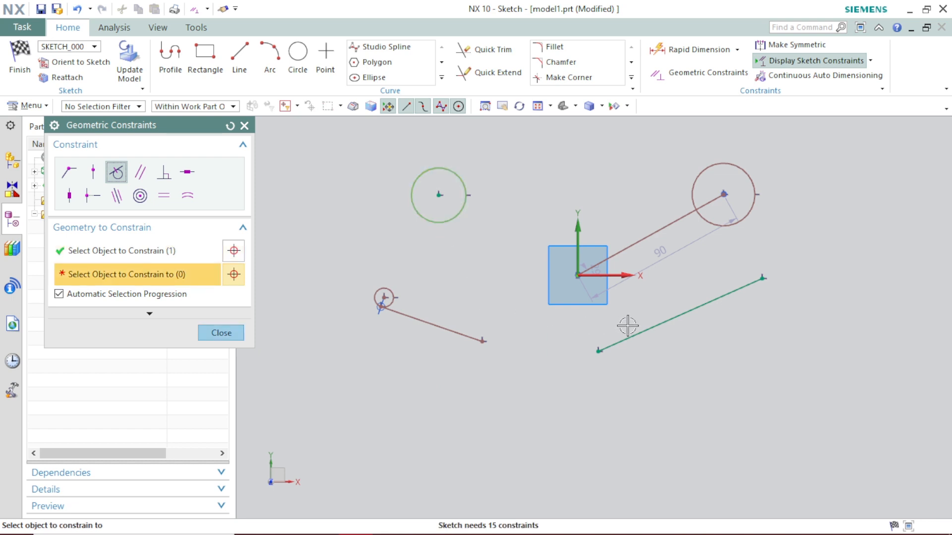
left_click(653, 326)
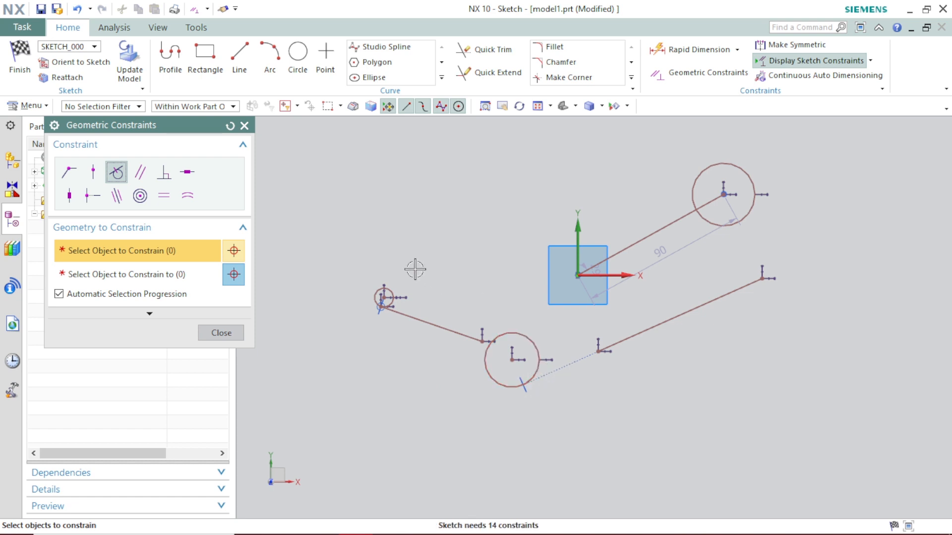
Apply a Parallel constraint between the longer rising line and the short sloping line.
left_click(140, 170)
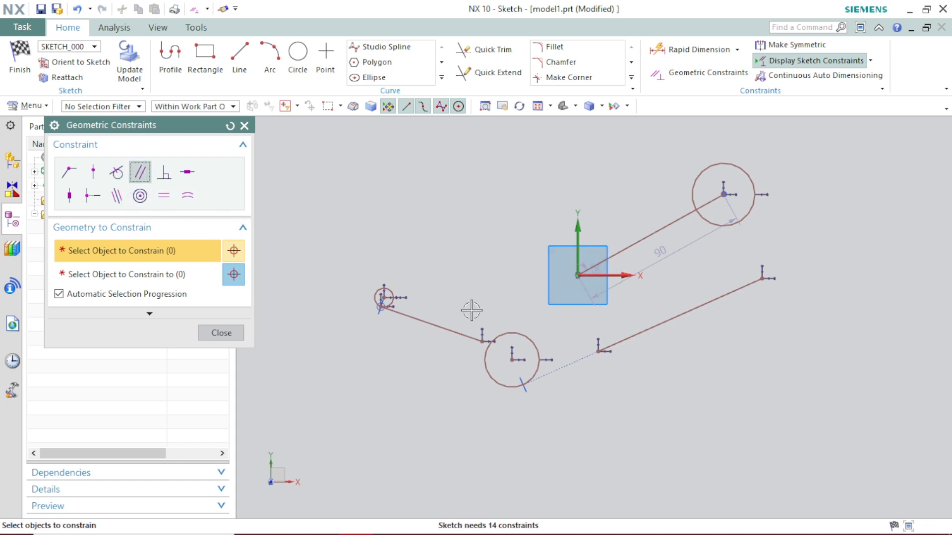
left_click(634, 333)
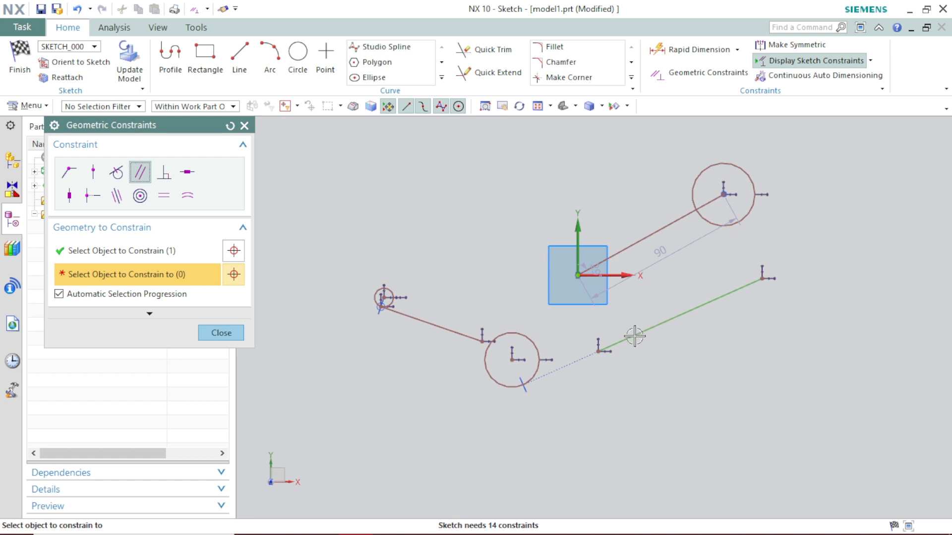
left_click(437, 323)
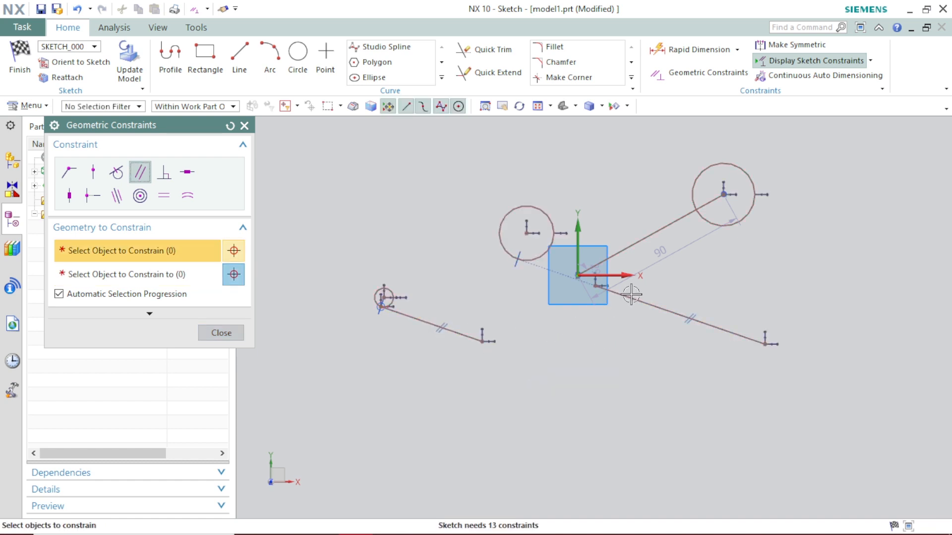
Apply a Perpendicular constraint between the 90 mm origin line and the longer line below it.
left_click(164, 174)
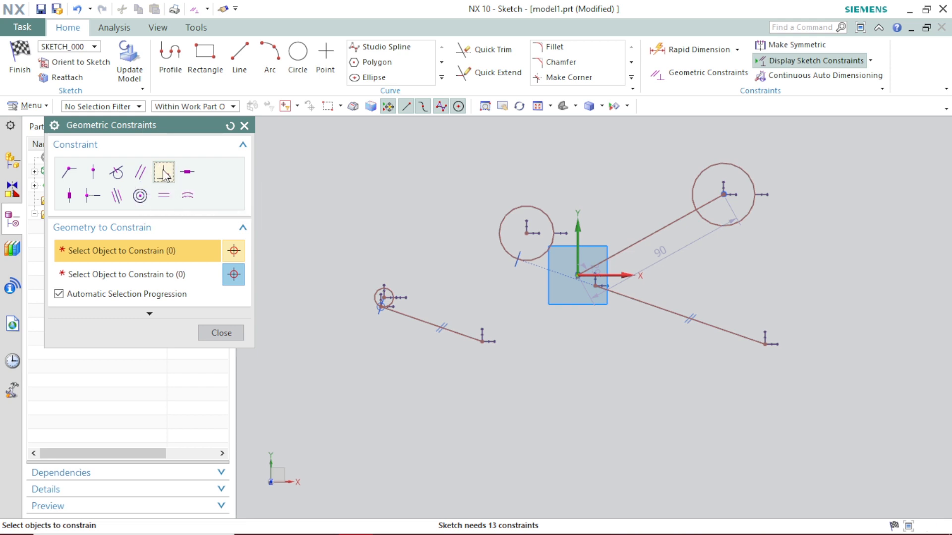
left_click(669, 226)
left_click(643, 301)
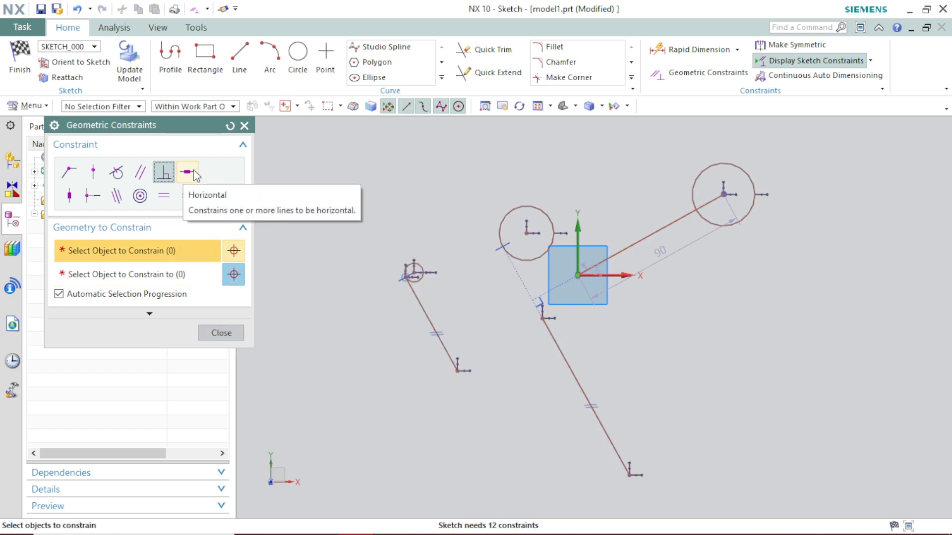
Sketch two free lines: about 88 mm at 22° on the negative X side, and about 72 mm at 280° on the far positive X side.
left_click(234, 66)
left_click(321, 223)
left_click(471, 162)
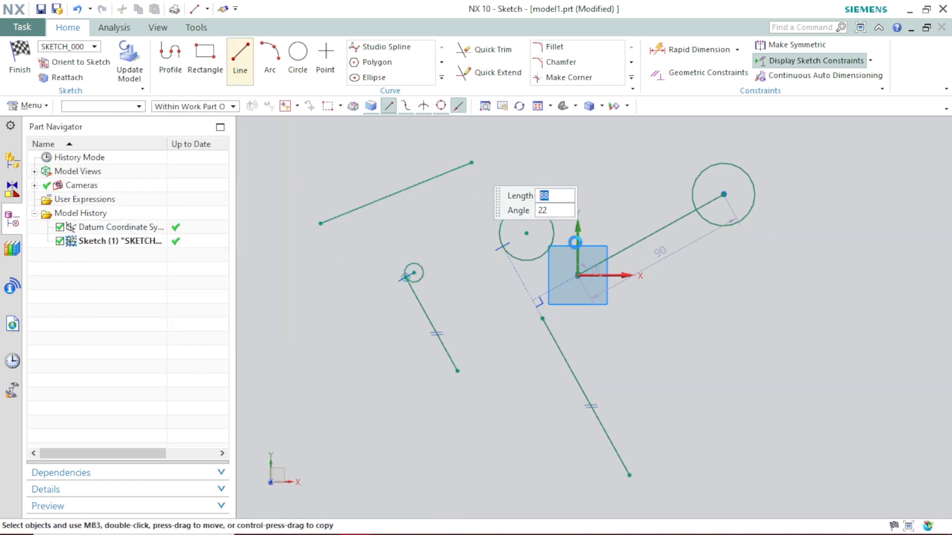
left_click(842, 215)
left_click(865, 347)
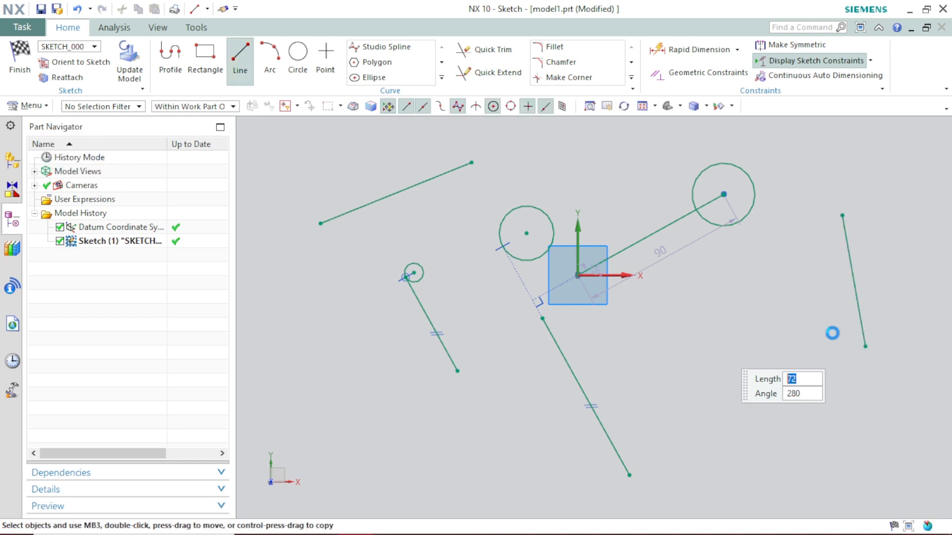
right_click(375, 159)
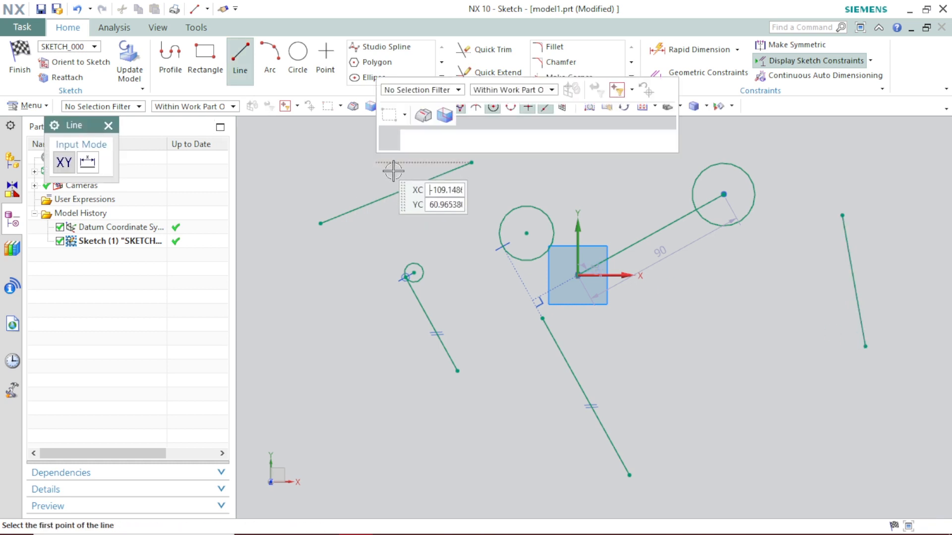
left_click(397, 187)
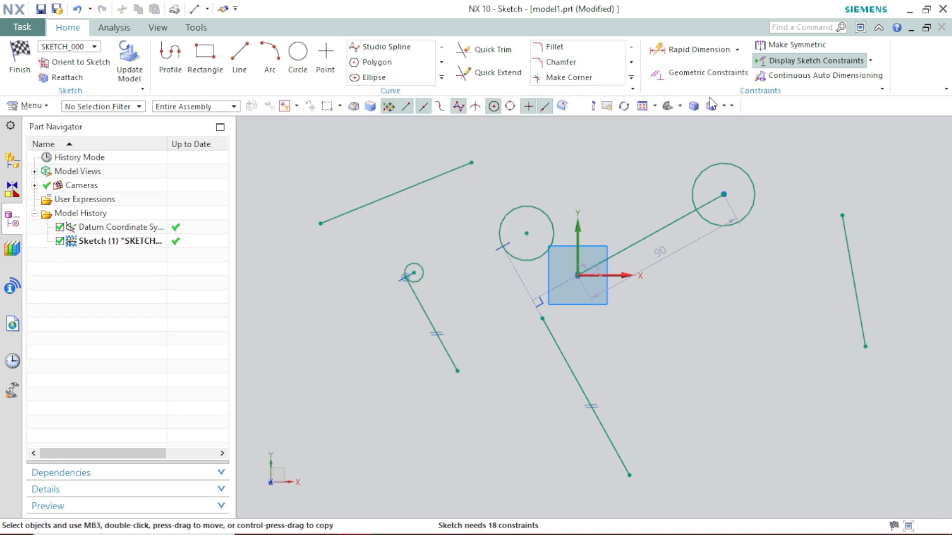
Constrain the new 88 mm line on the negative X side to be horizontal using Geometric Constraints.
left_click(706, 73)
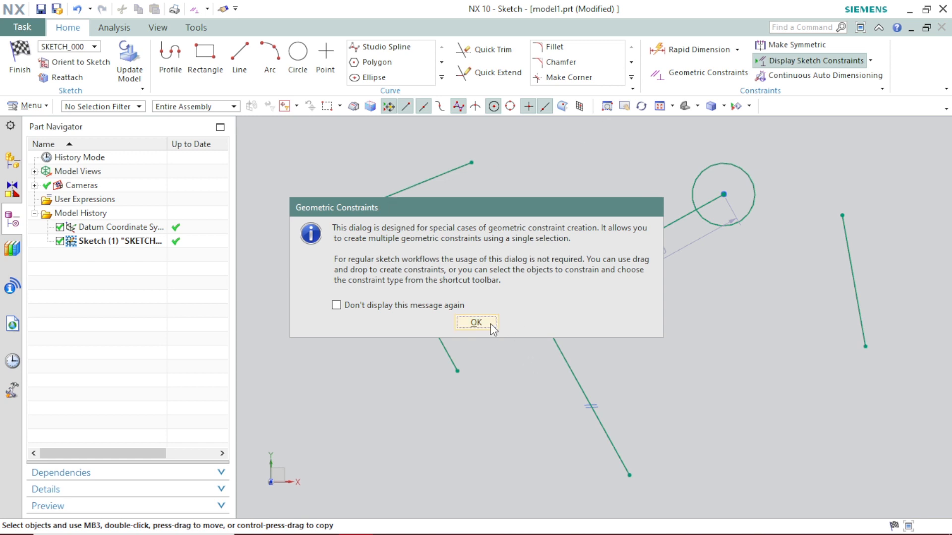
left_click(476, 322)
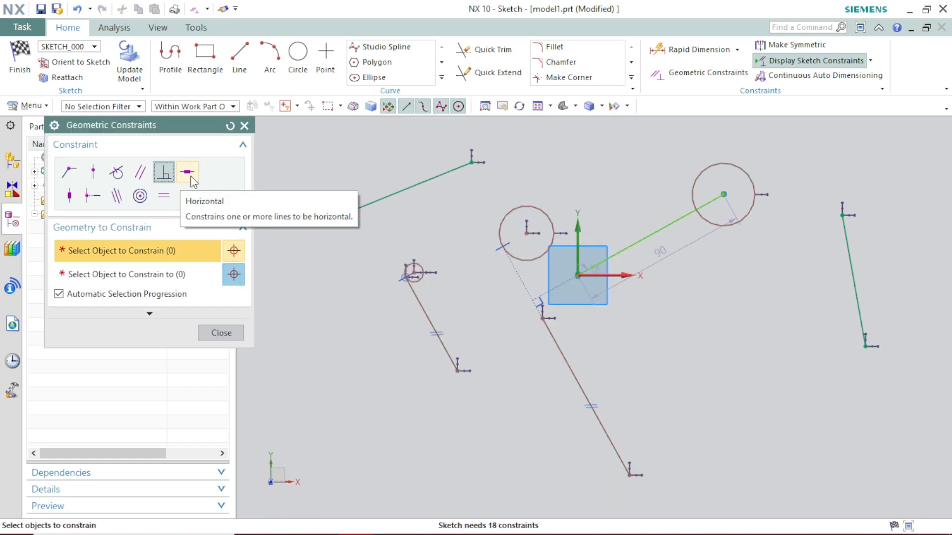
left_click(190, 177)
left_click(381, 199)
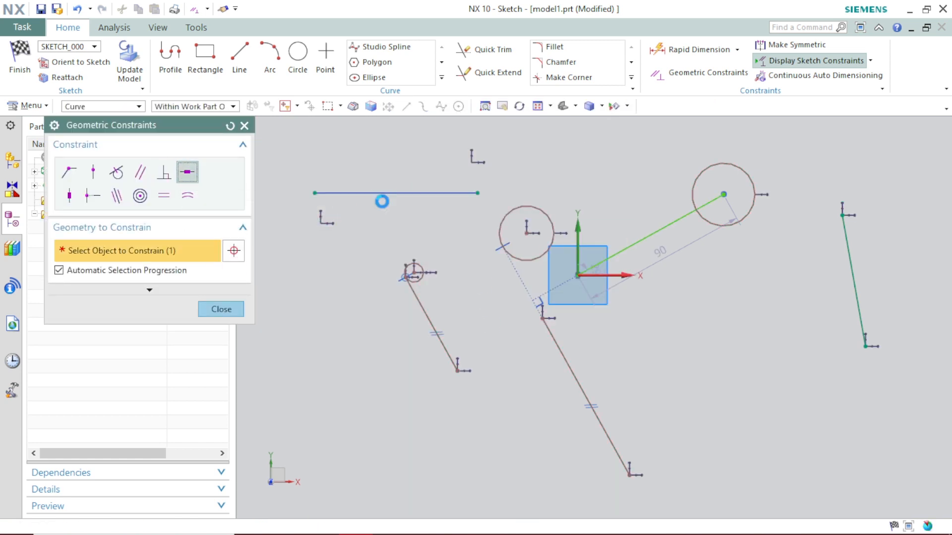
scroll(404, 193, "up", 3)
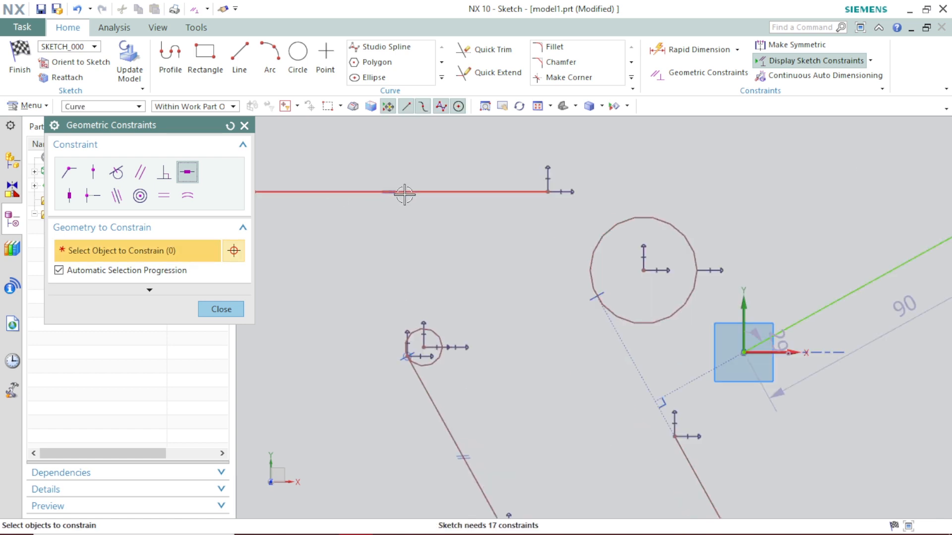
scroll(405, 193, "up", 3)
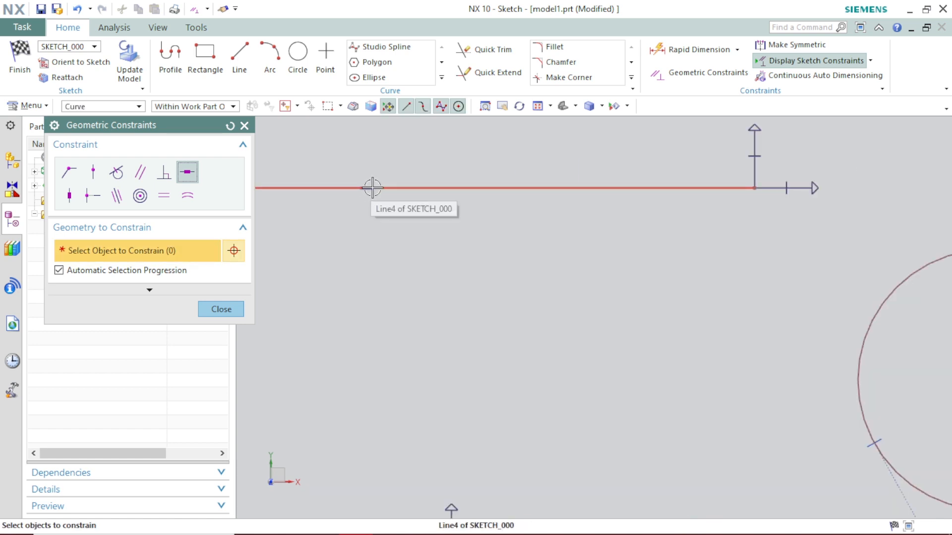
Constrain the steep 72 mm line on the far positive X side to be vertical.
left_click(74, 199)
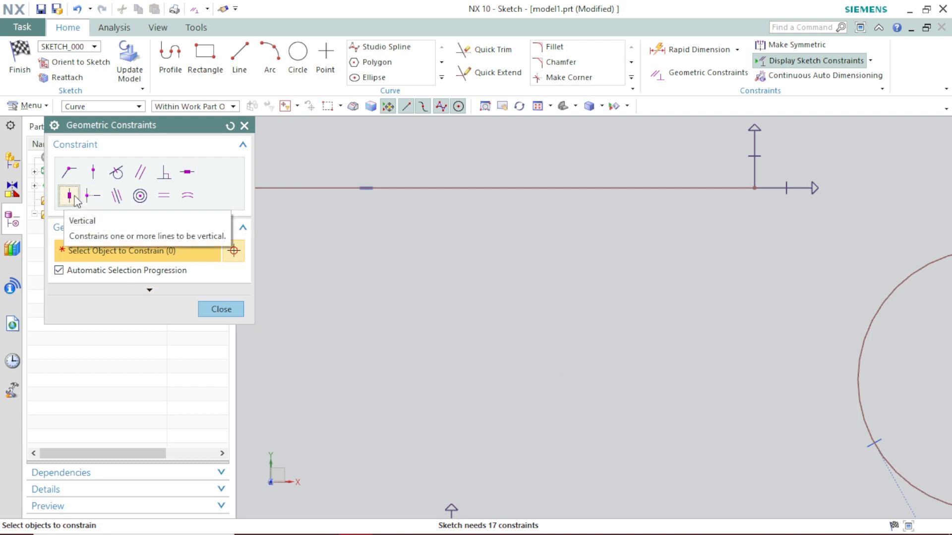
scroll(615, 329, "down", 3)
scroll(615, 329, "down", 5)
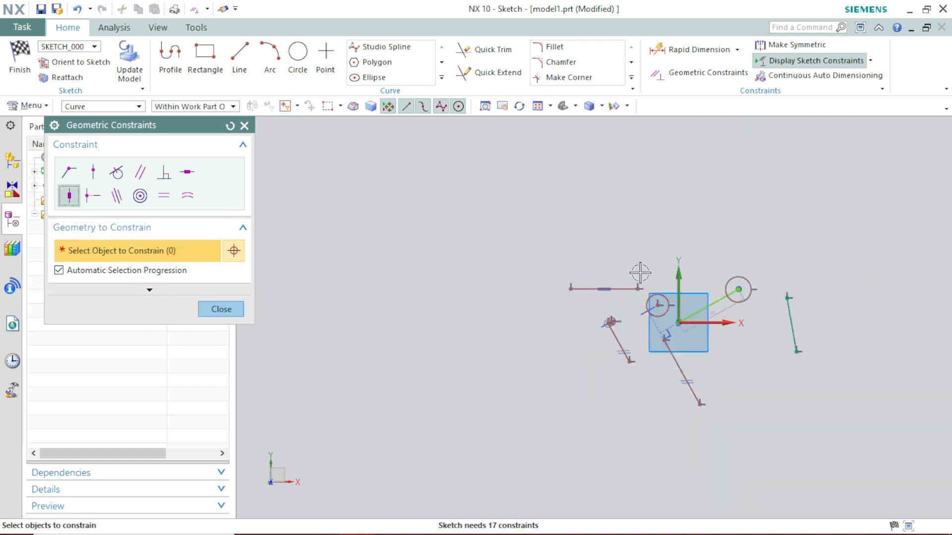
scroll(834, 365, "up", 4)
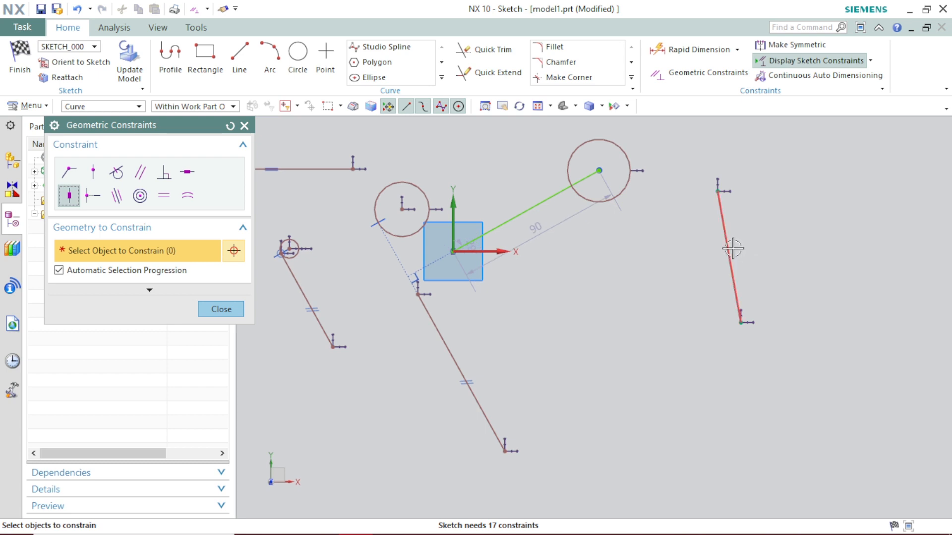
left_click(731, 248)
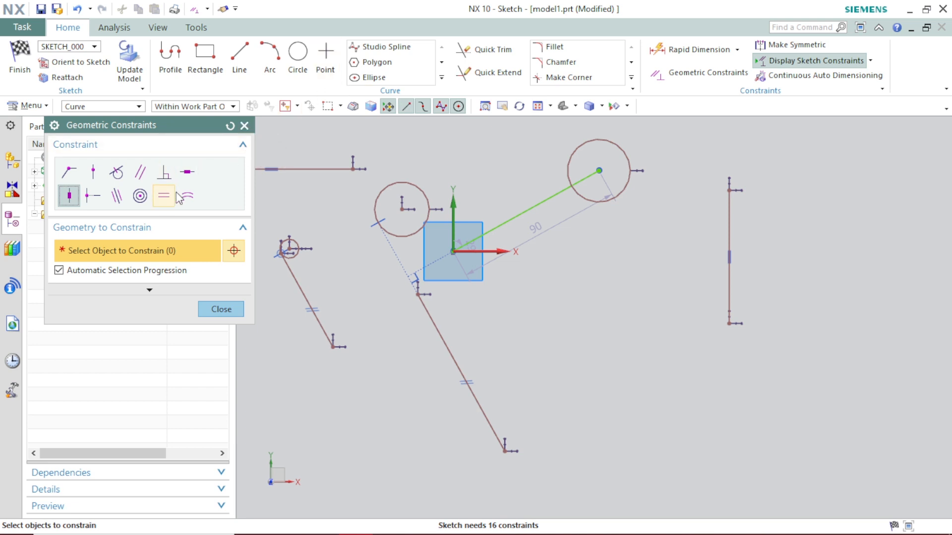
Apply a Midpoint constraint aligning the vertical line's lower endpoint with the midpoint of the longer line perpendicular to the 90 mm line.
left_click(93, 196)
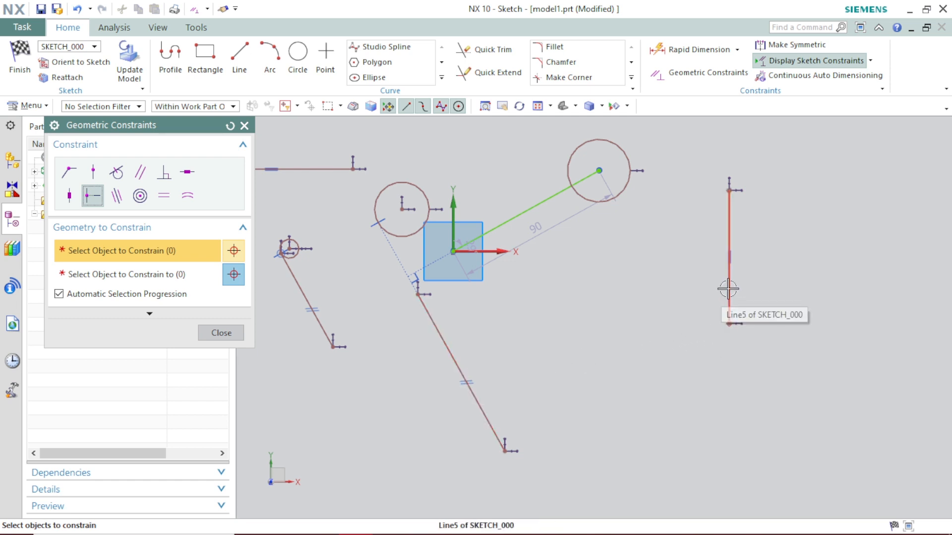
left_click(729, 325)
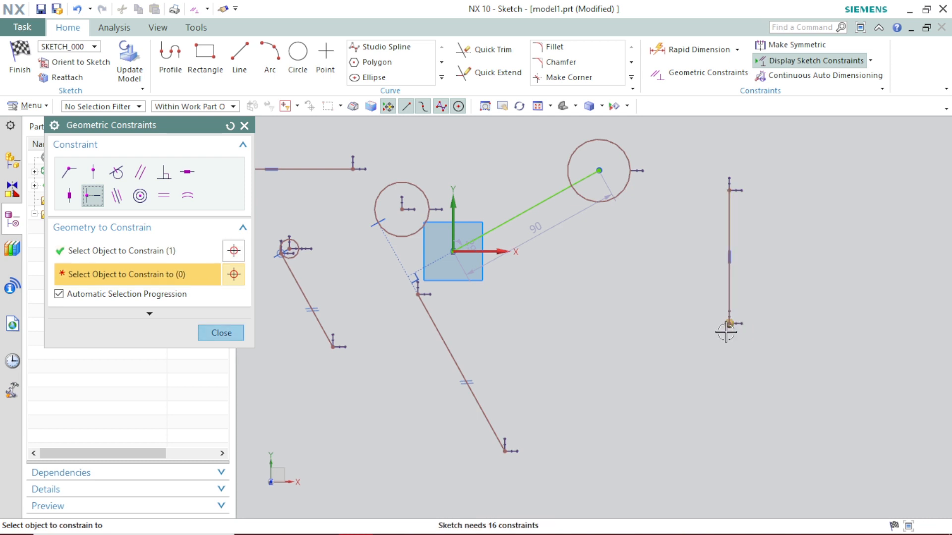
left_click(454, 347)
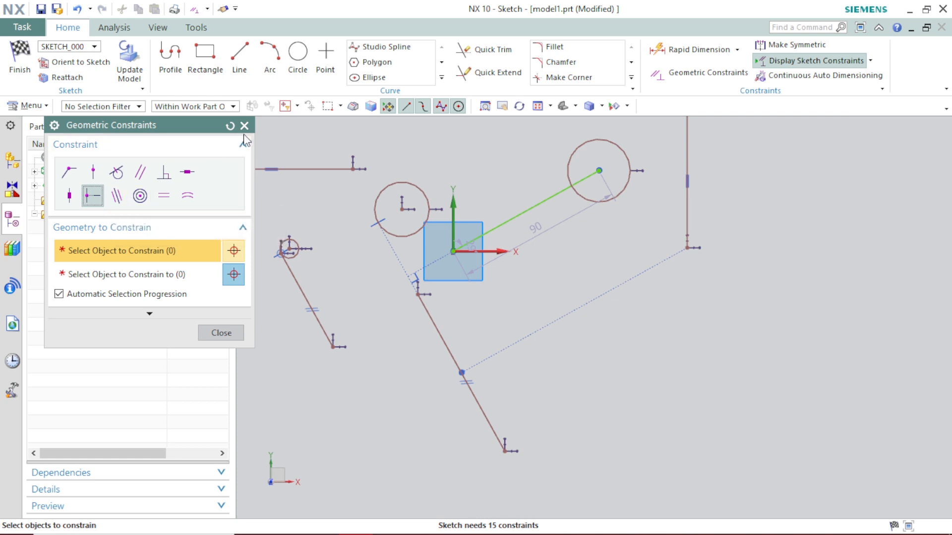
Sketch three free lines beyond the vertical line: about 80 mm at 49°, about 126 mm at 34°, and a shallower one below them.
left_click(110, 204)
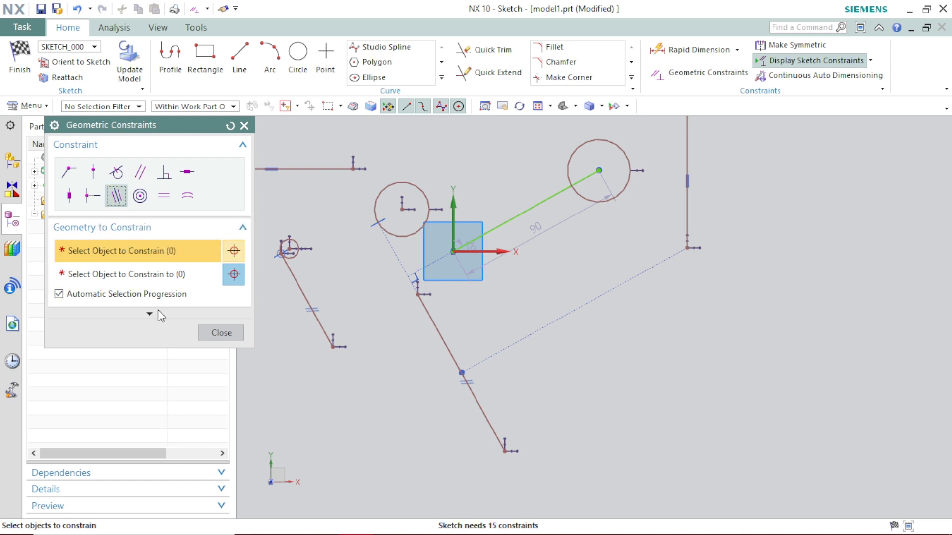
left_click(245, 127)
left_click(240, 58)
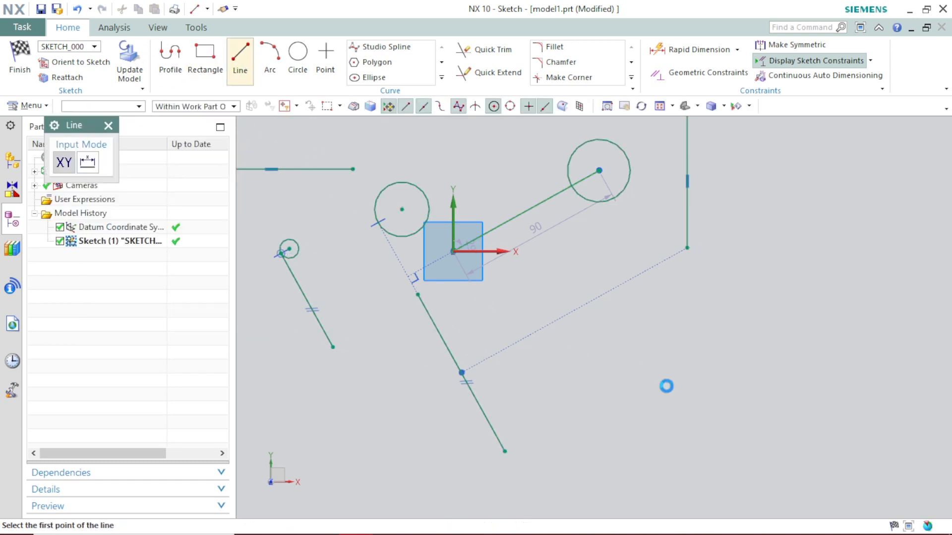
left_click(634, 382)
left_click(732, 271)
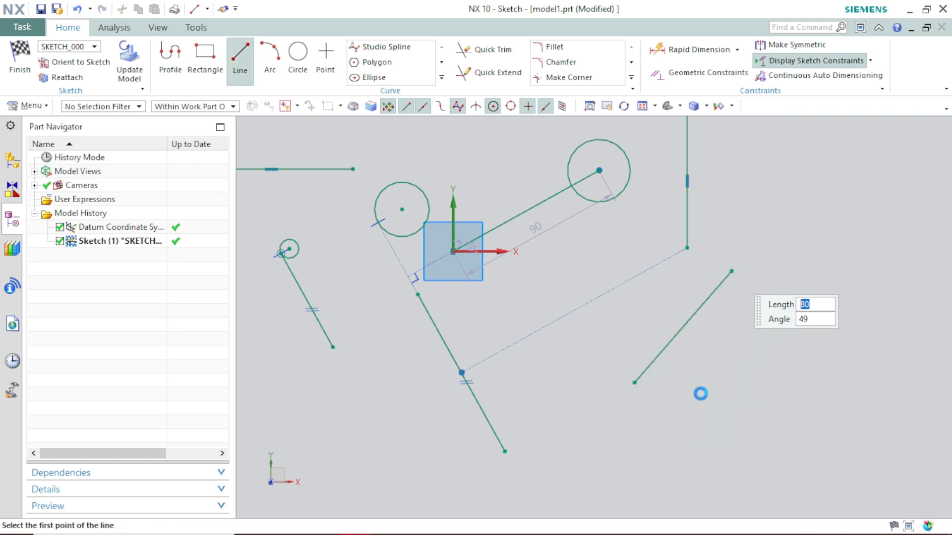
left_click(682, 422)
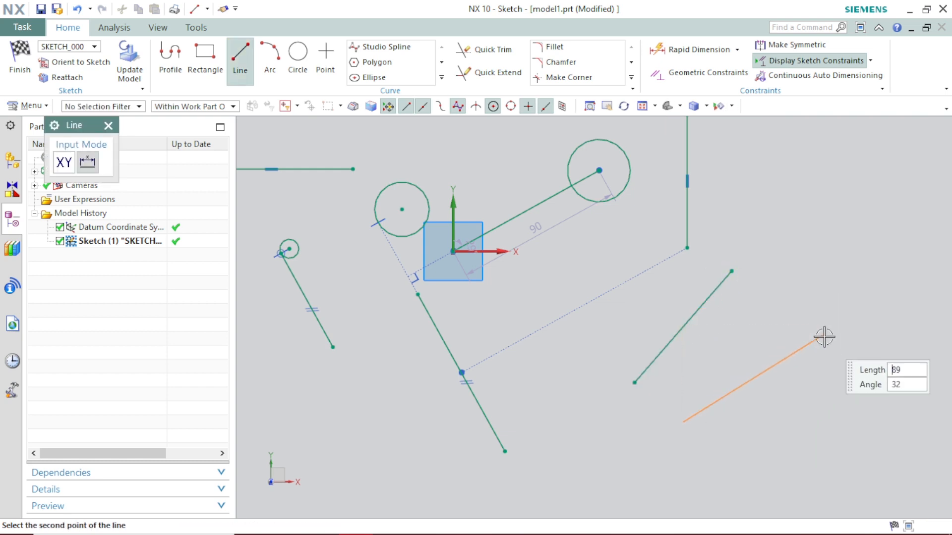
left_click(876, 293)
key("Escape")
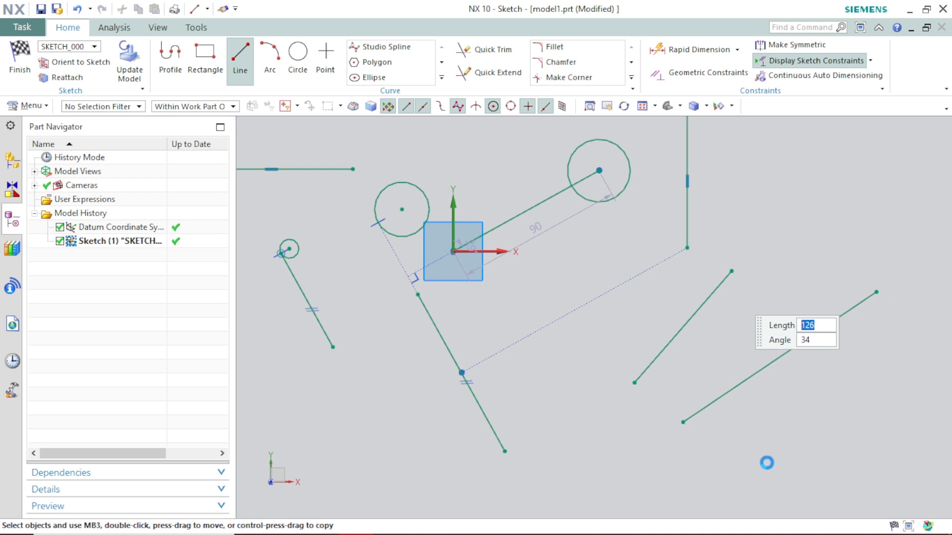
left_click(734, 456)
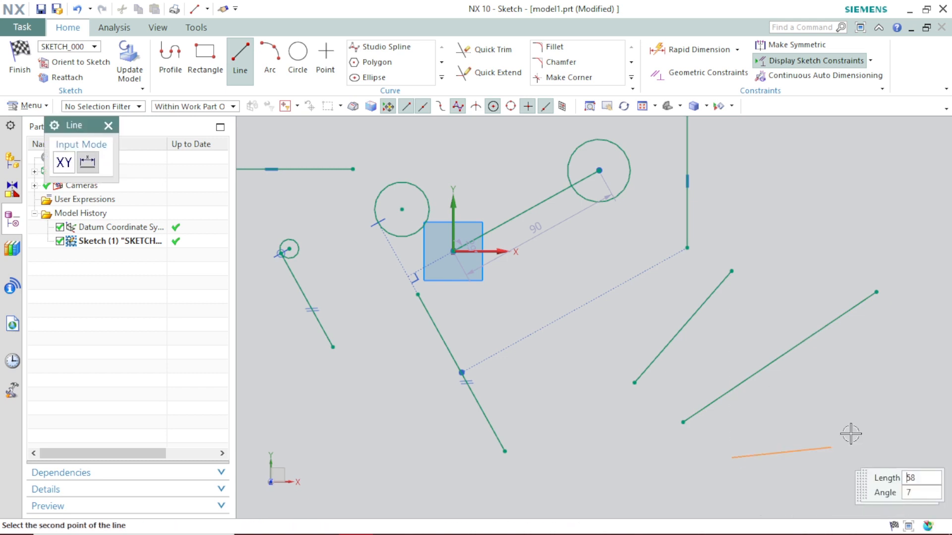
left_click(896, 432)
right_click(684, 288)
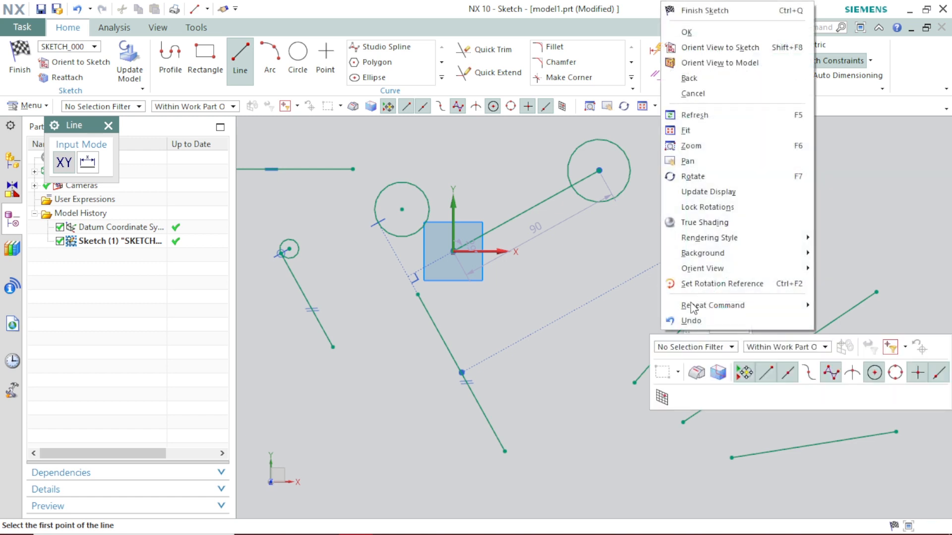
left_click(710, 34)
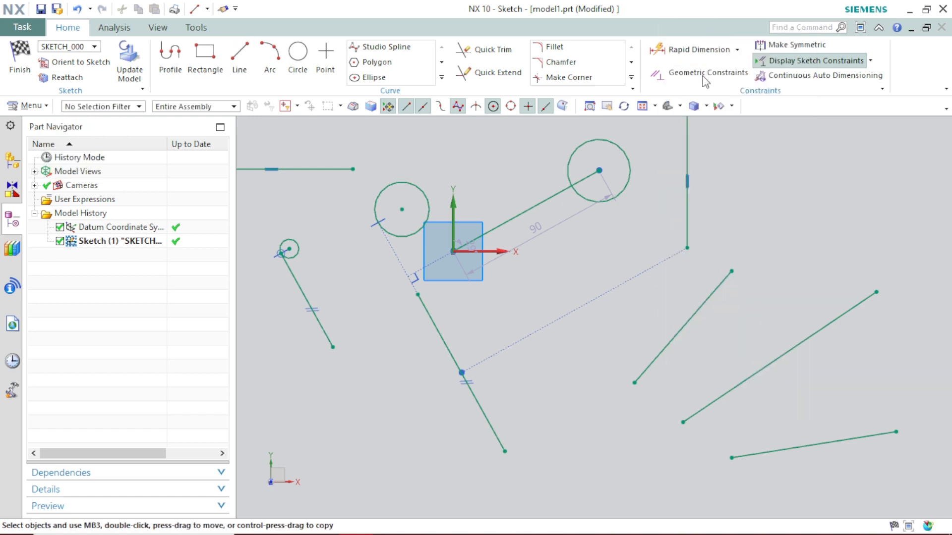
Apply a Collinear constraint between the new 80 mm and 126 mm lines using Geometric Constraints.
left_click(704, 73)
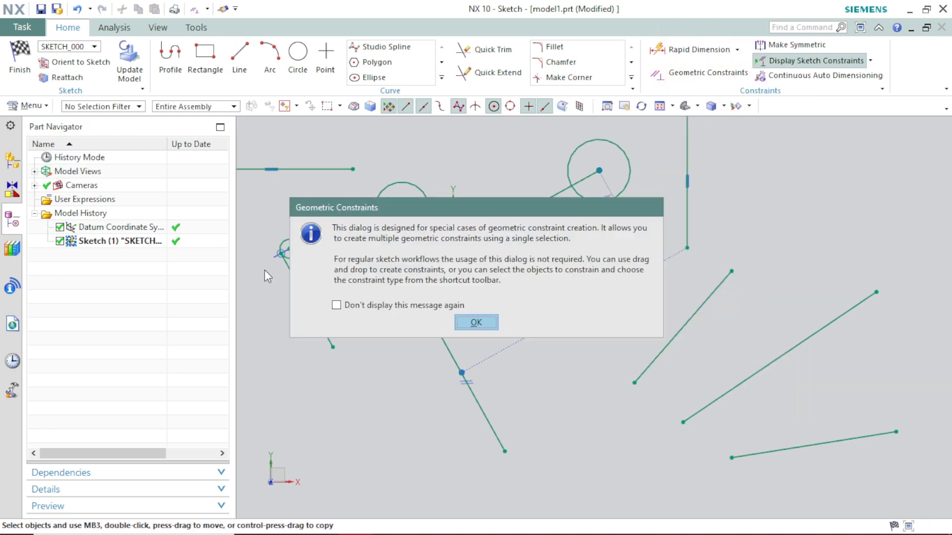
left_click(476, 322)
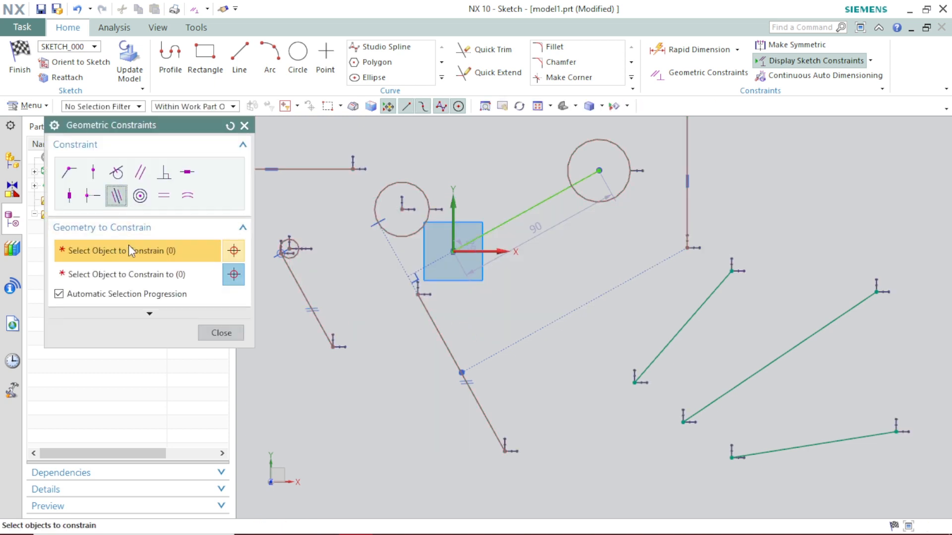
left_click(696, 319)
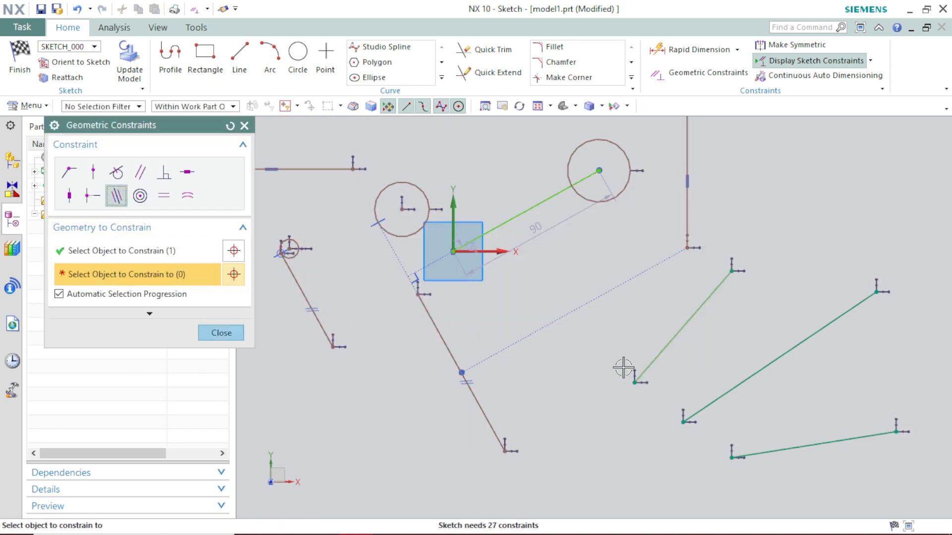
left_click(813, 333)
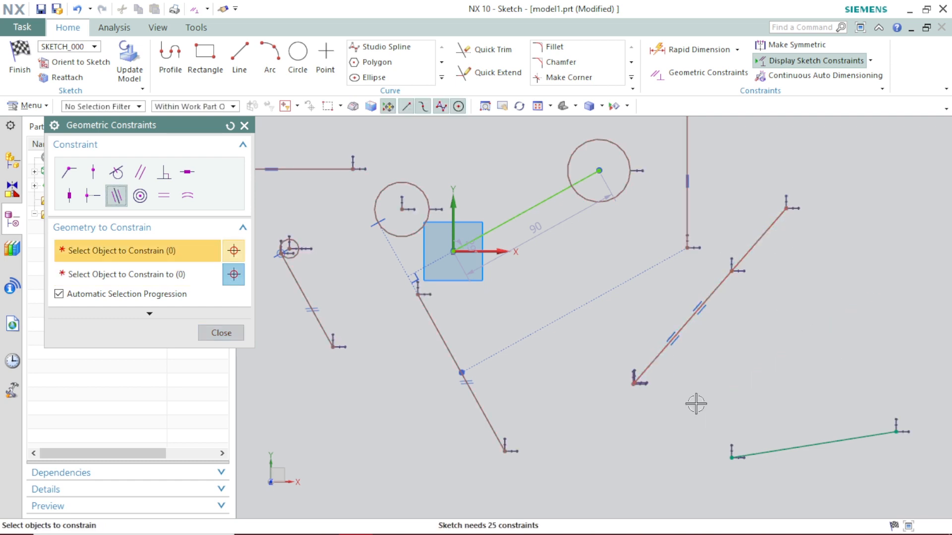
Sketch a free line about 85 mm long at 349° below the short parallel line on the negative X side.
scroll(711, 355, "down", 2)
scroll(712, 357, "up", 5)
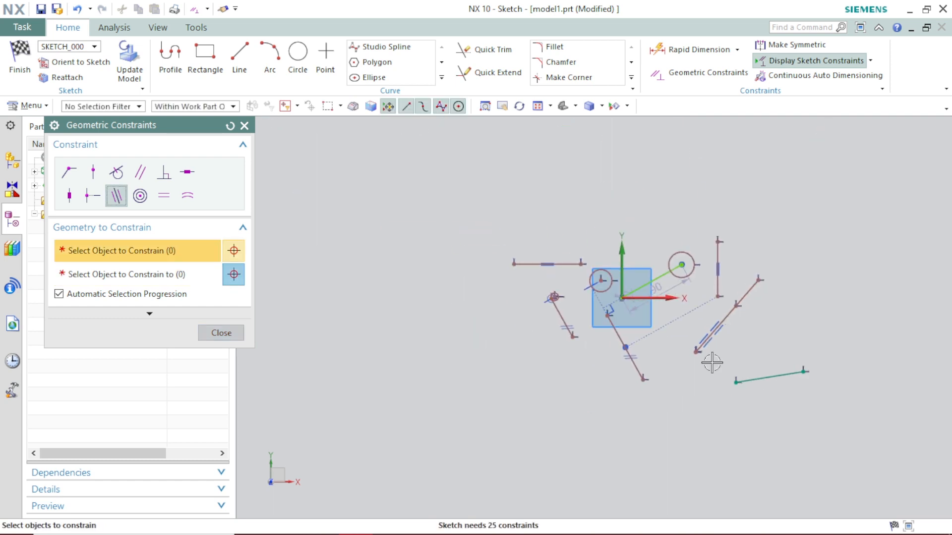
scroll(676, 439, "down", 2)
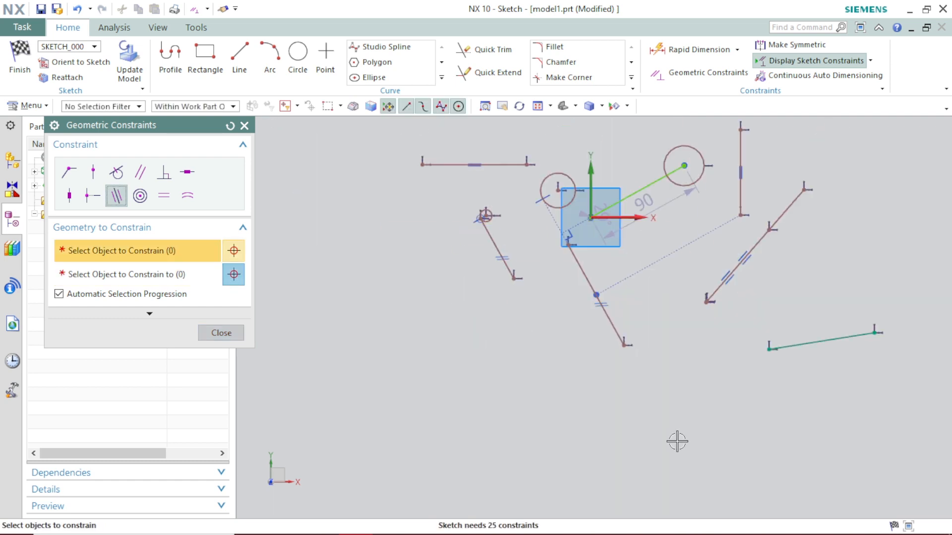
left_click(240, 59)
left_click(443, 318)
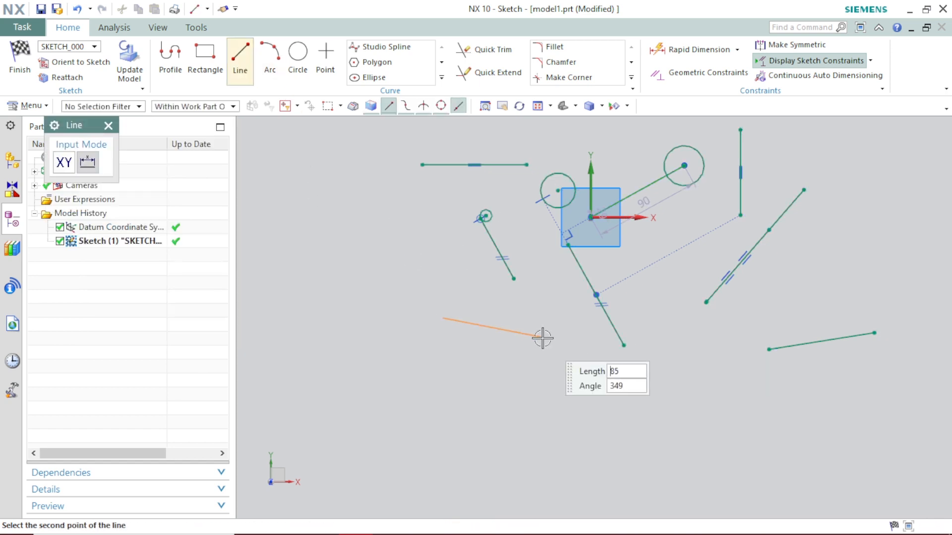
left_click(541, 337)
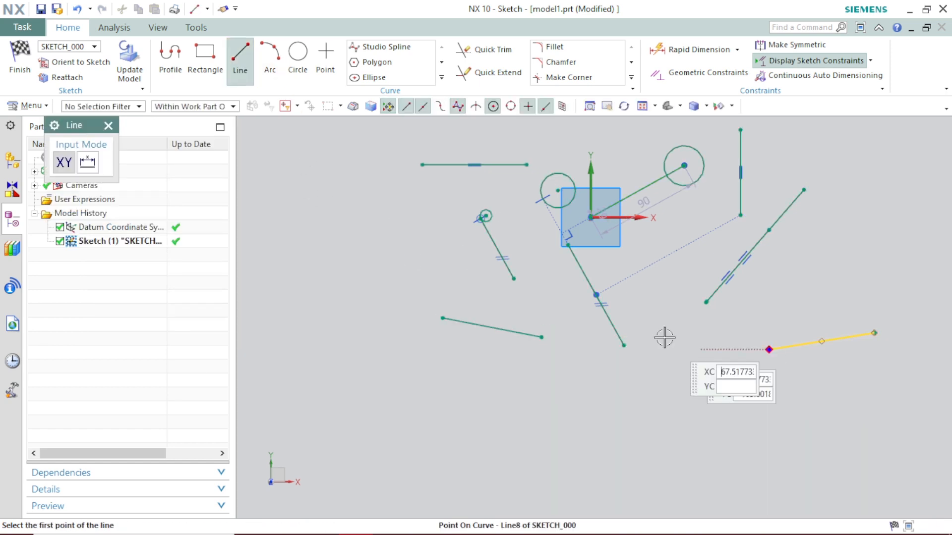
With automatic selection progression off, make the short parallel line and the new 85 mm line collinear with the shallow line on the positive X side.
left_click(680, 73)
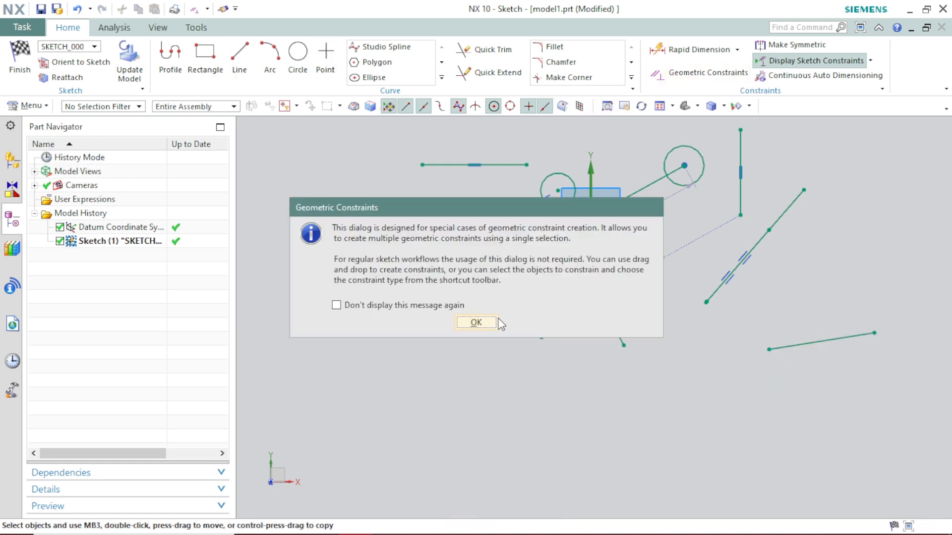
left_click(476, 323)
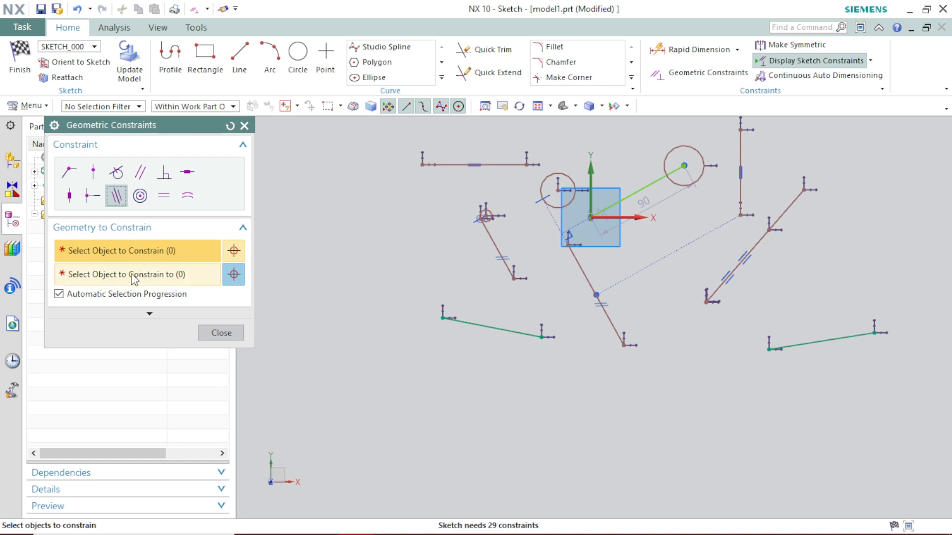
left_click(110, 298)
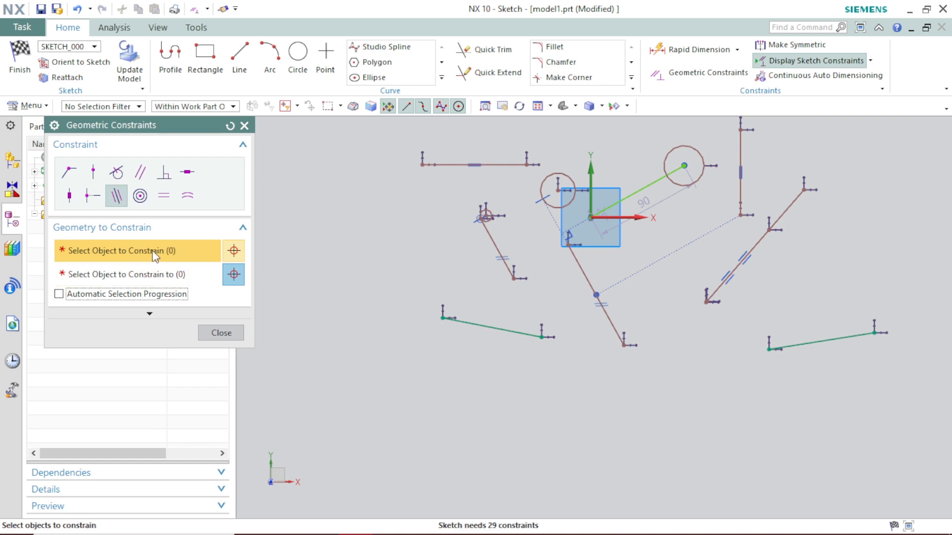
left_click(501, 248)
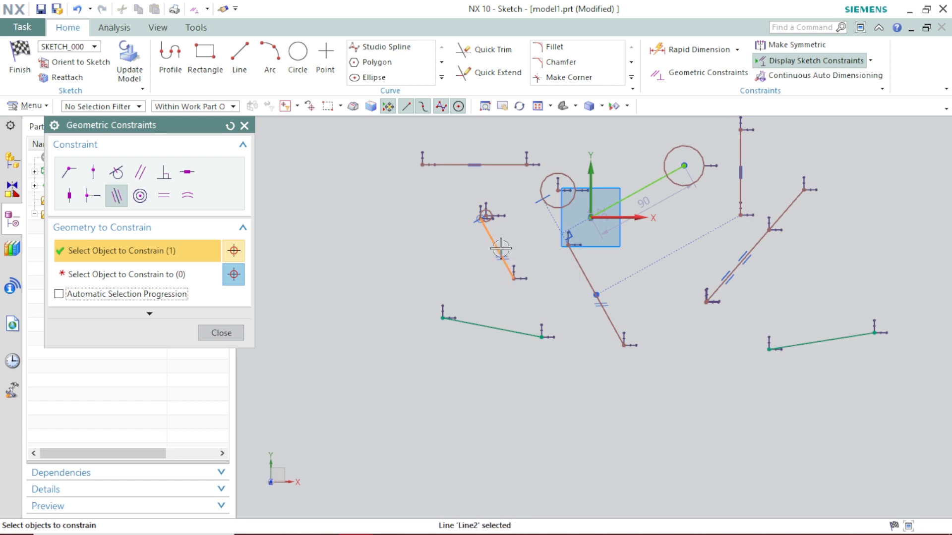
left_click(477, 325)
left_click(177, 274)
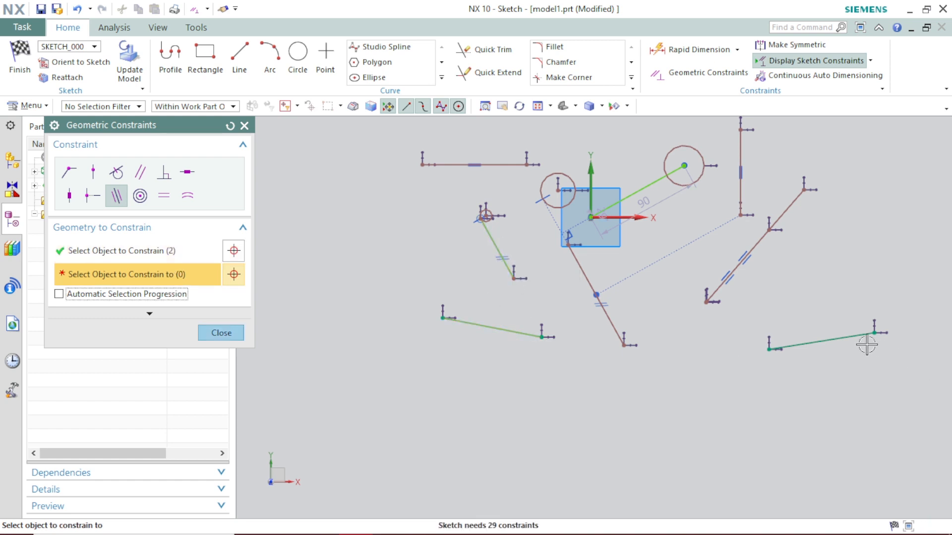
left_click(845, 338)
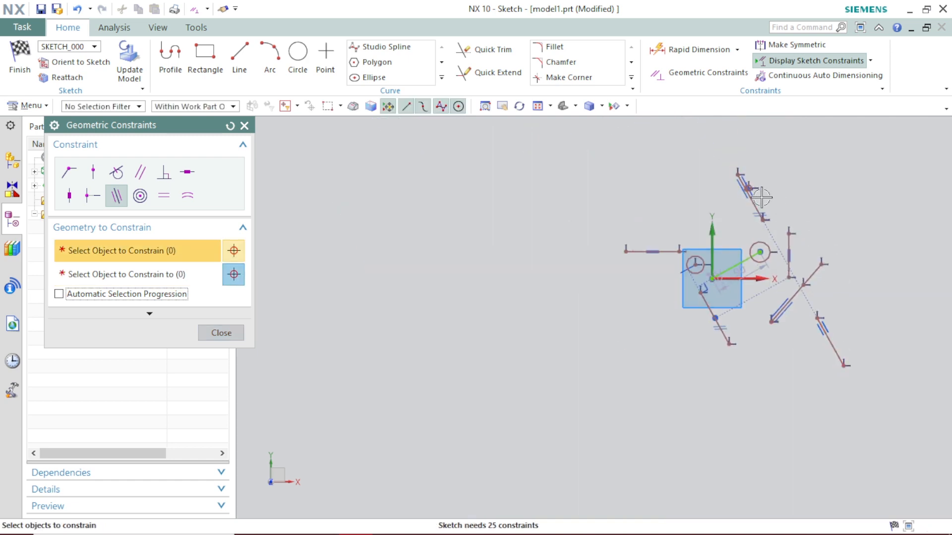
Sketch three free circles on the negative X side: a large one about 92.5 mm in diameter and two smaller ones, one above the other.
scroll(736, 186, "up", 3)
scroll(771, 212, "down", 3)
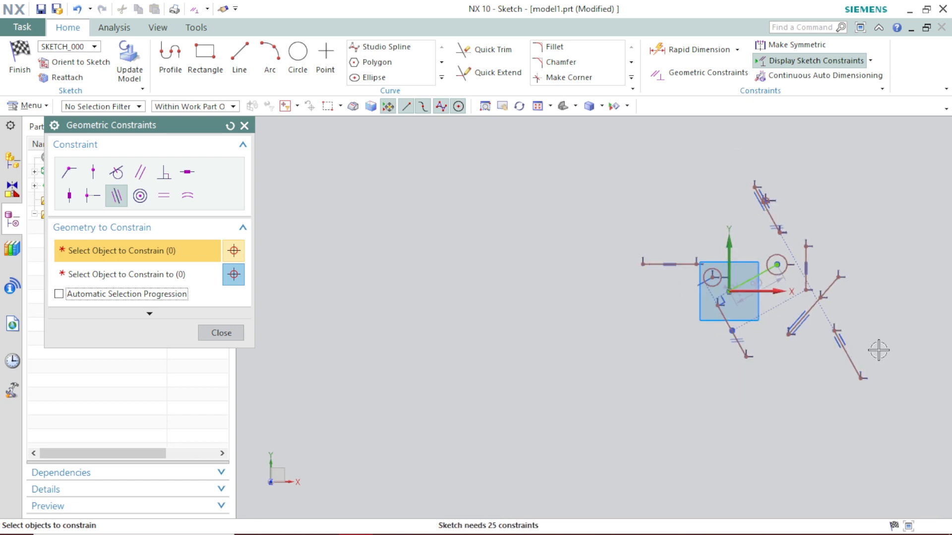
scroll(848, 355, "up", 3)
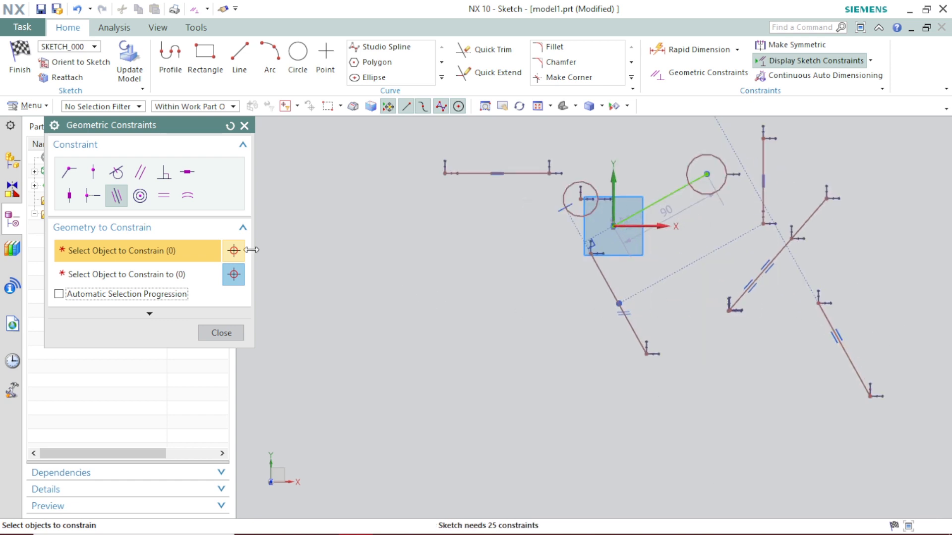
left_click(148, 198)
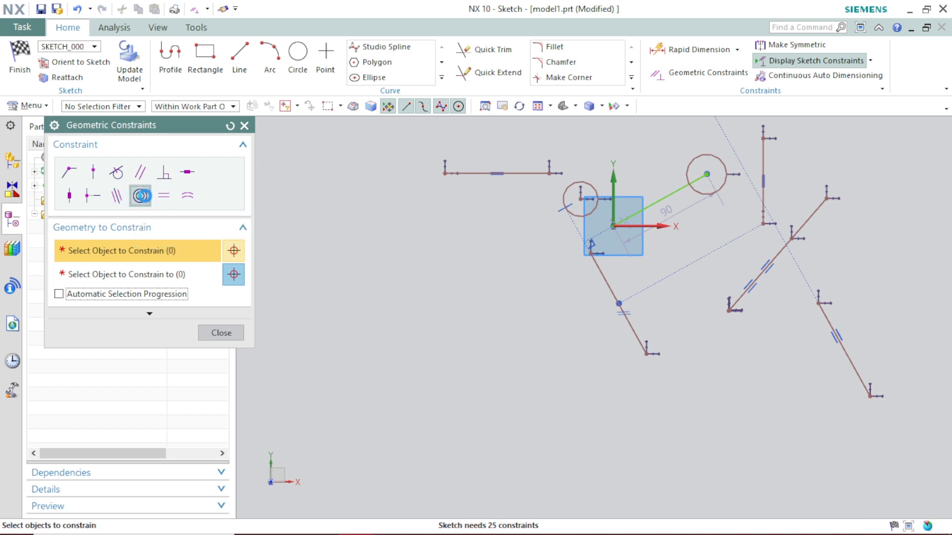
left_click(303, 69)
left_click(342, 259)
left_click(375, 302)
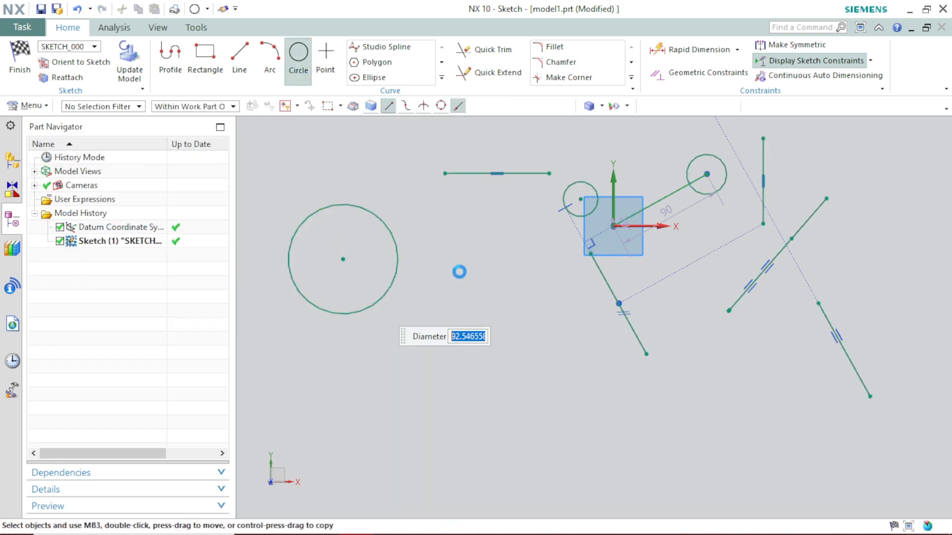
left_click(501, 251)
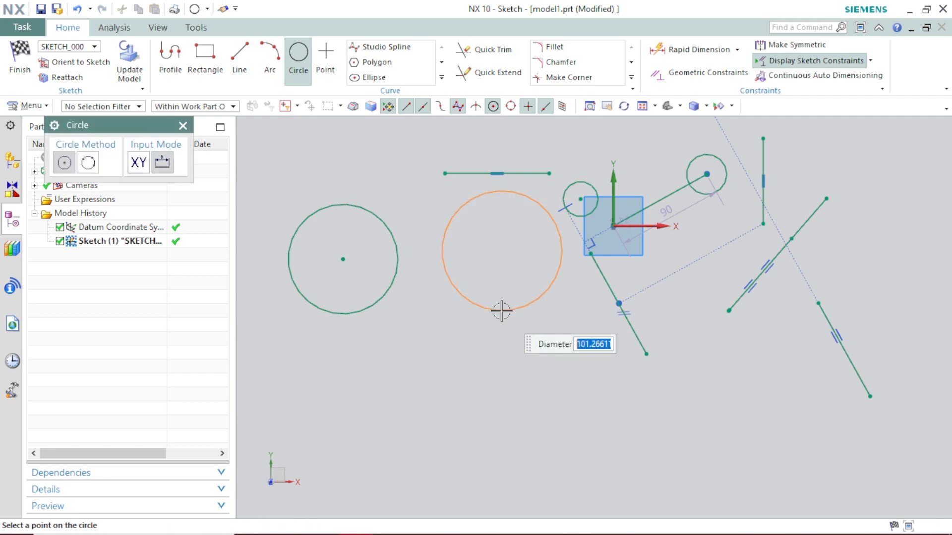
left_click(505, 276)
left_click(501, 339)
left_click(498, 370)
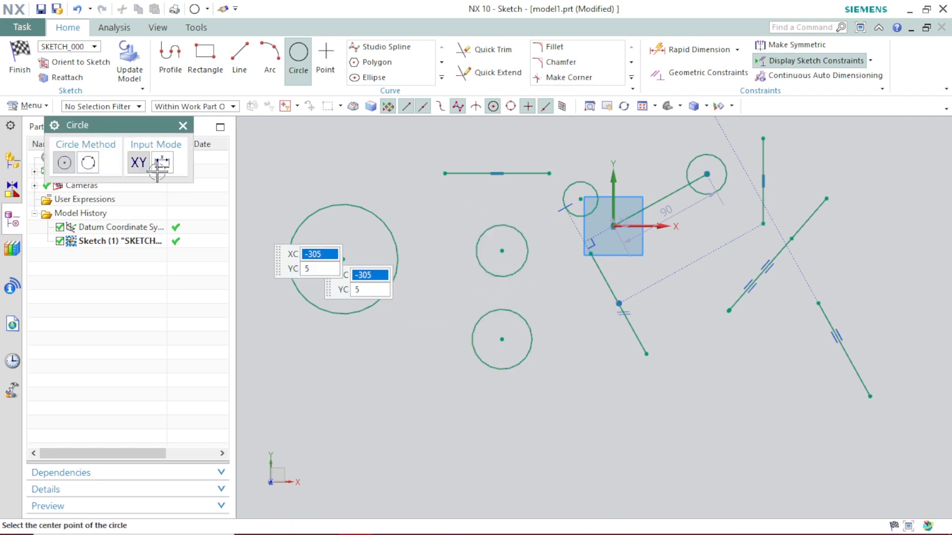
left_click(183, 126)
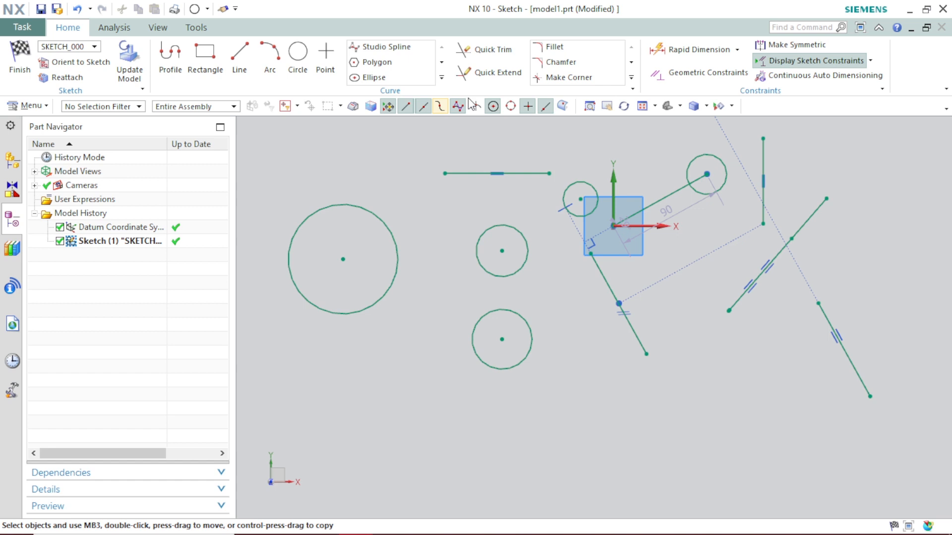
Apply a Concentric constraint that puts the large circle and the upper small circle on the lower small circle's centre.
left_click(707, 72)
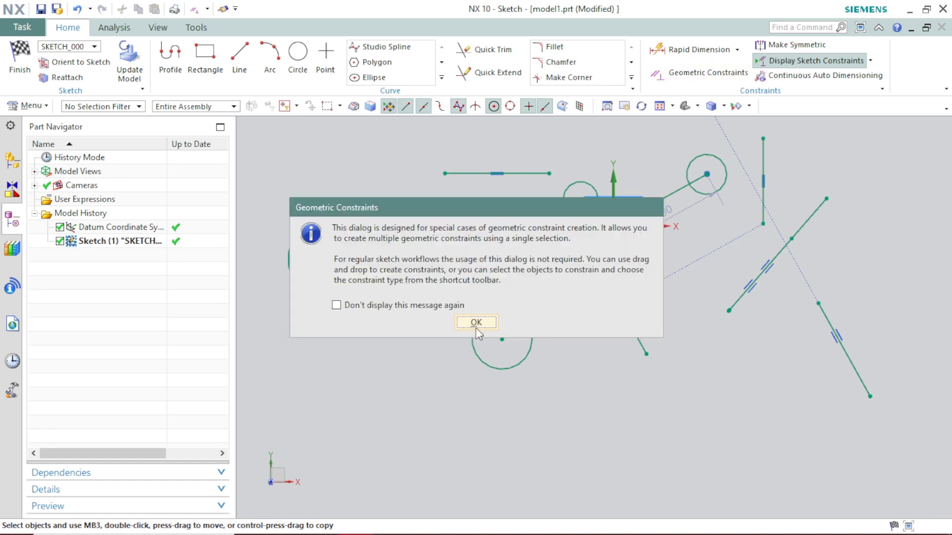
left_click(476, 323)
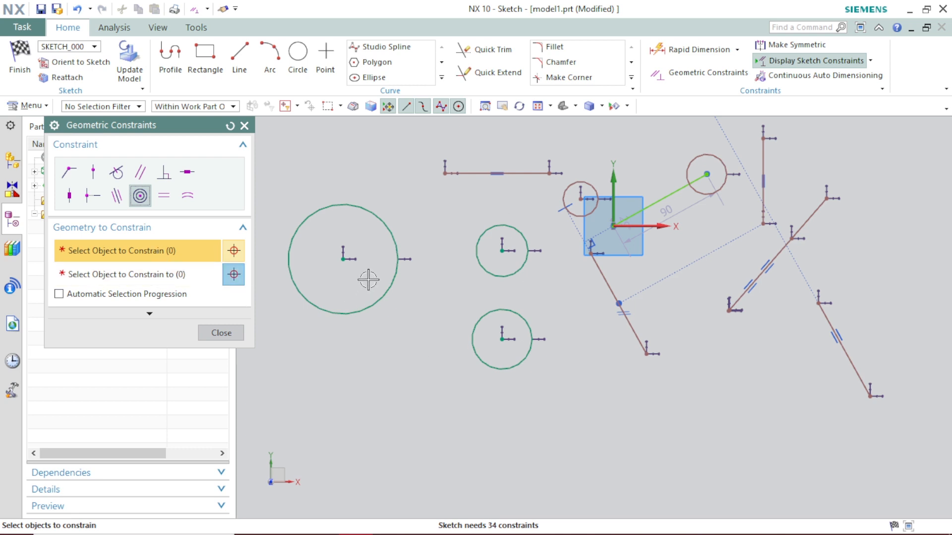
left_click(382, 221)
left_click(478, 241)
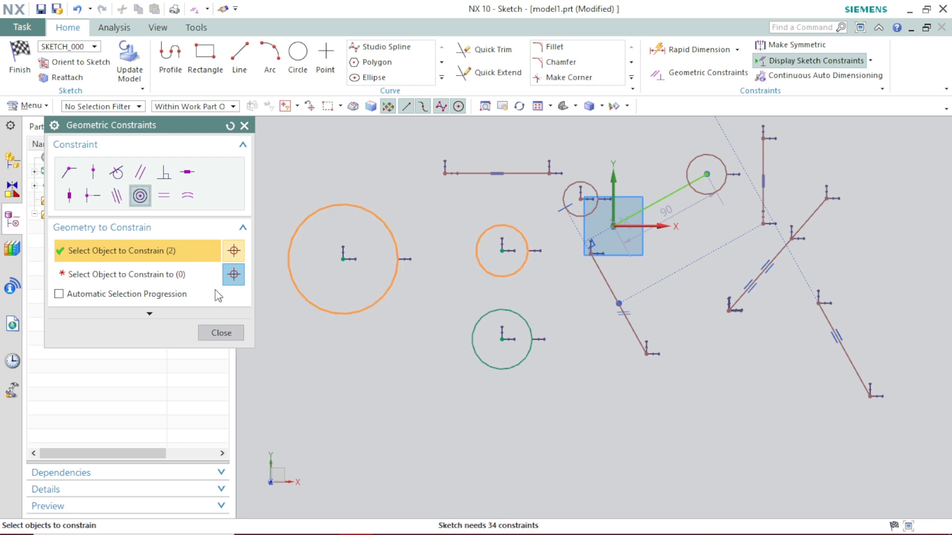
left_click(148, 279)
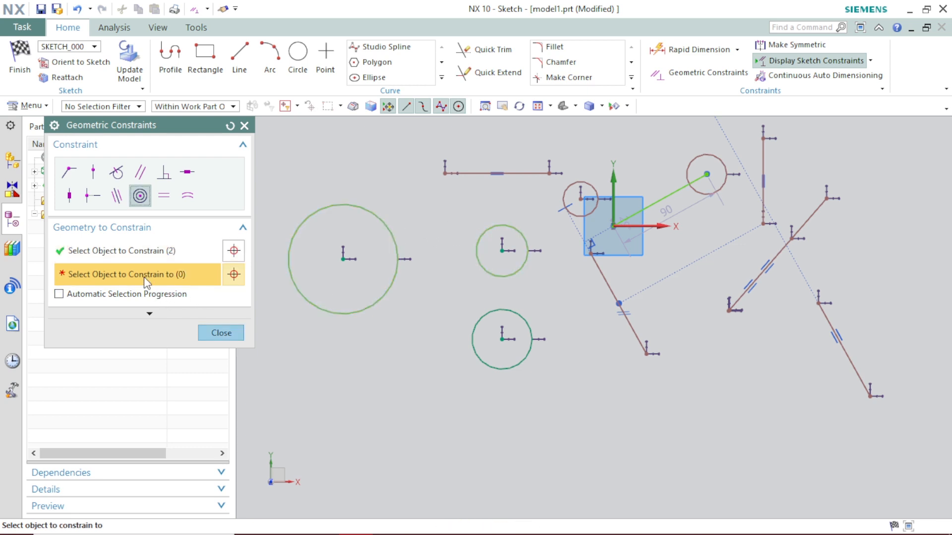
left_click(471, 327)
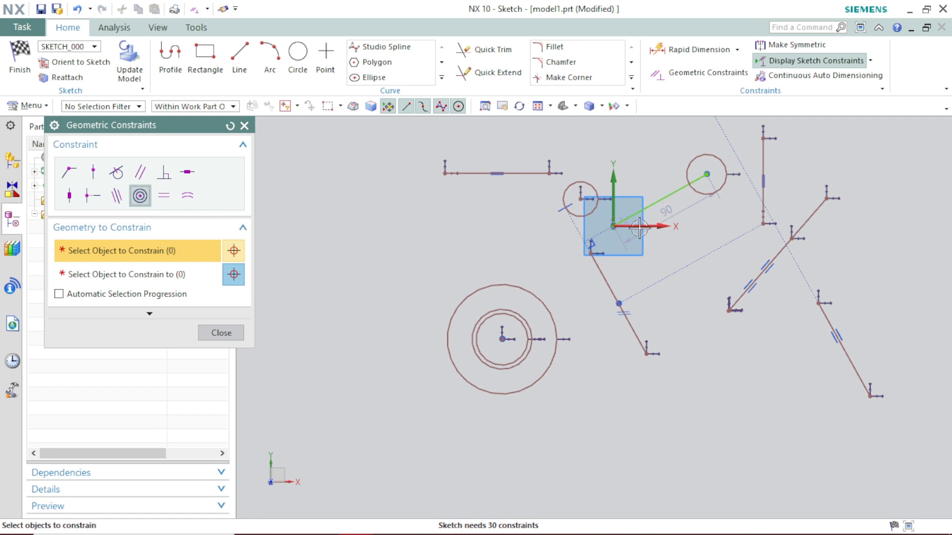
Apply an Equal Length constraint between the 90 mm line and the horizontal line, with automatic selection progression turned on.
left_click(161, 198)
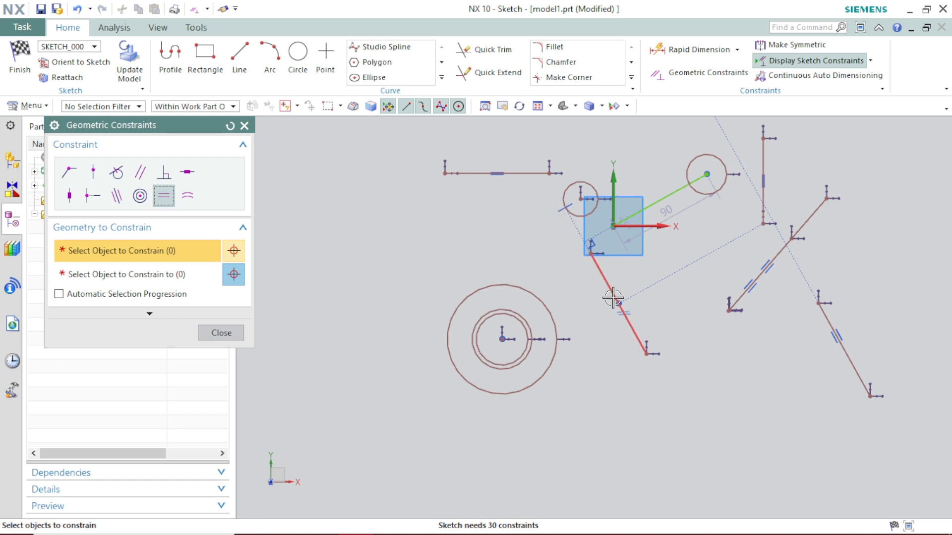
left_click(660, 200)
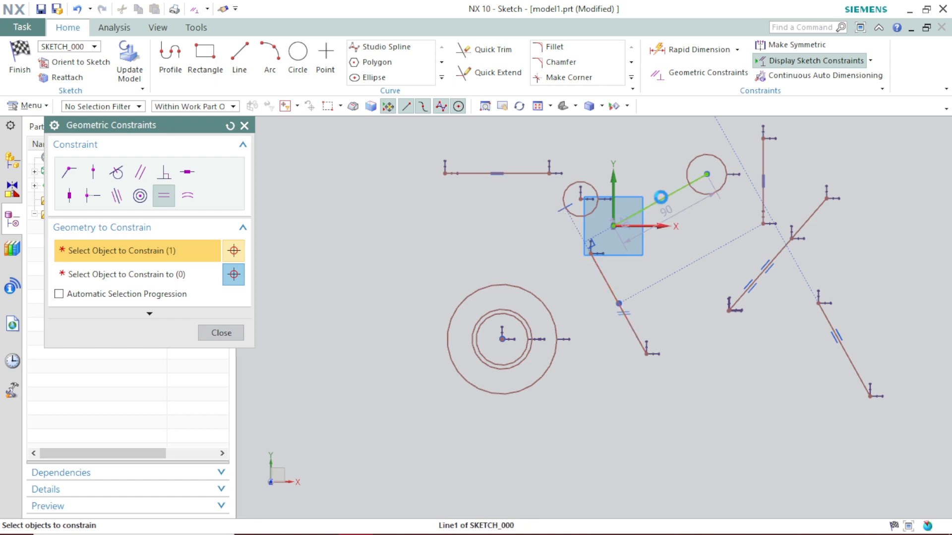
left_click(113, 294)
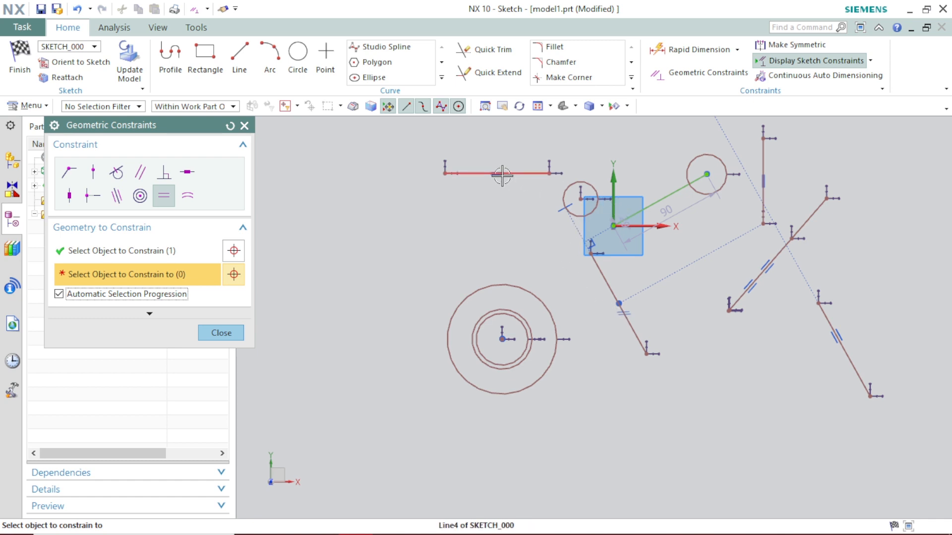
left_click(478, 174)
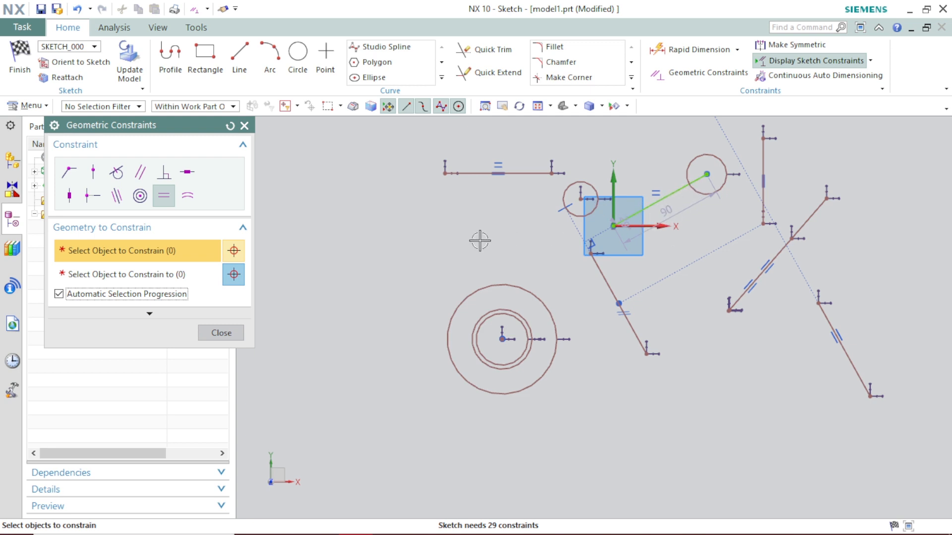
Apply an Equal Radius constraint between the circle at the end of the 90 mm line and the largest concentric circle.
left_click(187, 198)
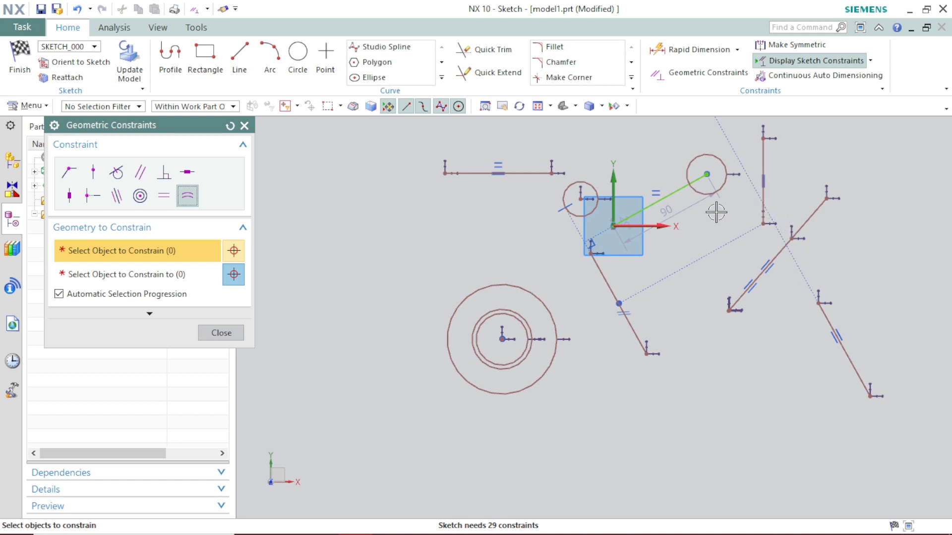
left_click(722, 187)
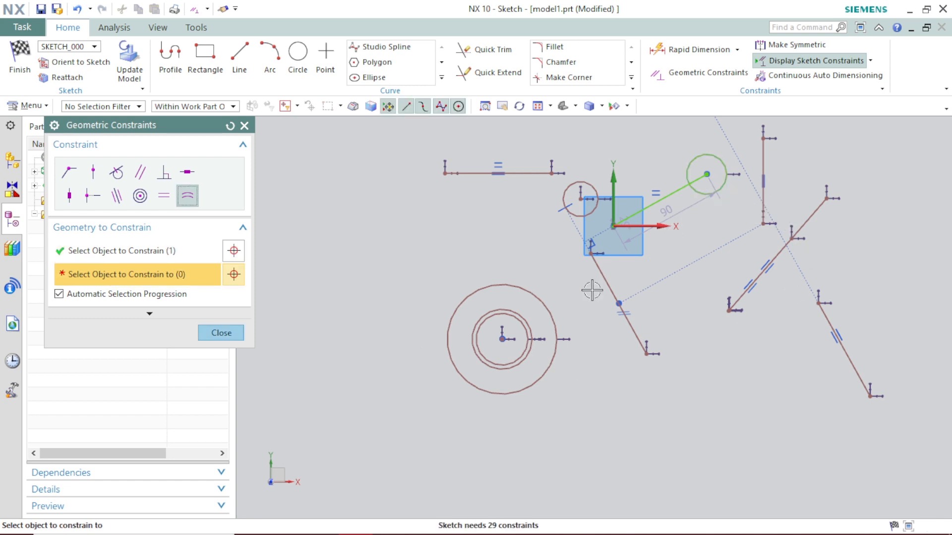
left_click(548, 312)
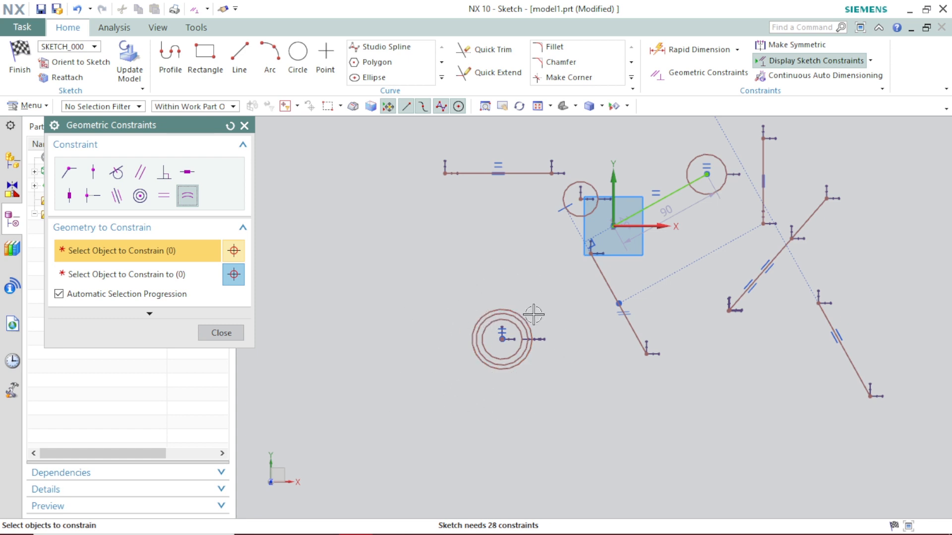
scroll(518, 311, "up", 3)
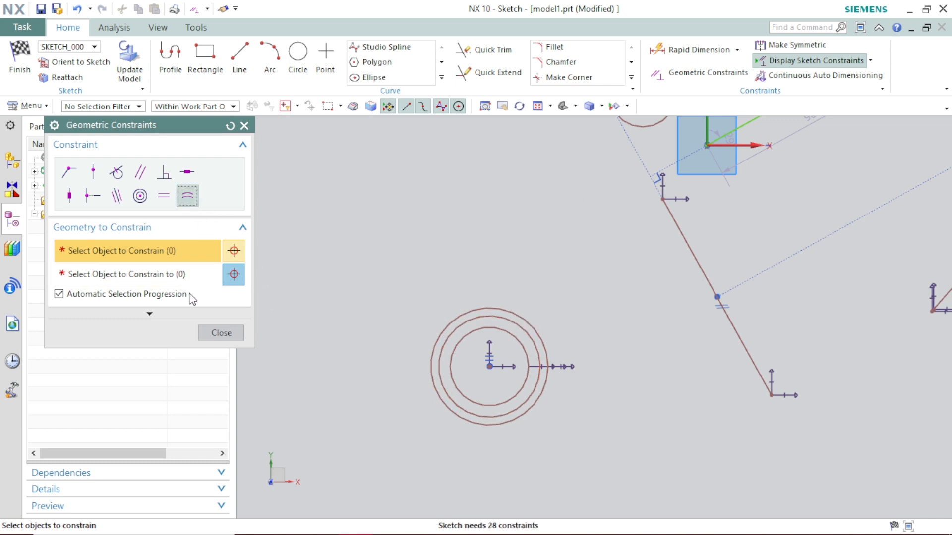
scroll(500, 341, "down", 6)
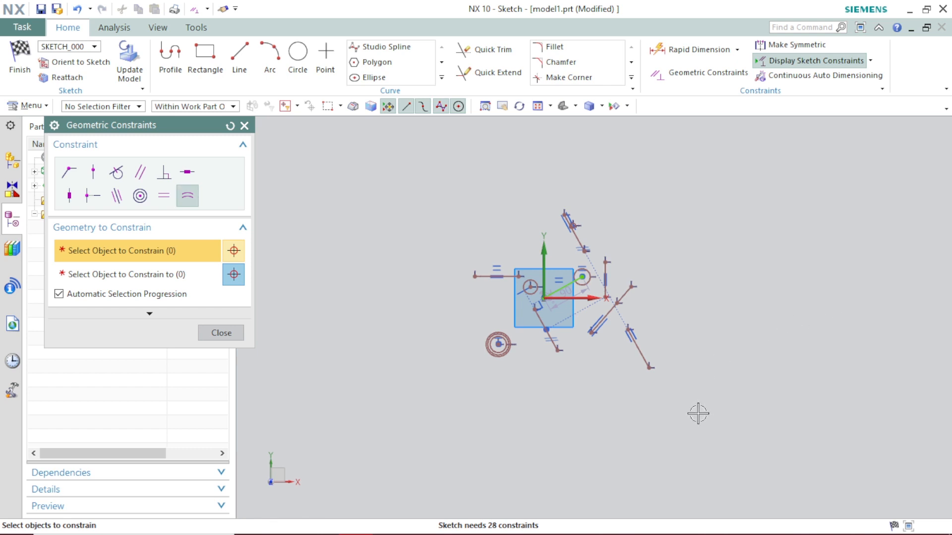
Leave Geometric Constraints and delete all lines, circles and dimensions from the sketch.
left_click_drag(698, 413, 432, 178)
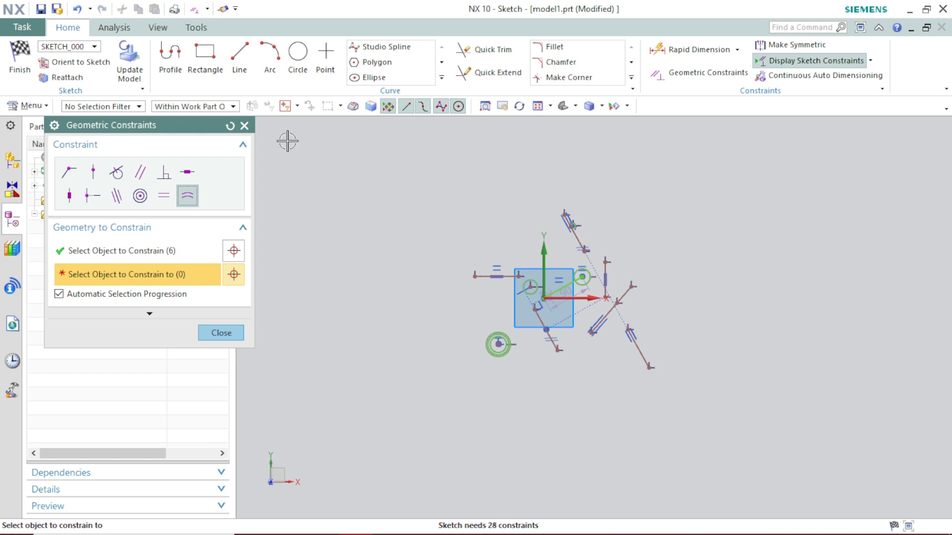
left_click(247, 128)
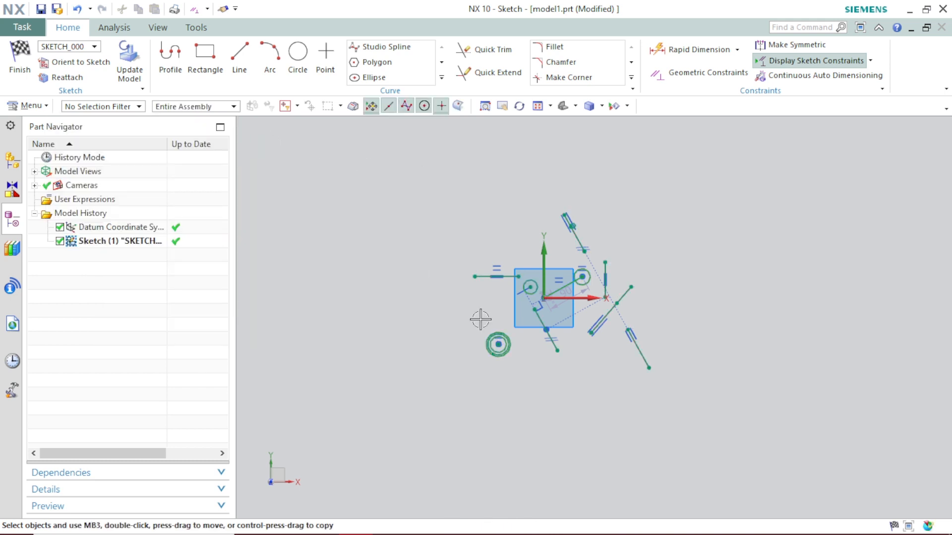
left_click_drag(743, 421, 413, 197)
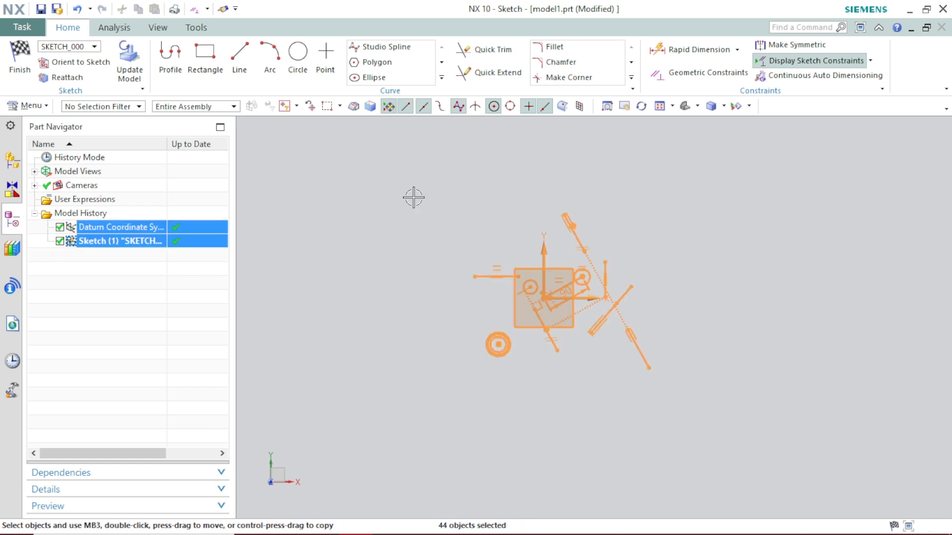
key("Delete")
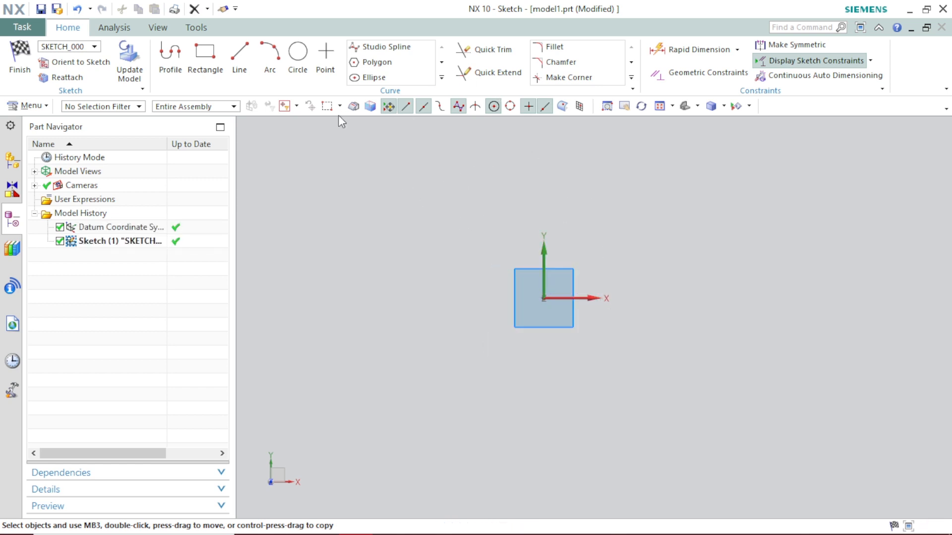
Sketch a circle about 410 mm in diameter centred on the sketch origin.
left_click(297, 55)
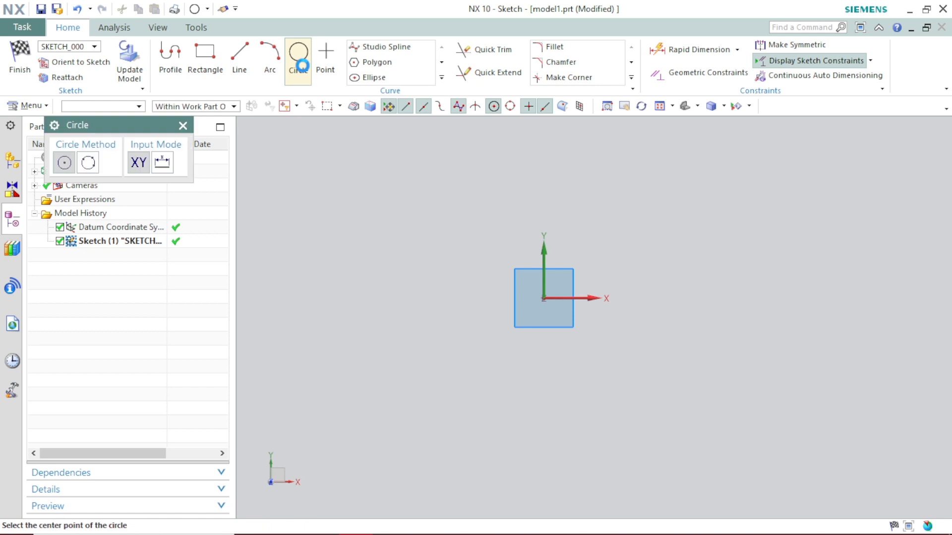
left_click(544, 298)
left_click(597, 214)
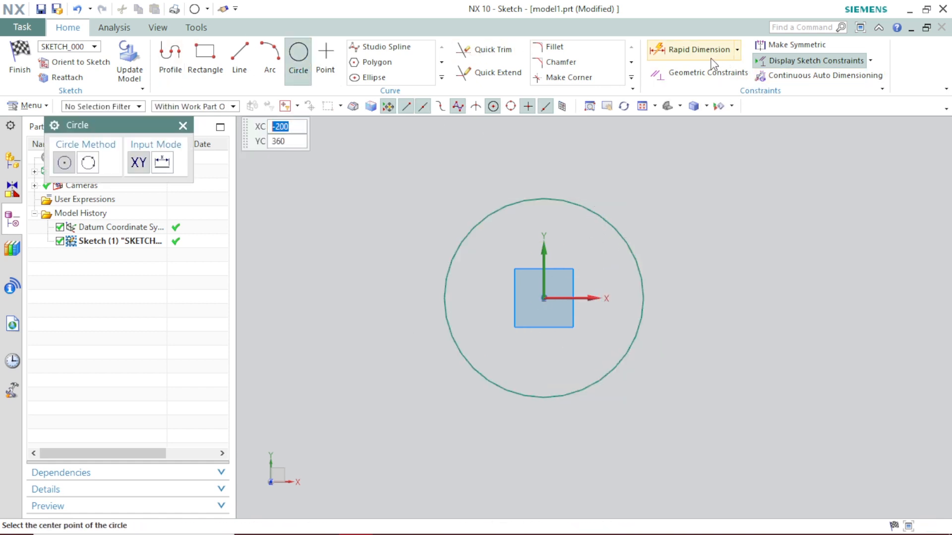
key("Escape")
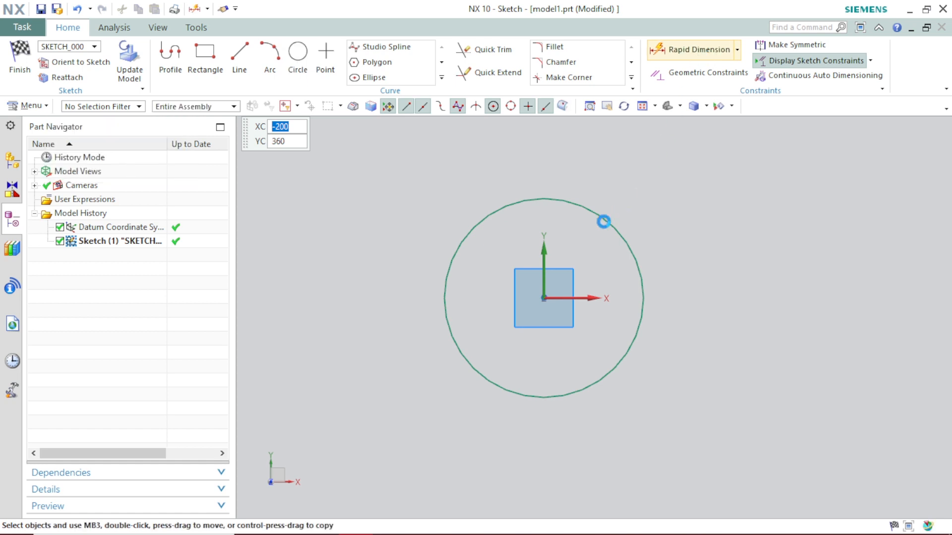
Dimension the circle at the origin with Rapid Dimension and set its diameter to 300 mm.
left_click(590, 212)
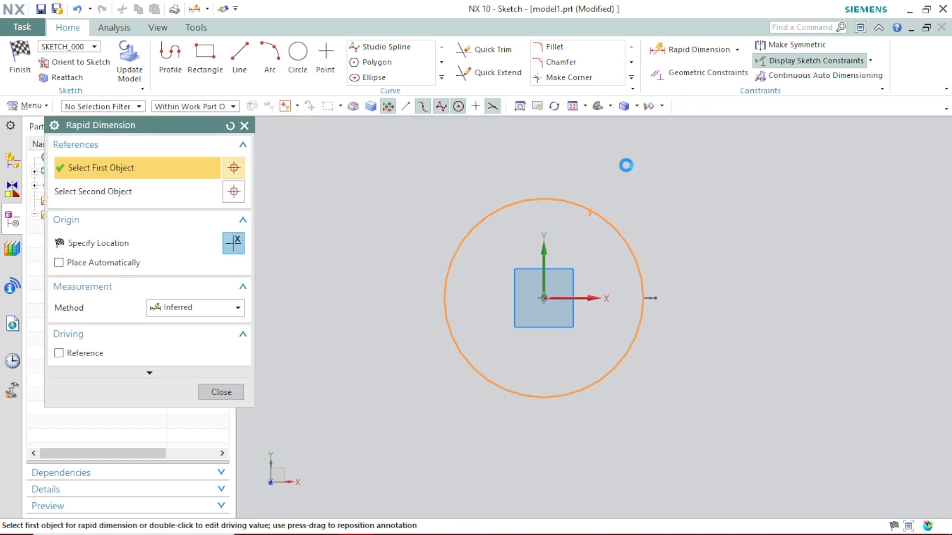
left_click(628, 162)
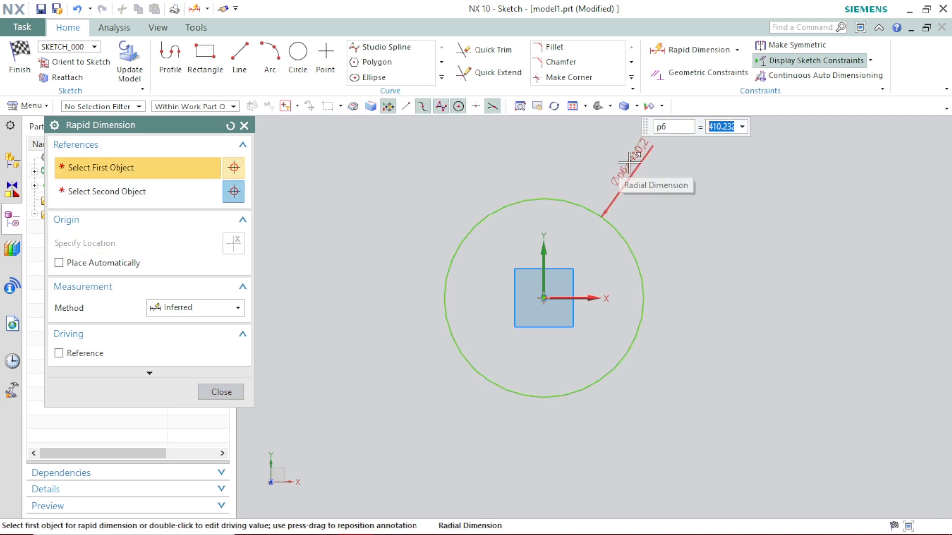
type("300")
key("Return")
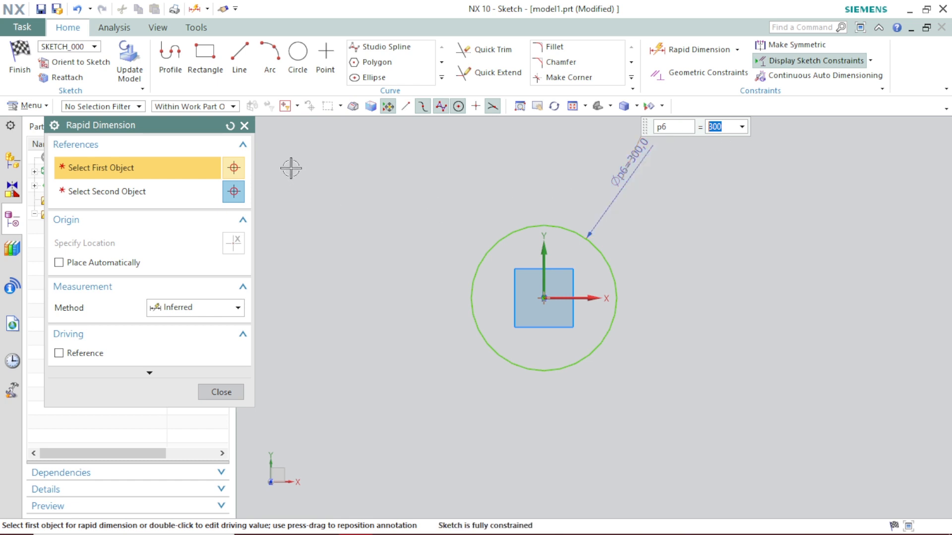
left_click(244, 125)
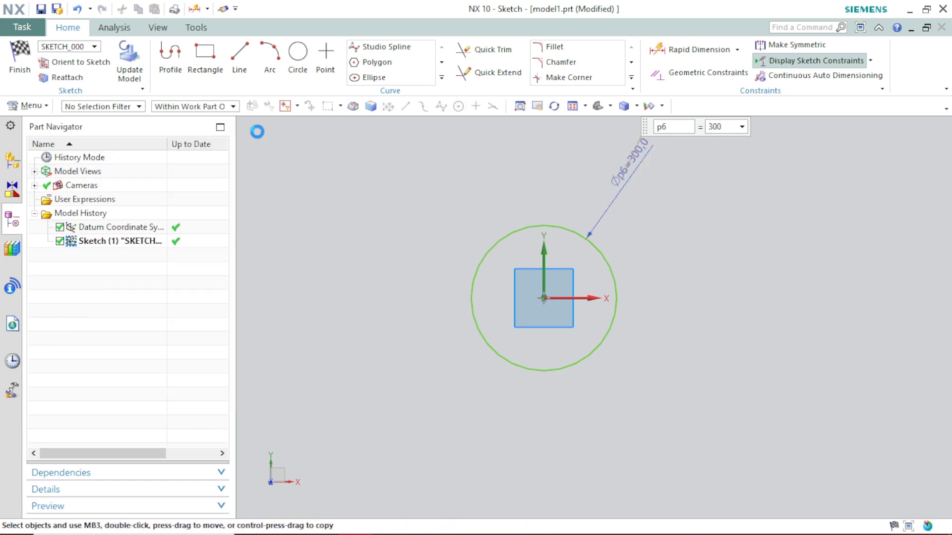
left_click(619, 320)
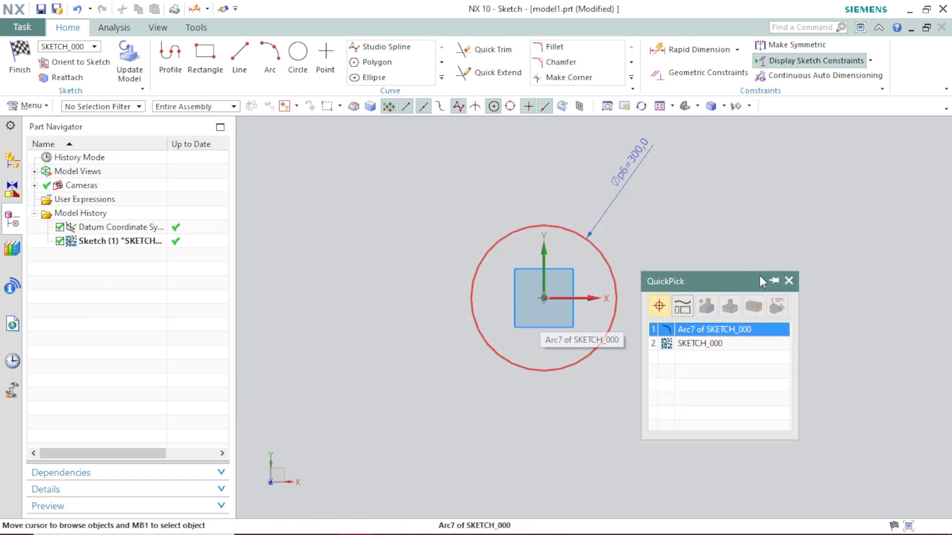
left_click(789, 280)
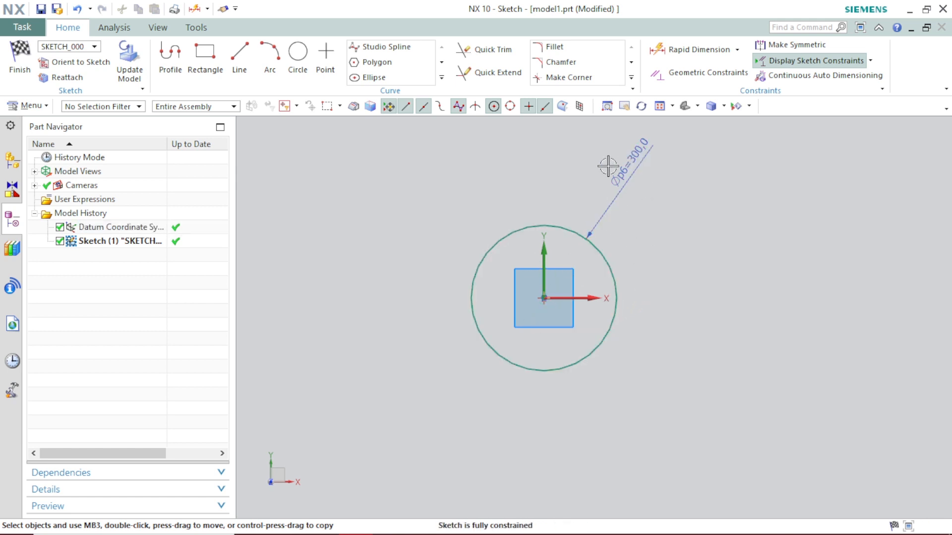
Sketch a smaller free circle above the X axis, with its centre about 418 mm from the origin in the positive X direction.
left_click(299, 53)
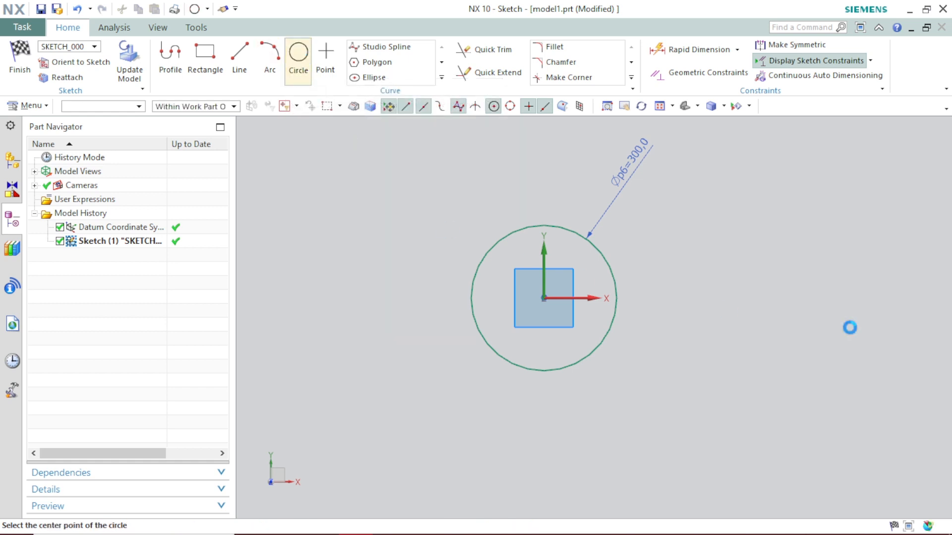
left_click(746, 280)
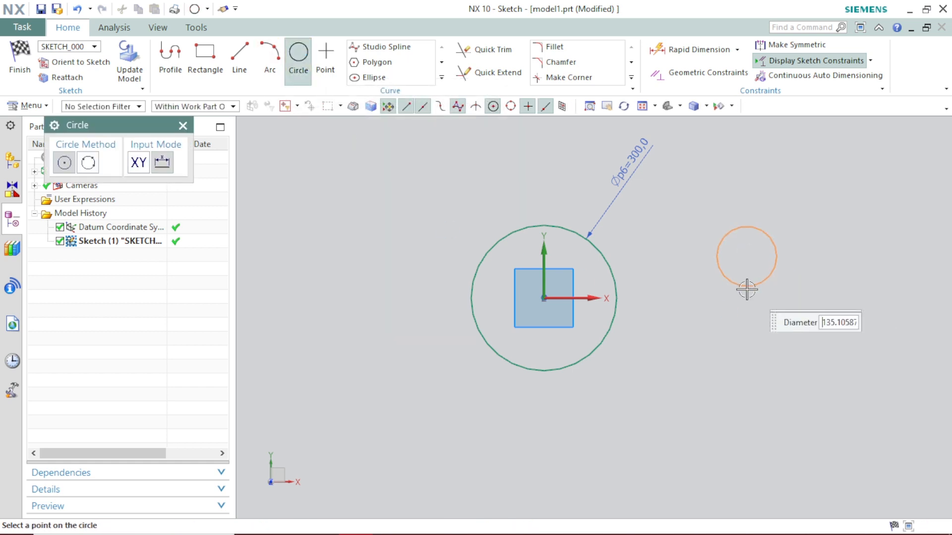
left_click(746, 296)
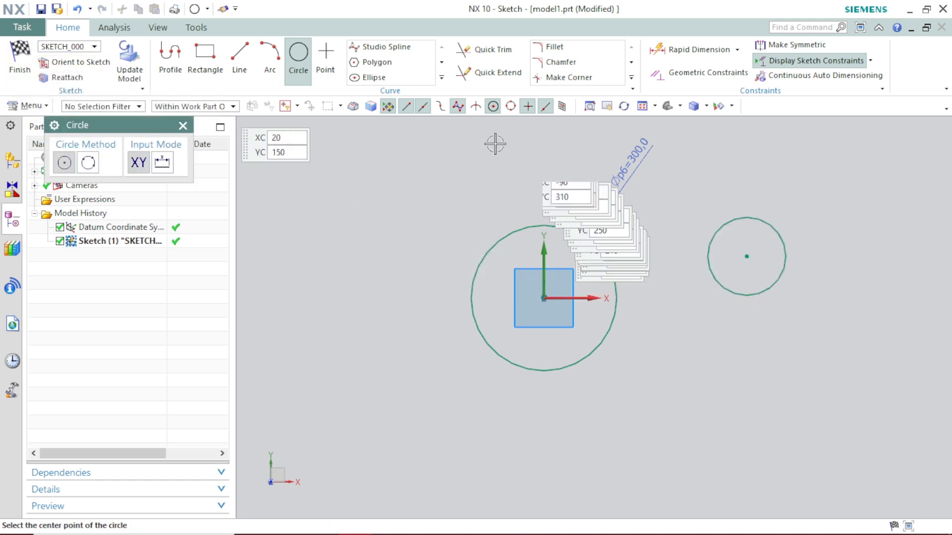
Dimension the horizontal distance between the two circle centres with Rapid Dimension and set it to 500 mm.
left_click(701, 58)
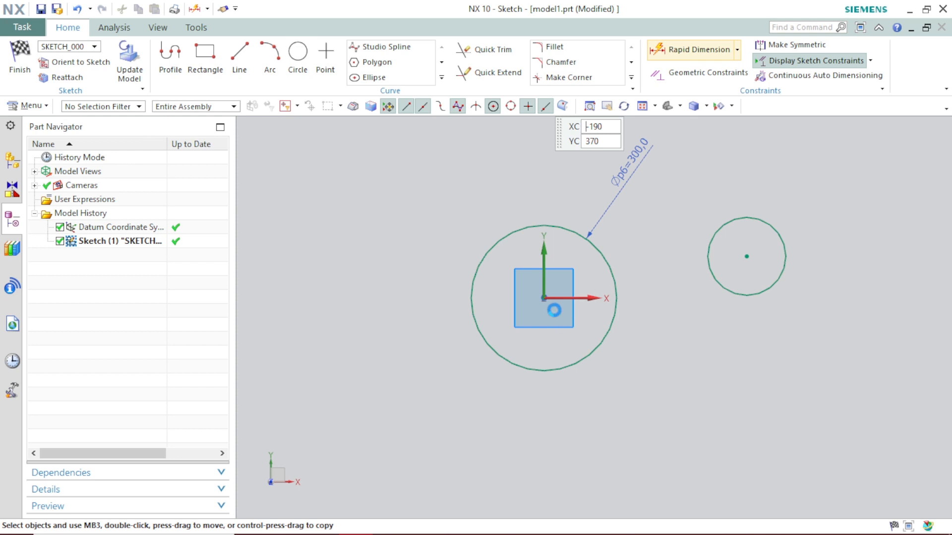
left_click(544, 298)
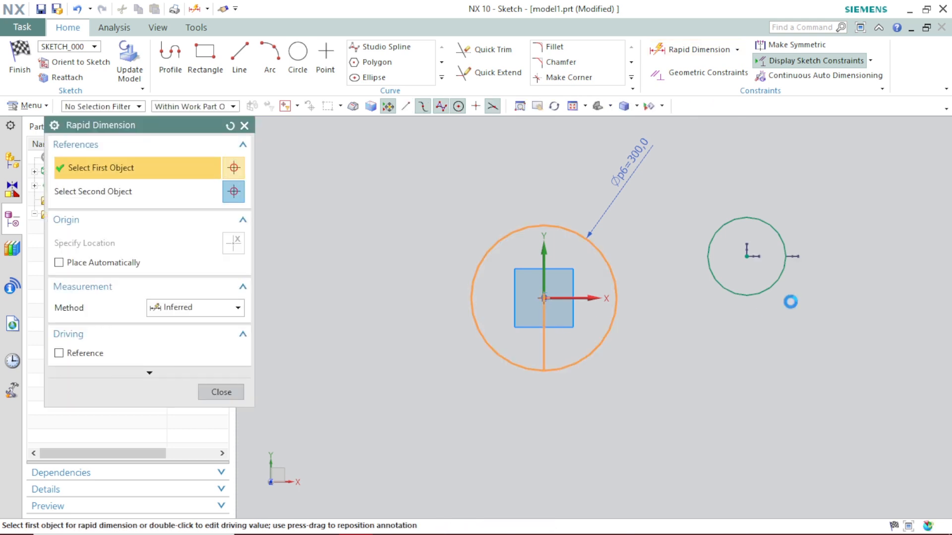
left_click(746, 256)
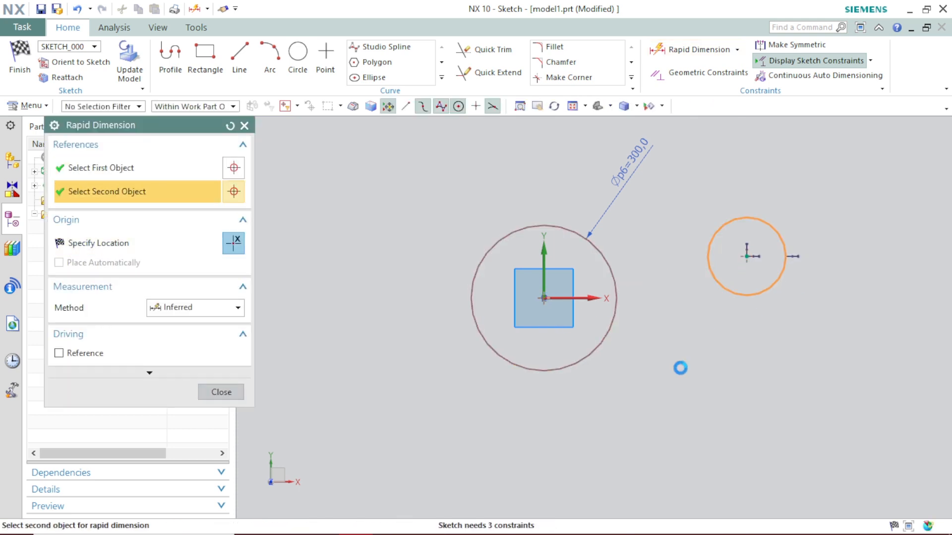
left_click(637, 412)
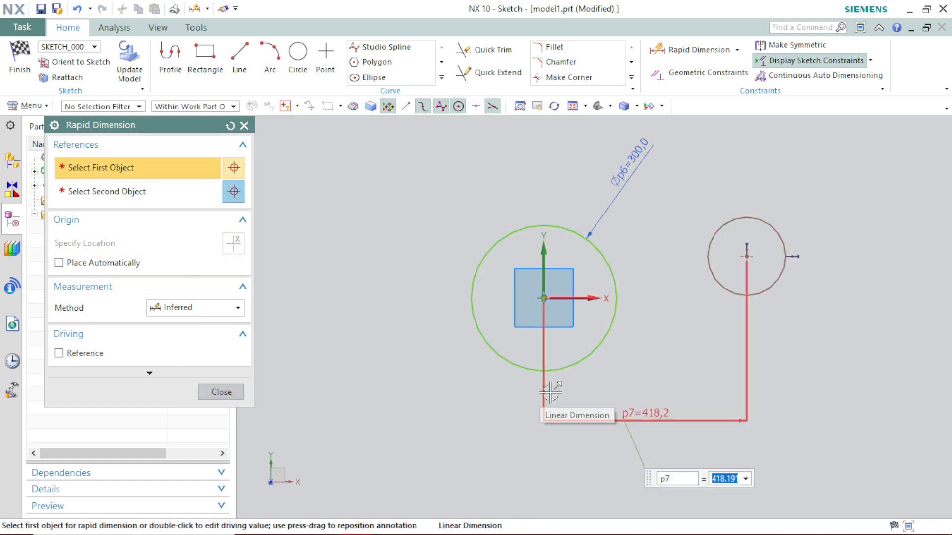
type("500")
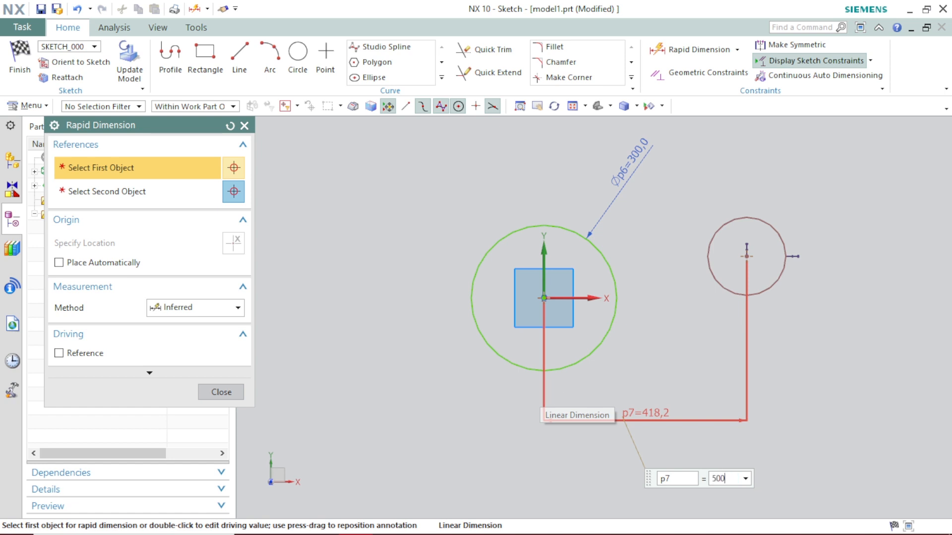
key("Return")
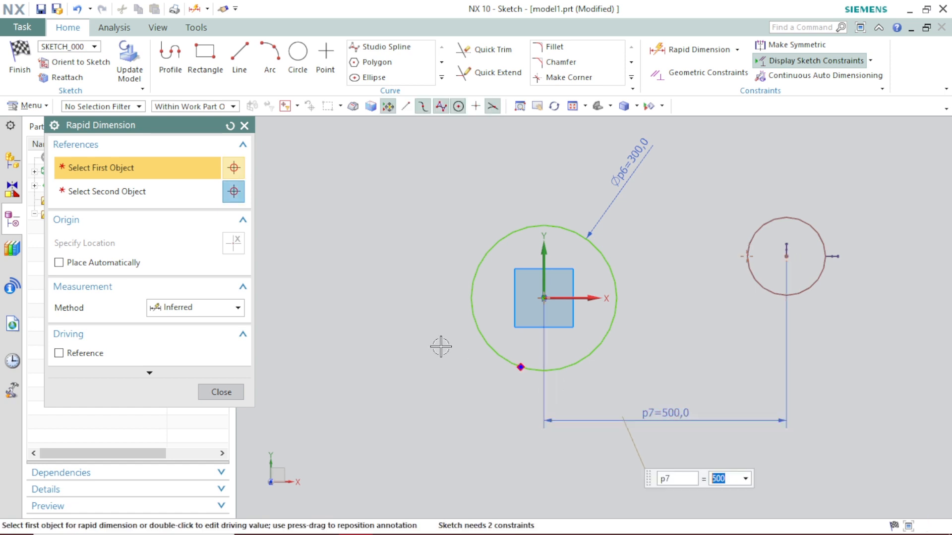
left_click(221, 392)
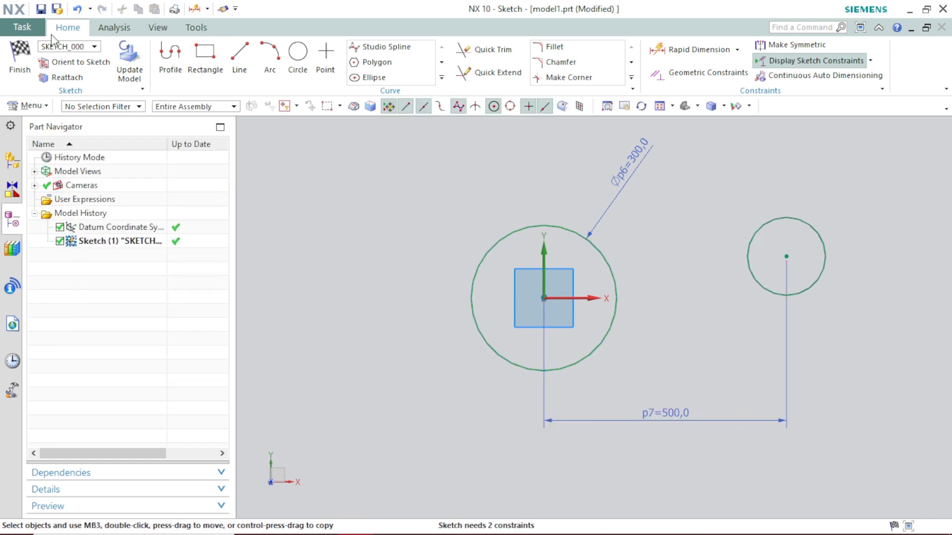
Dimension the vertical distance between the two circle centres with Rapid Dimension and set it to 100 mm.
left_click(684, 50)
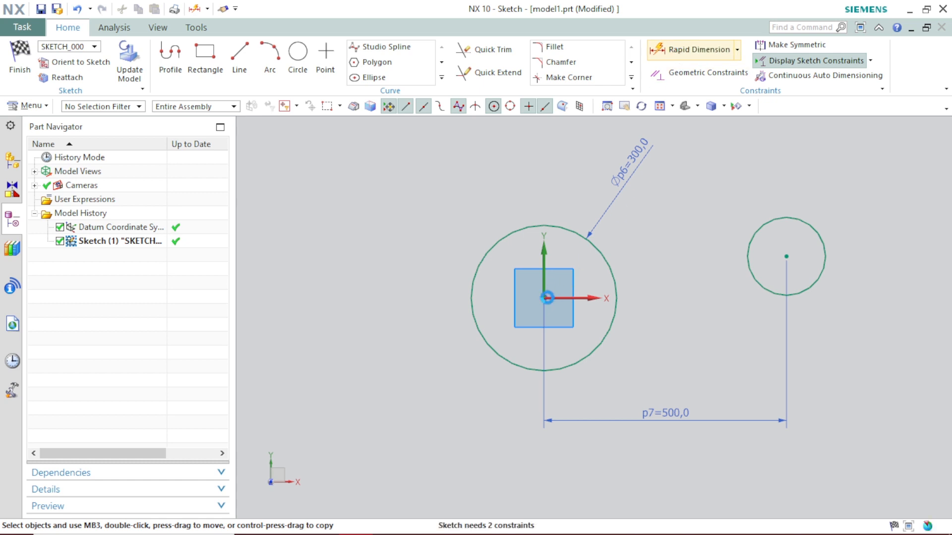
left_click(545, 298)
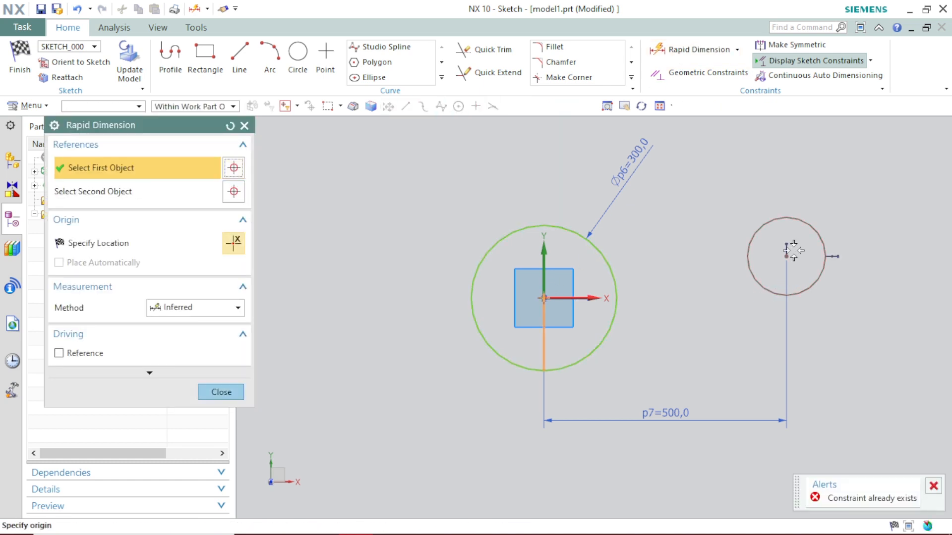
left_click(787, 255)
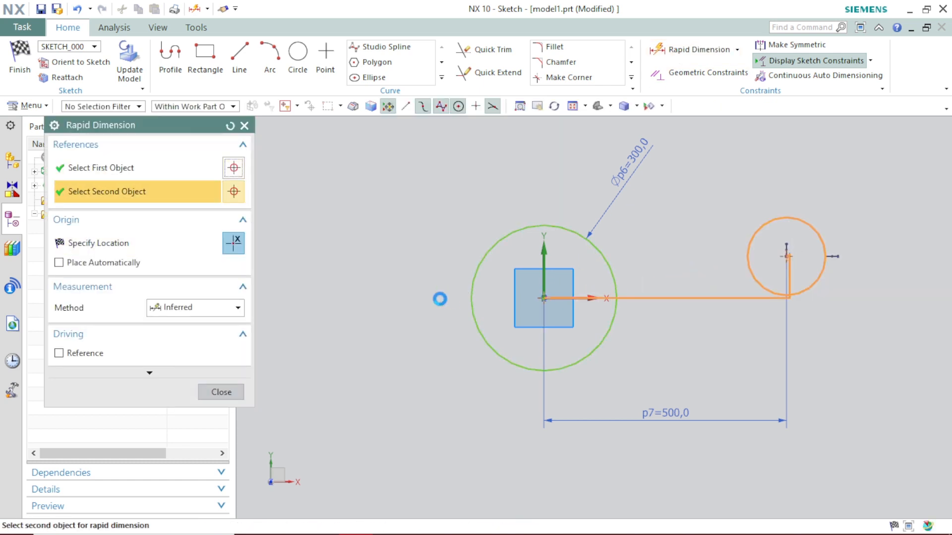
left_click(422, 299)
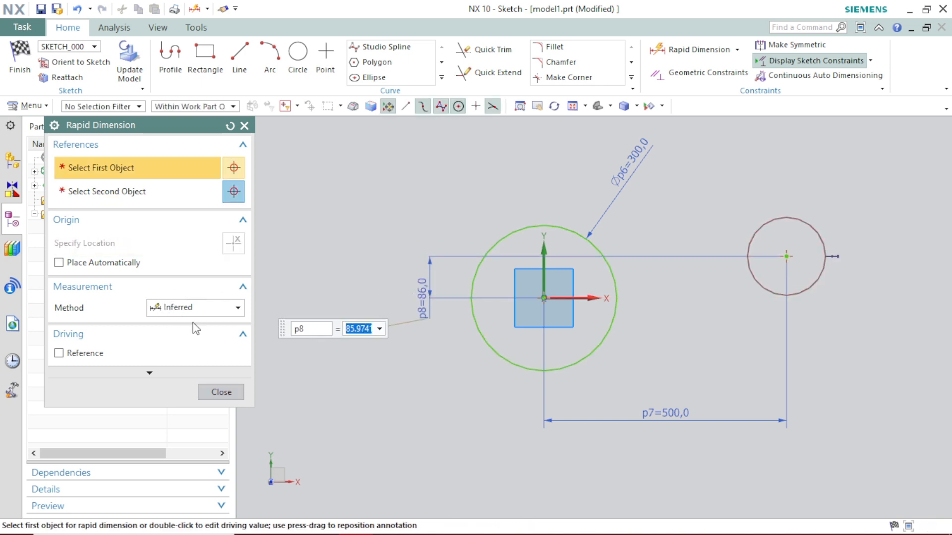
type("100")
key("Return")
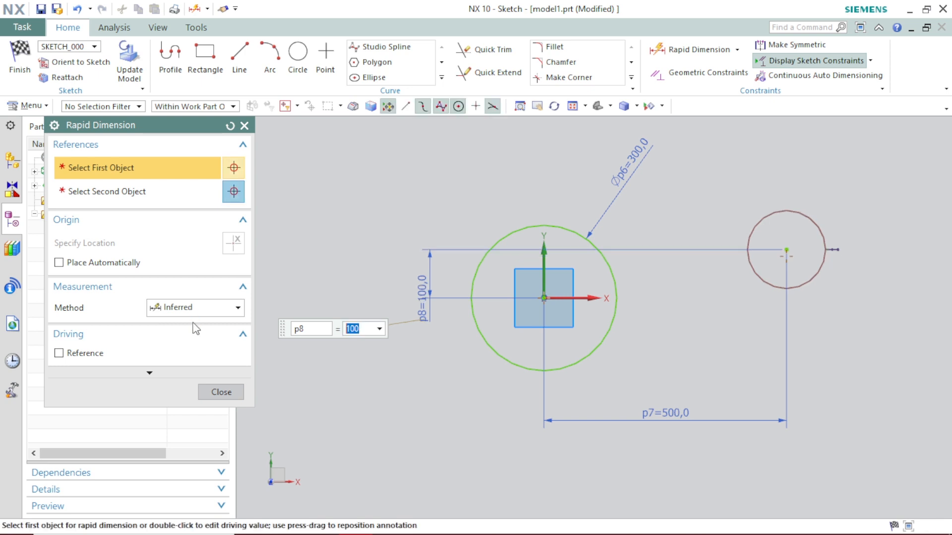
left_click(221, 391)
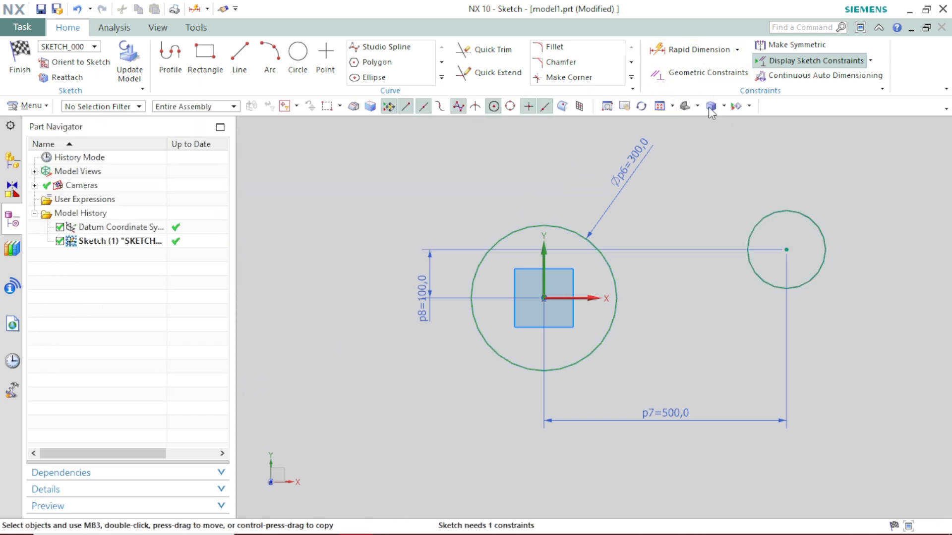
Apply an Equal Radius constraint from the smaller circle to the 300 mm circle at the origin.
left_click(704, 76)
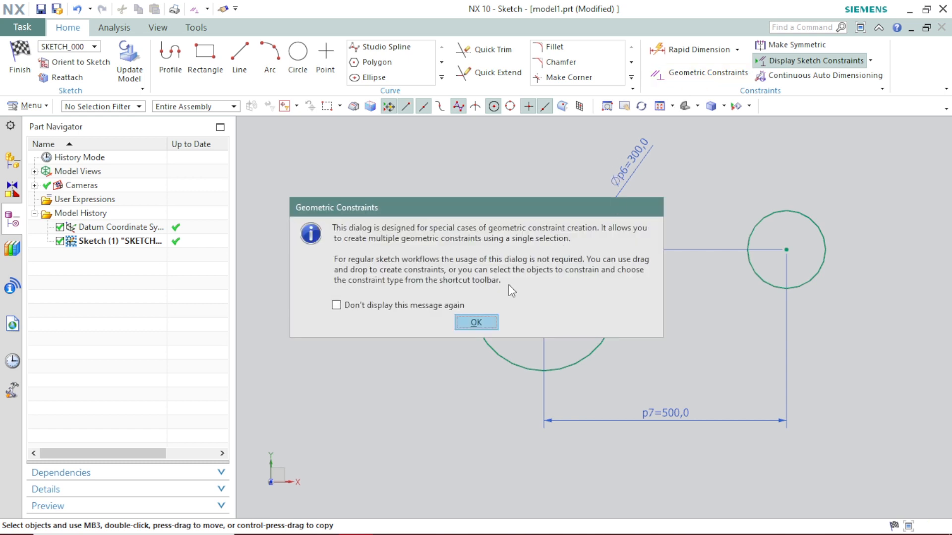
left_click(476, 323)
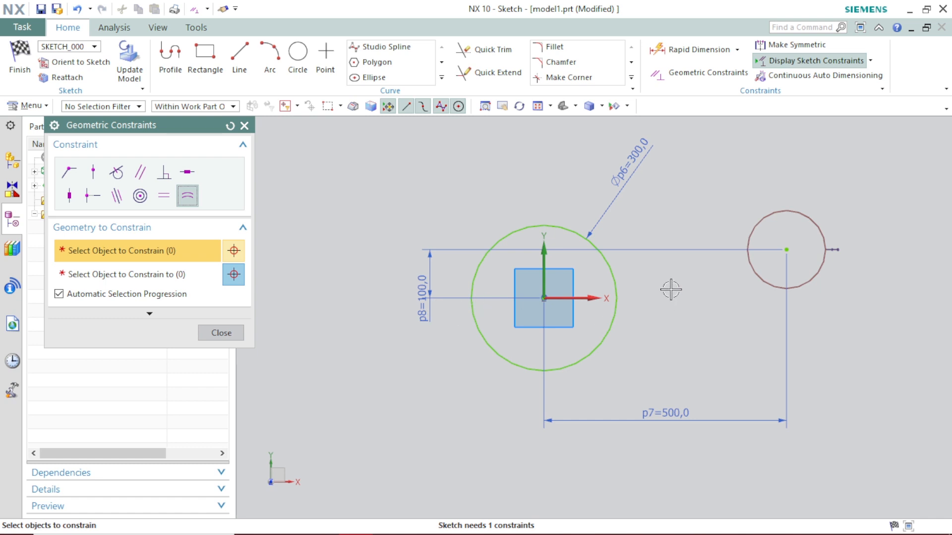
scroll(669, 280, "up", 2)
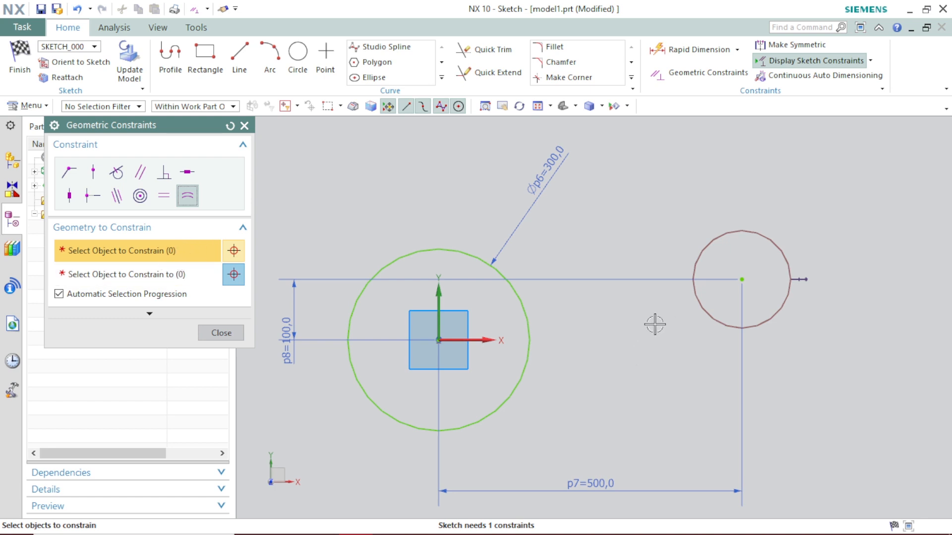
left_click(692, 297)
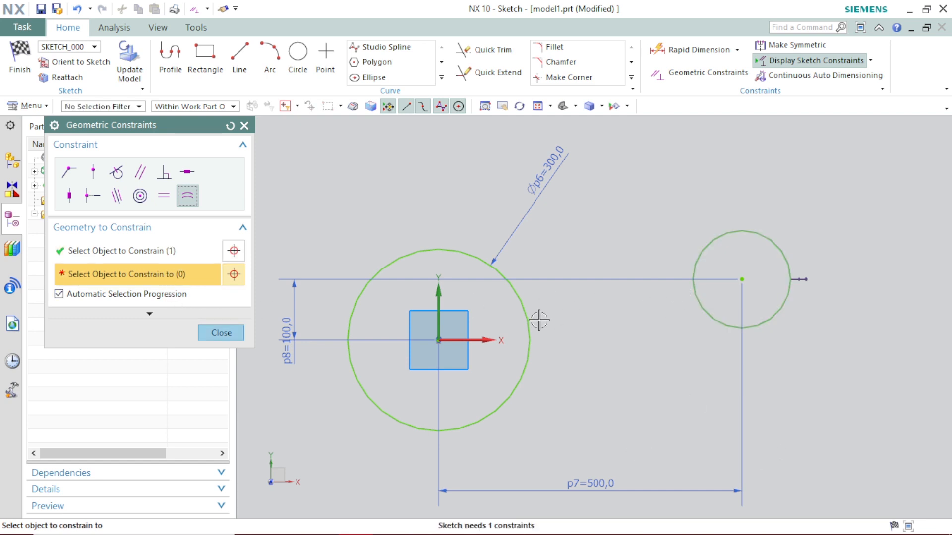
left_click(522, 309)
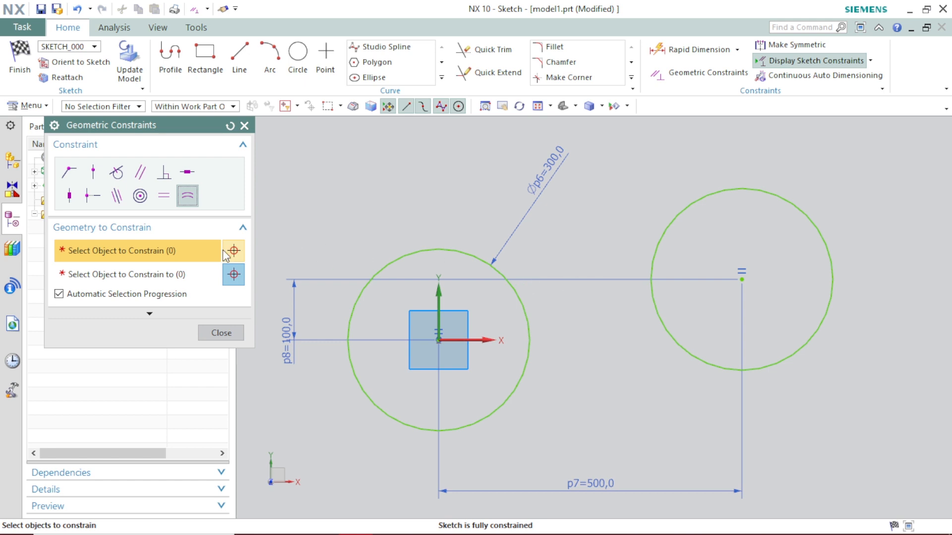
Undo the Equal Radius constraint and leave Geometric Constraints without constraining anything.
key("ctrl+z")
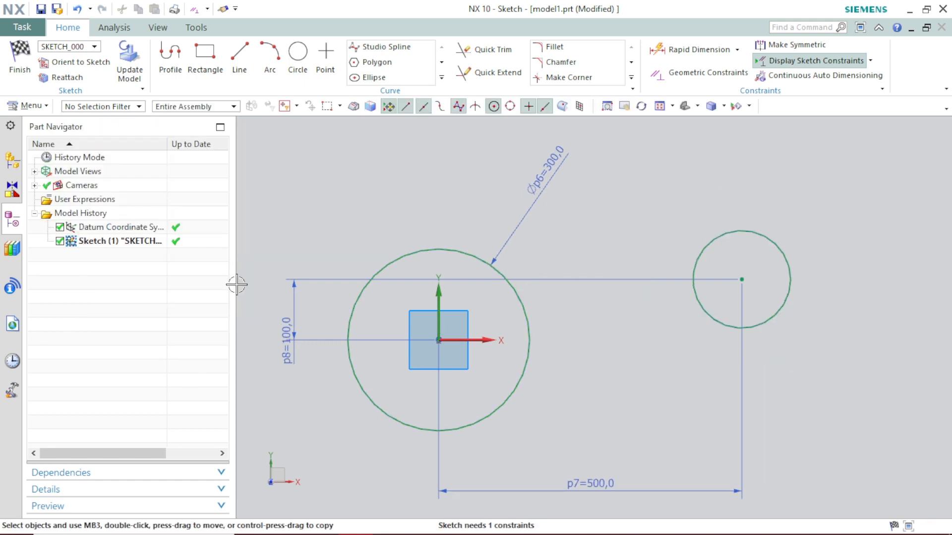
left_click(693, 78)
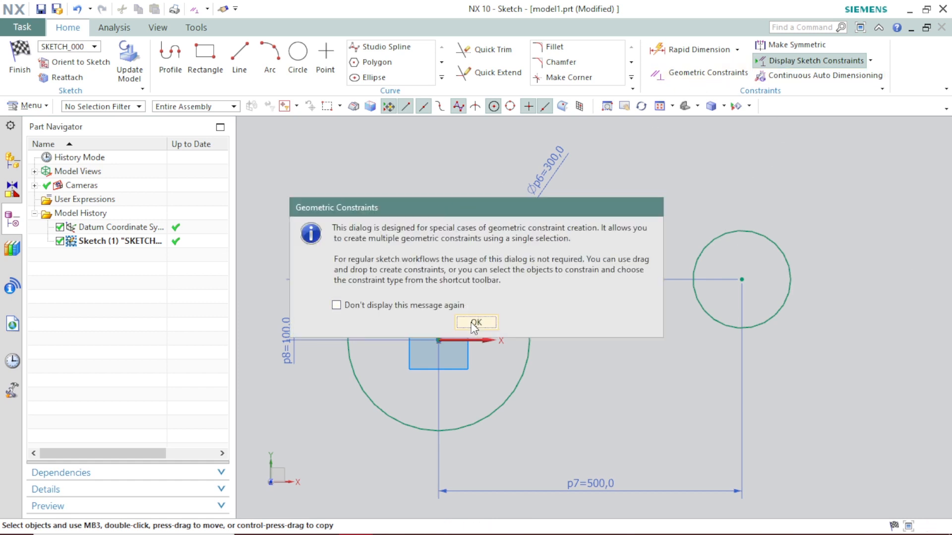
left_click(476, 322)
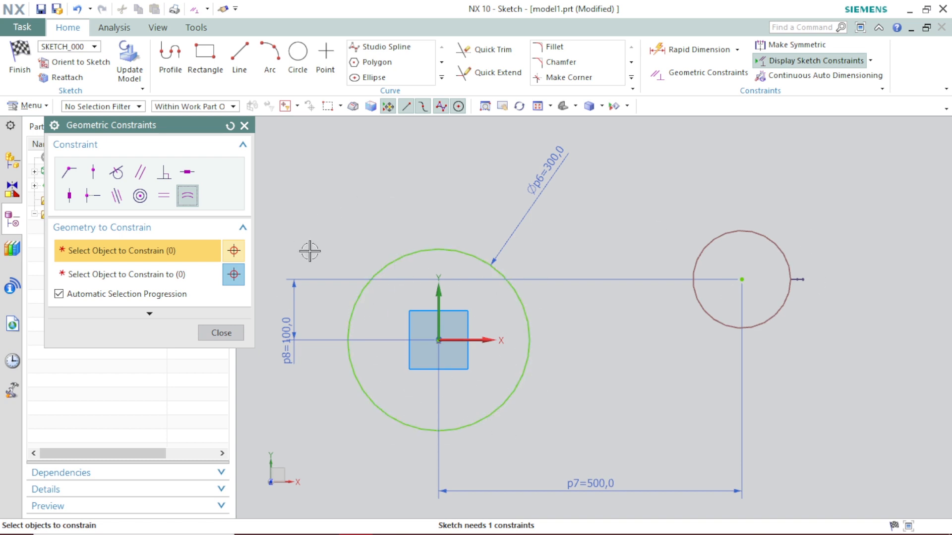
left_click(244, 125)
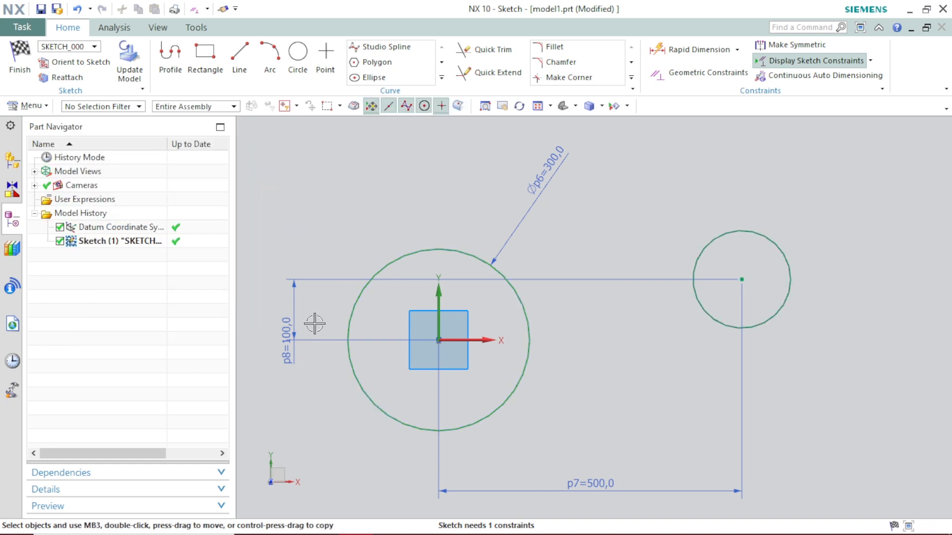
Delete the 300 mm diameter dimension of the circle at the origin, keeping both distance dimensions.
left_click(293, 312)
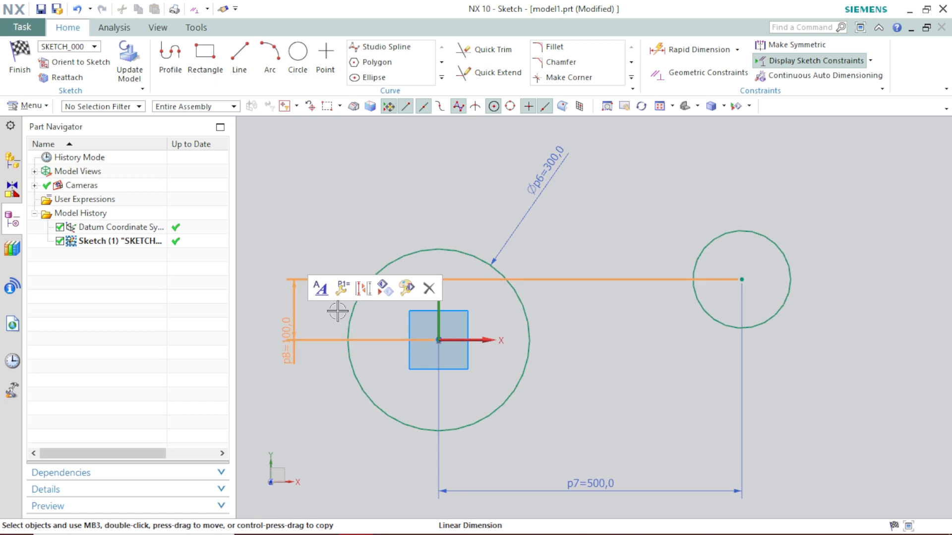
left_click(543, 171)
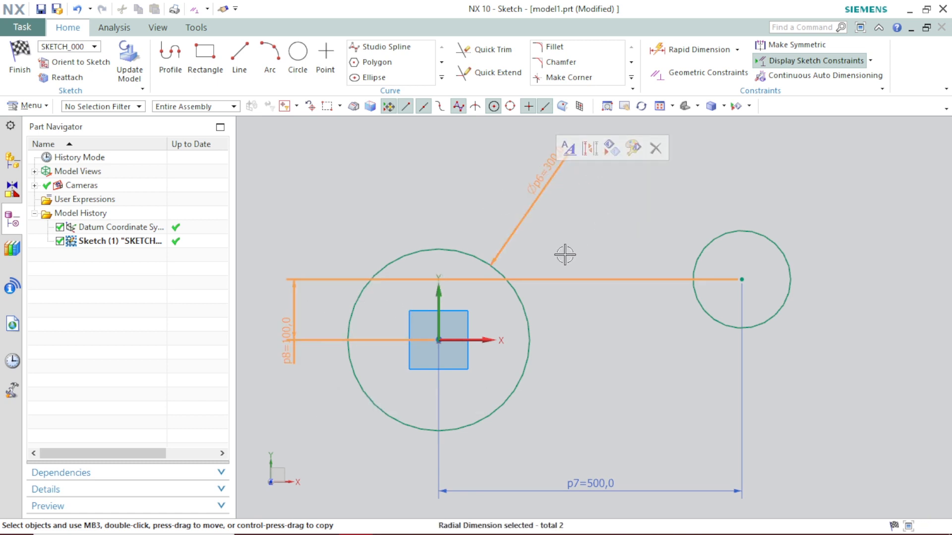
left_click(567, 280, "shift")
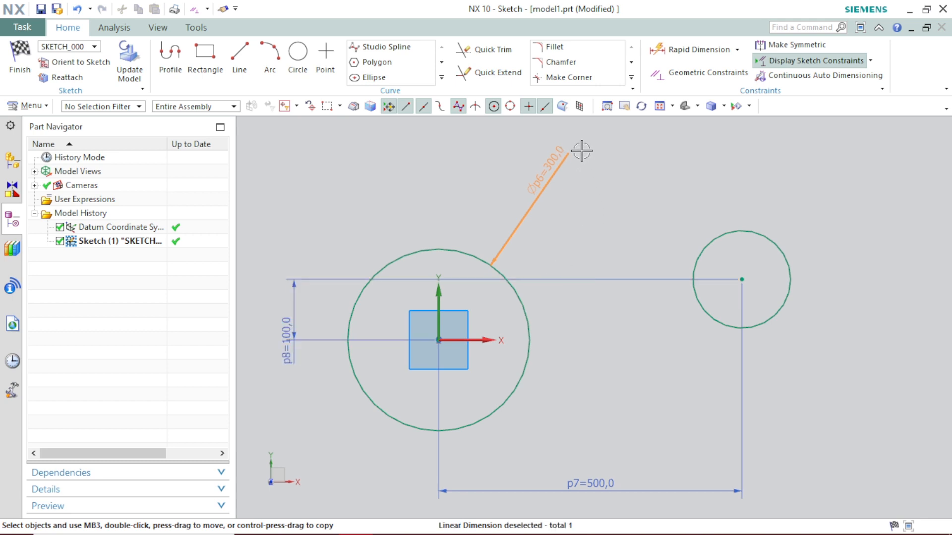
left_click(554, 162)
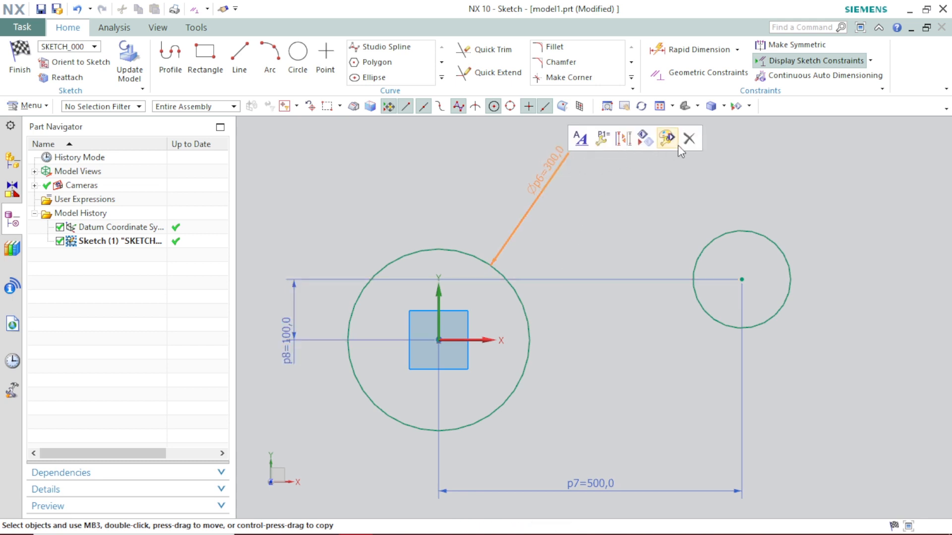
left_click(688, 140)
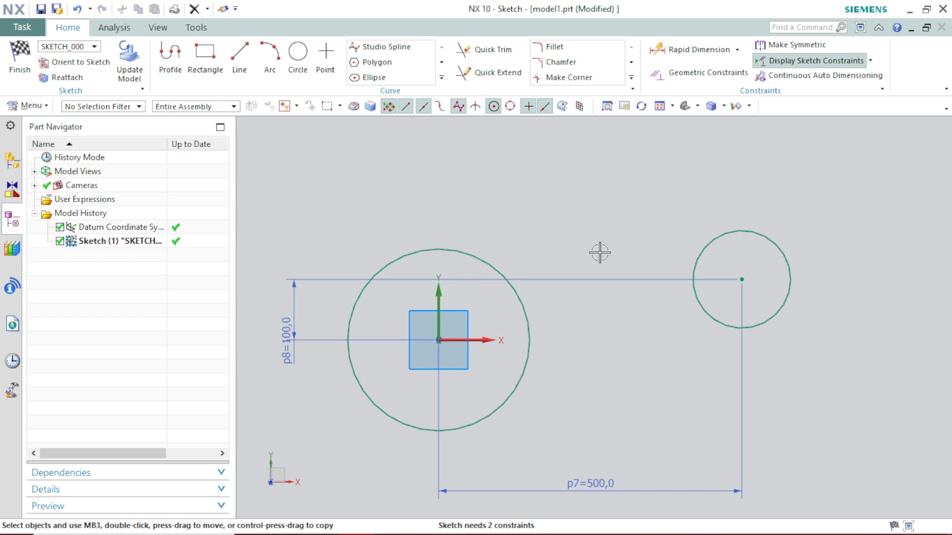
Constrain the smaller undimensioned circle and the circle at the origin to Equal Radius, then leave Geometric Constraints.
left_click(712, 73)
left_click(477, 323)
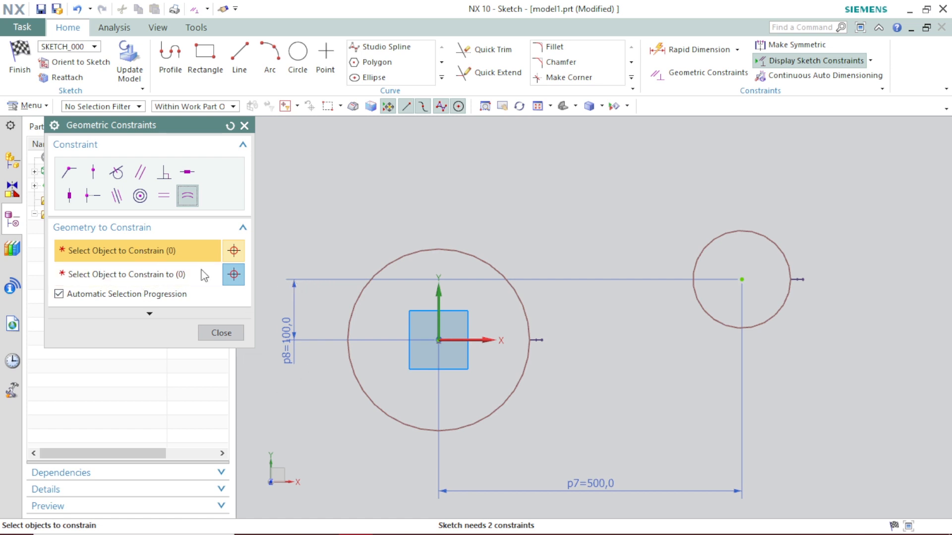
left_click(723, 327)
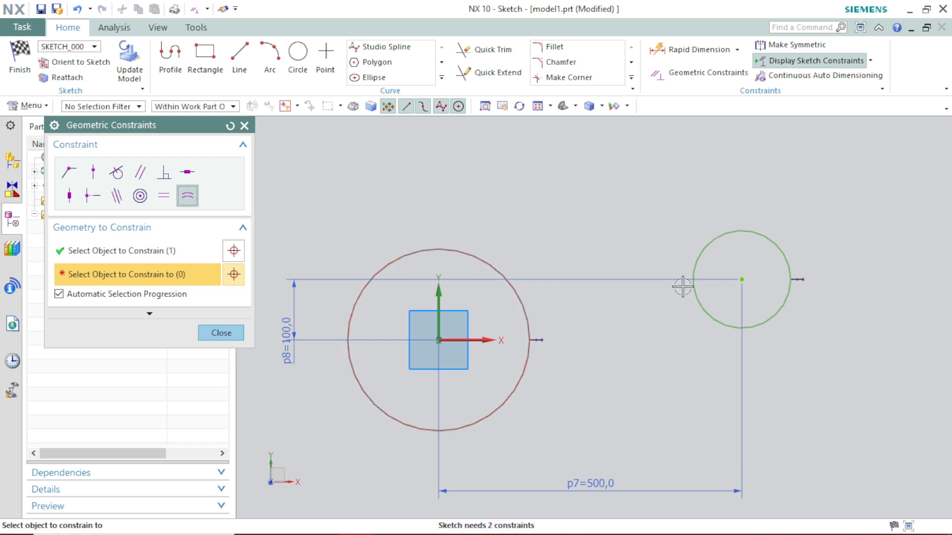
left_click(498, 265)
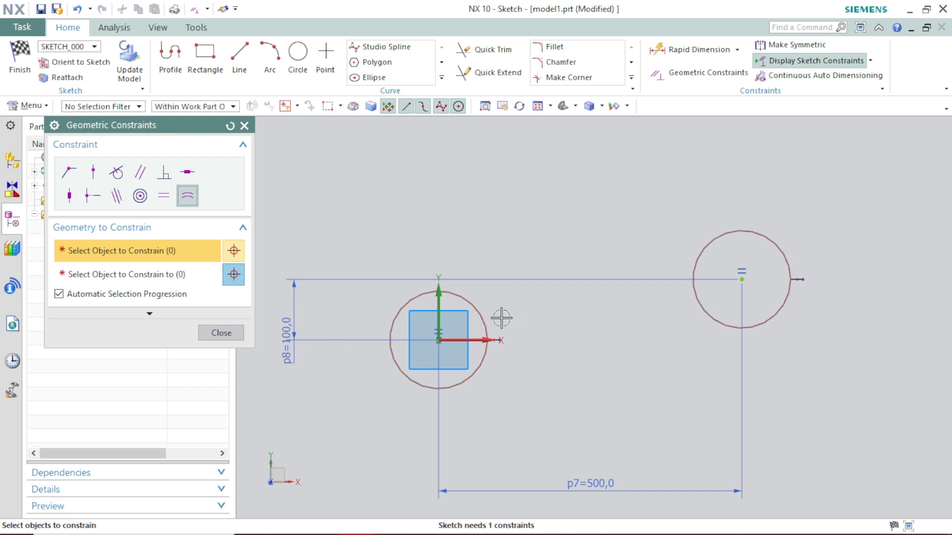
left_click(220, 333)
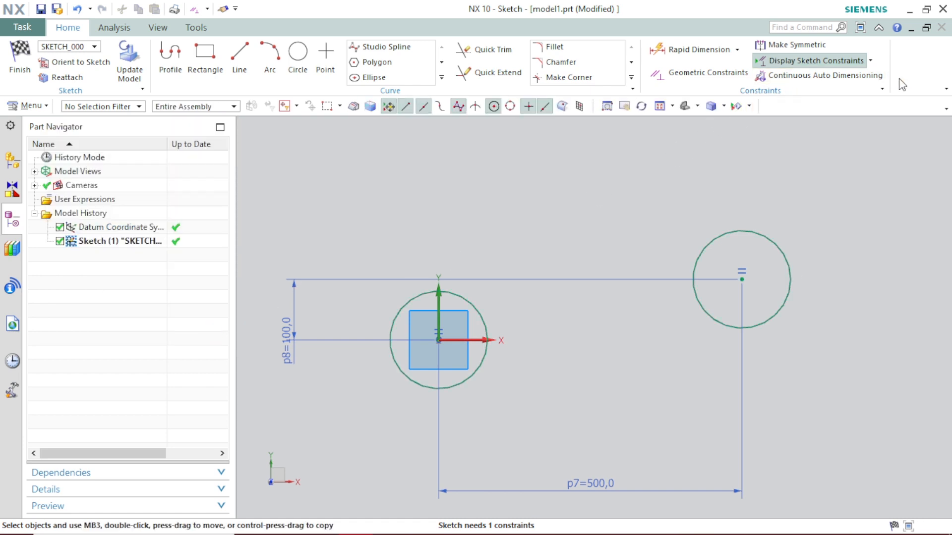
Add Create Inferred Constraints, Inferred Constraints and Dimensions, Alternate Solution, Convert To/From Reference and Animate Dimension to the Constraints group.
left_click(882, 89)
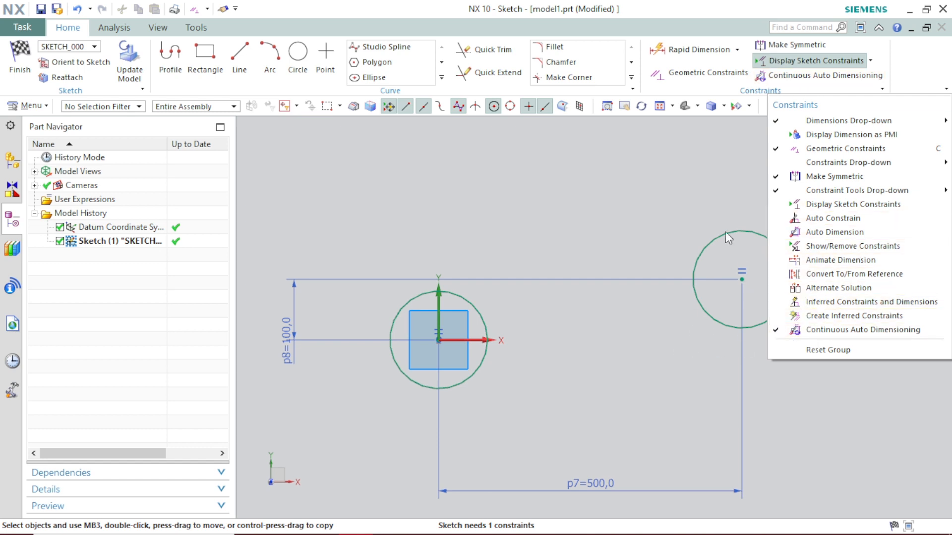
scroll(633, 293, "up", 3)
scroll(633, 293, "down", 7)
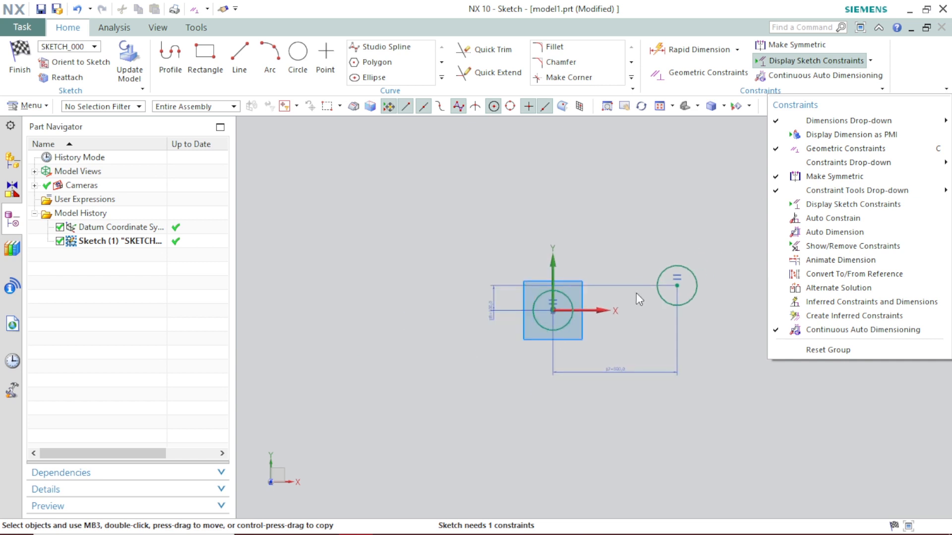
scroll(723, 292, "up", 3)
scroll(724, 293, "up", 2)
scroll(638, 206, "up", 3)
scroll(630, 302, "down", 2)
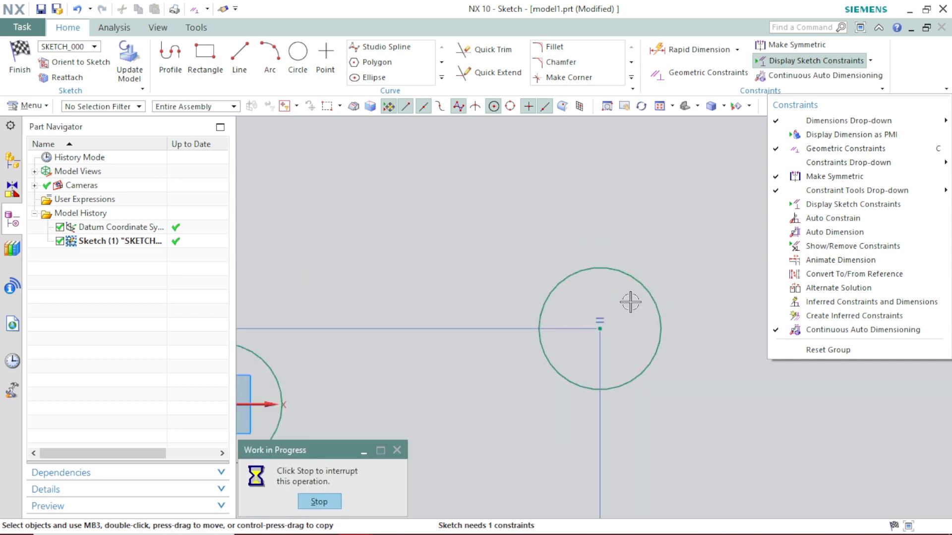
left_click(787, 320)
left_click(779, 303)
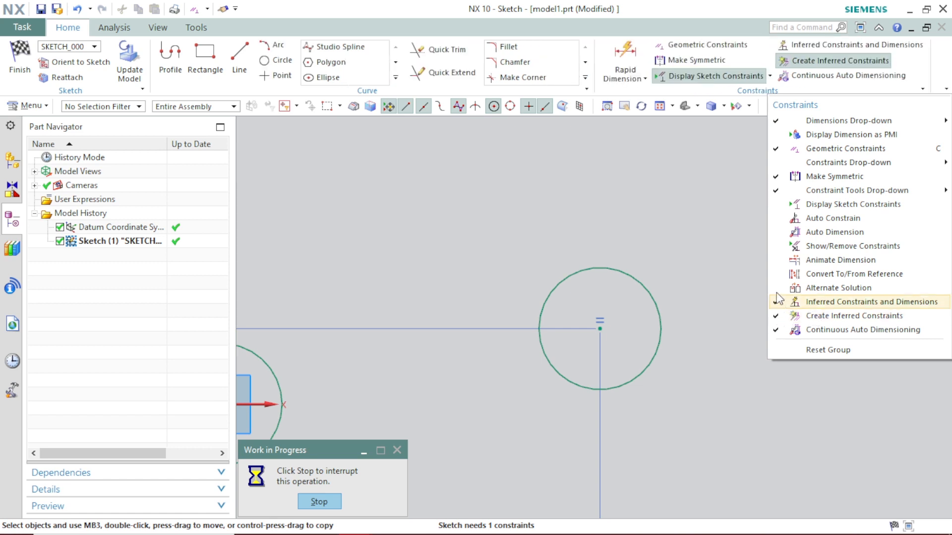
left_click(776, 288)
left_click(773, 274)
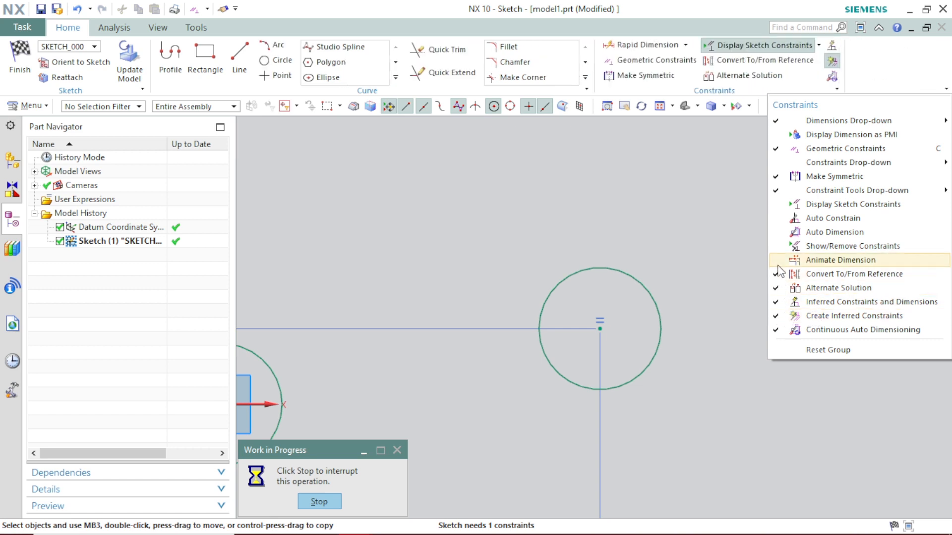
left_click(779, 260)
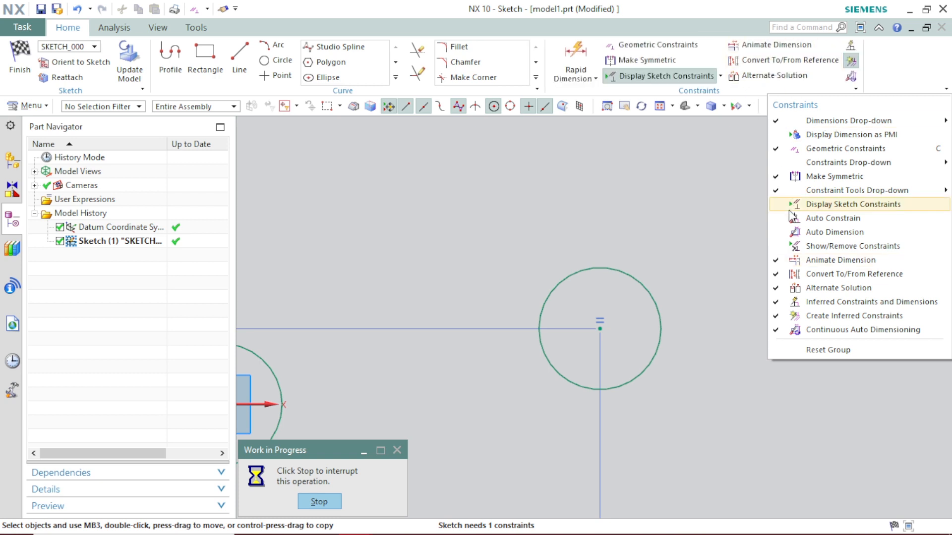
Add Show/Remove Constraints, Auto Dimension, Auto Constrain and Display Sketch Constraints to the Constraints group, then finish customizing it.
left_click(779, 245)
left_click(777, 232)
left_click(777, 218)
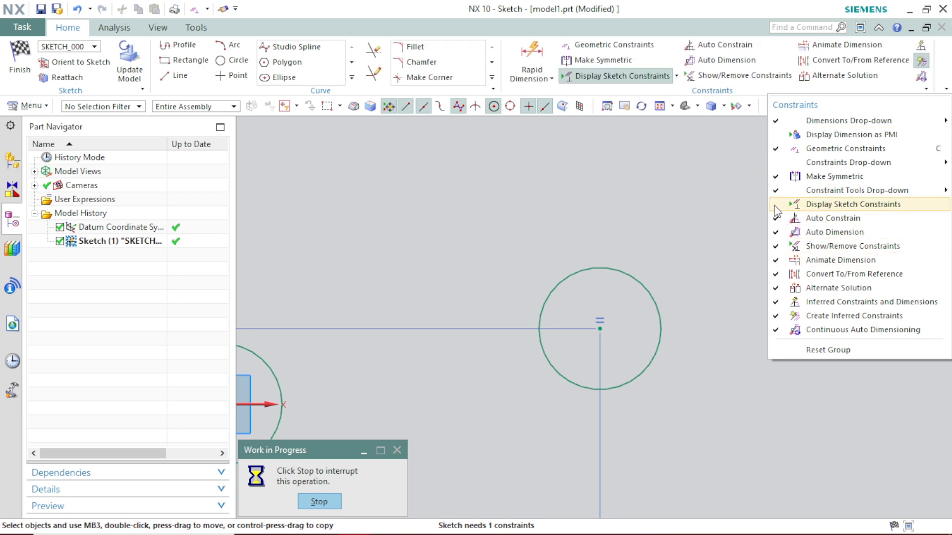
left_click(778, 205)
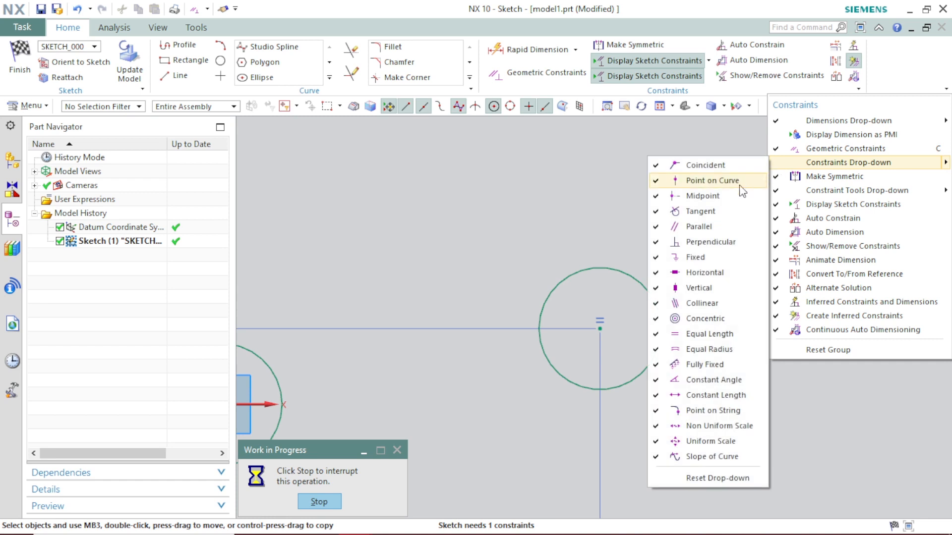
left_click(634, 151)
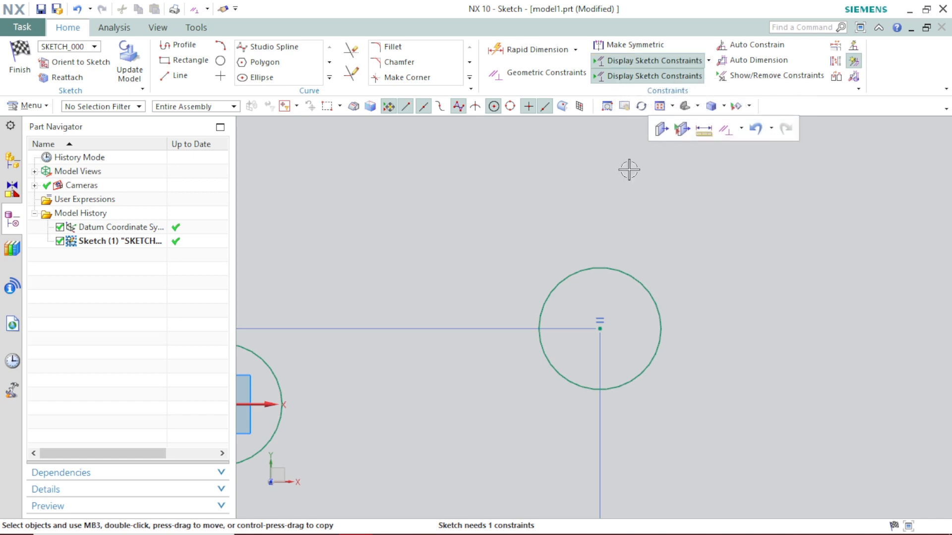
Toggle Display Sketch Constraints off and on twice, ending with the constraint symbols shown.
scroll(671, 221, "down", 1)
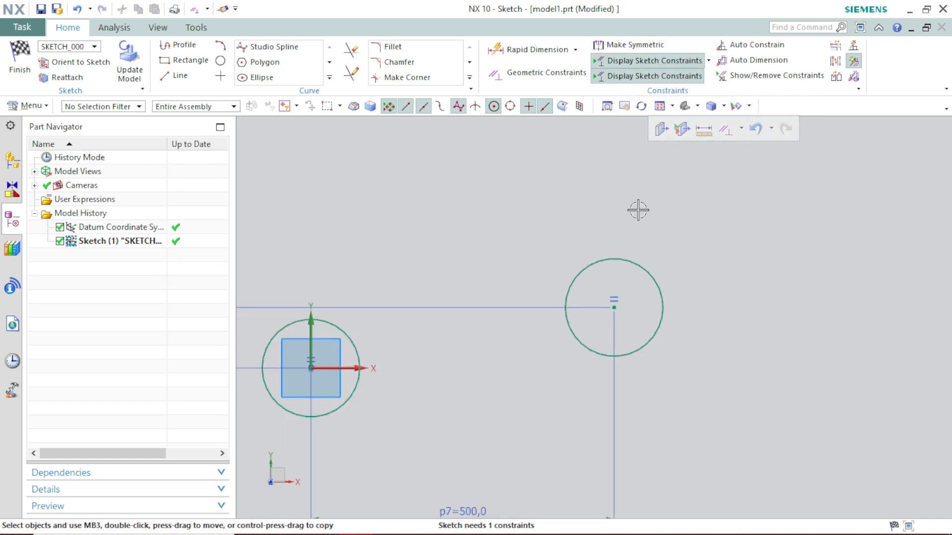
scroll(617, 314, "down", 2)
scroll(617, 313, "up", 4)
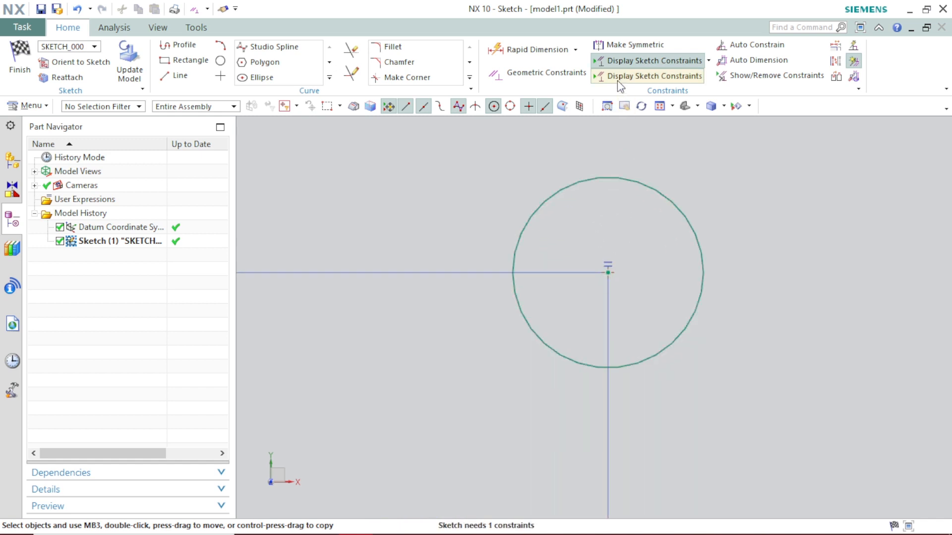
left_click(612, 61)
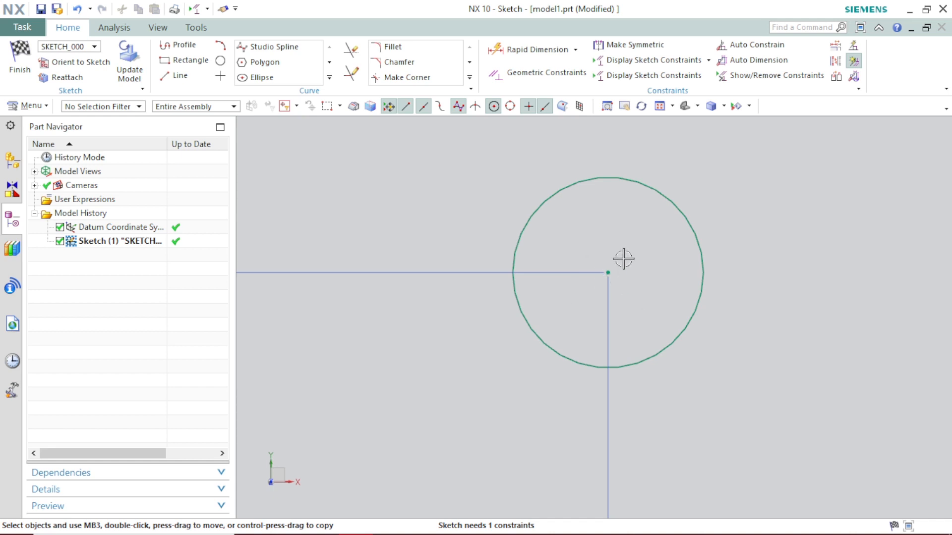
left_click(627, 65)
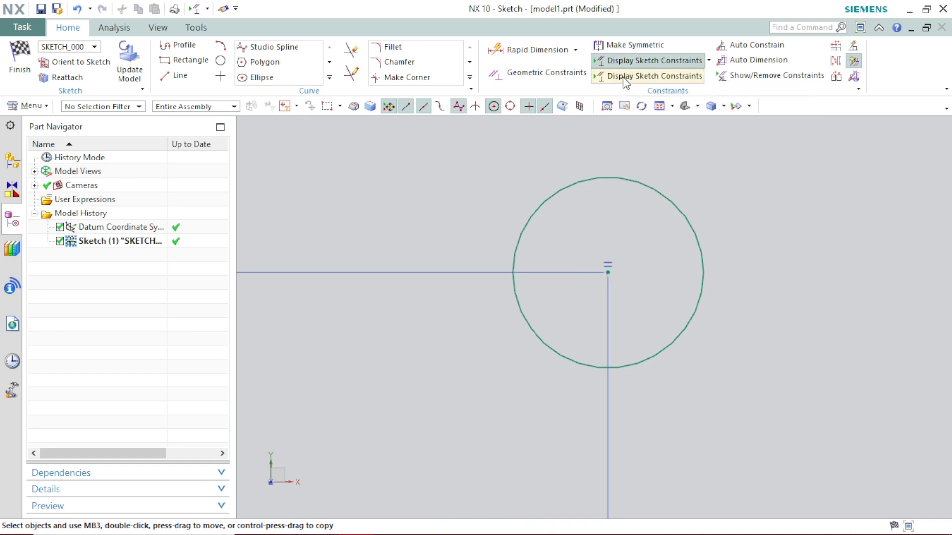
left_click(624, 77)
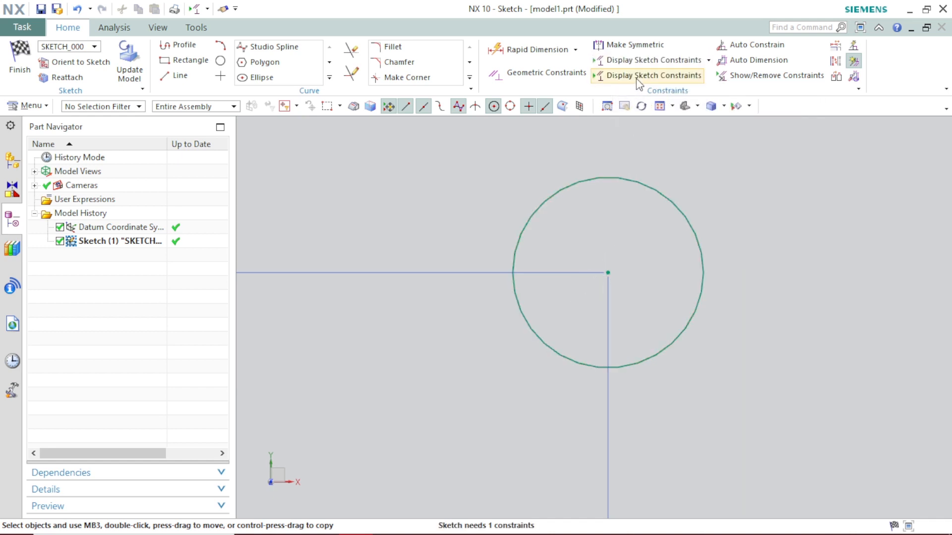
left_click(636, 79)
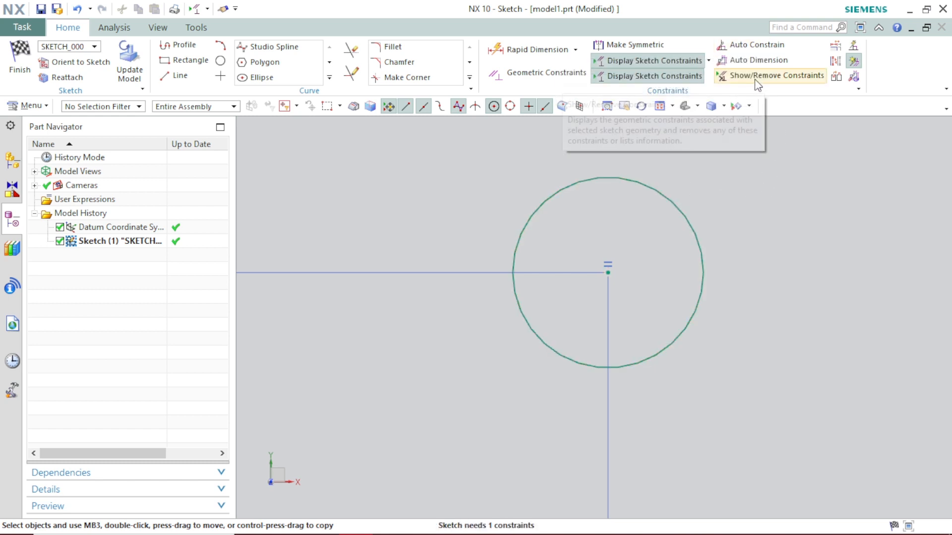
Remove all listed constraints in the active sketch with Show/Remove Constraints, then leave the command.
left_click(754, 78)
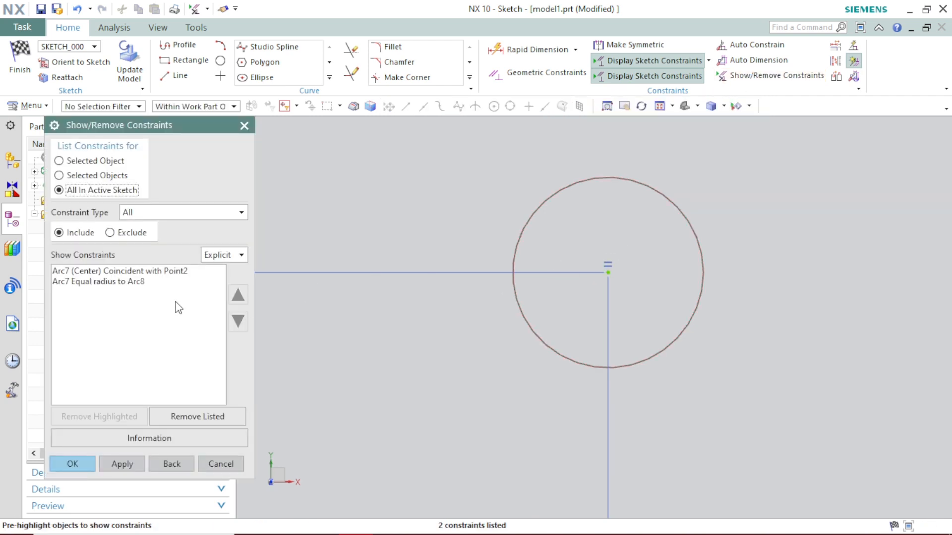
left_click(129, 283)
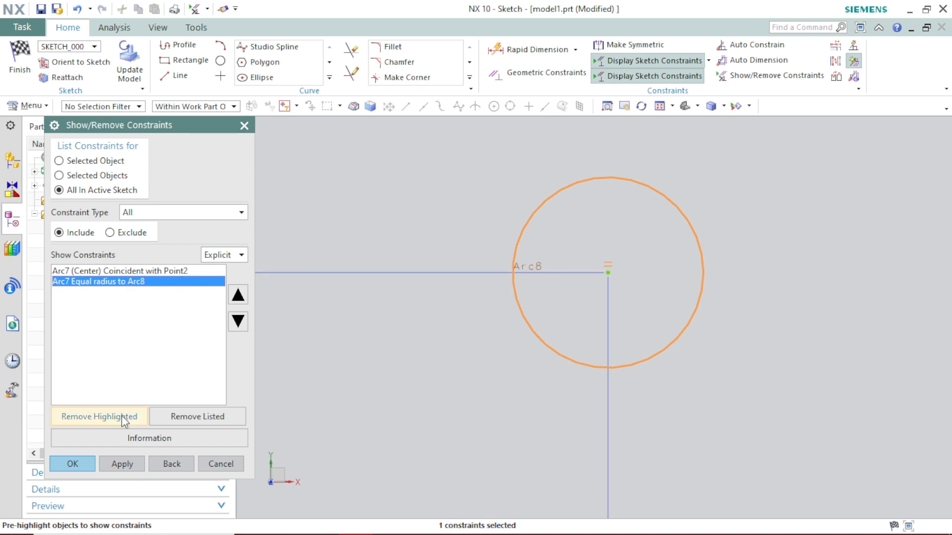
left_click(189, 415)
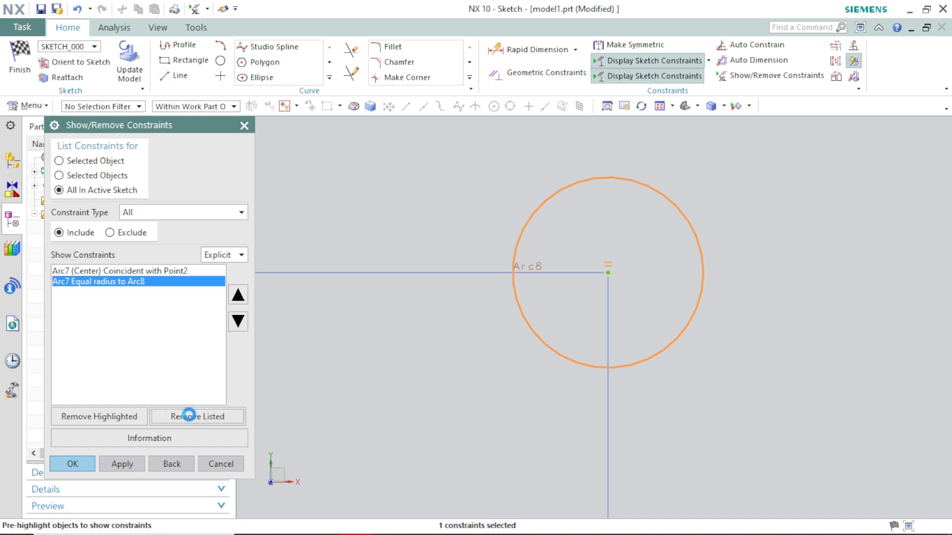
left_click(108, 467)
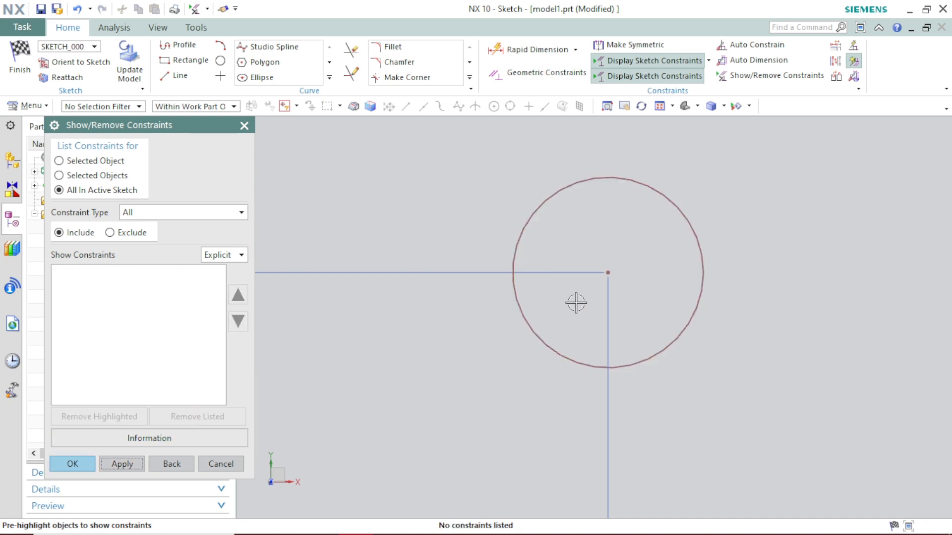
scroll(575, 301, "down", 4)
scroll(573, 302, "up", 2)
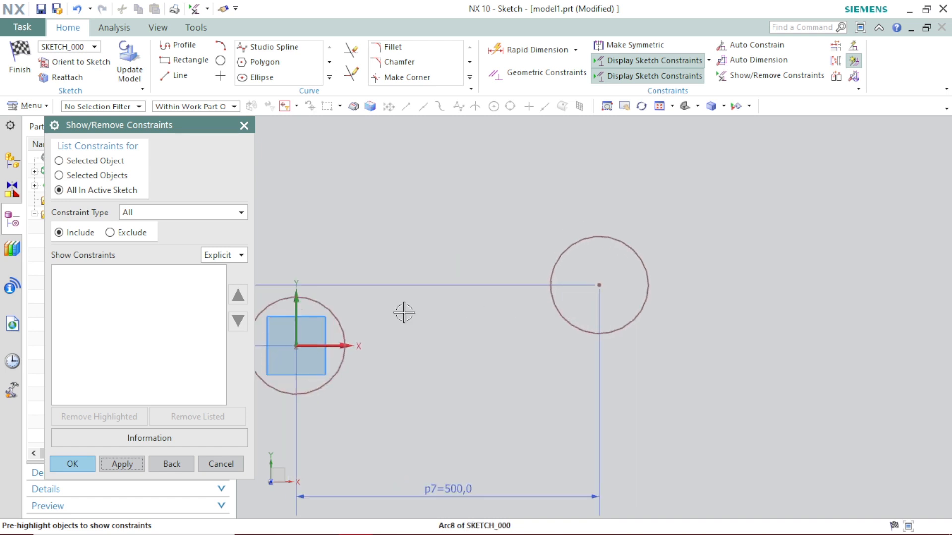
left_click(245, 126)
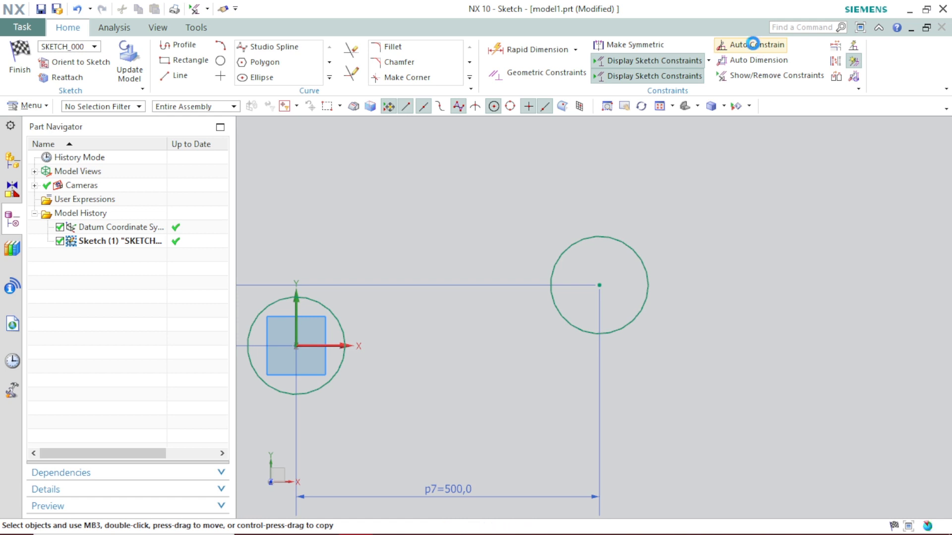
Try Auto Constrain on both circles with only Horizontal, Vertical, Tangent, Parallel and Perpendicular enabled.
left_click(753, 45)
scroll(565, 324, "up", 4)
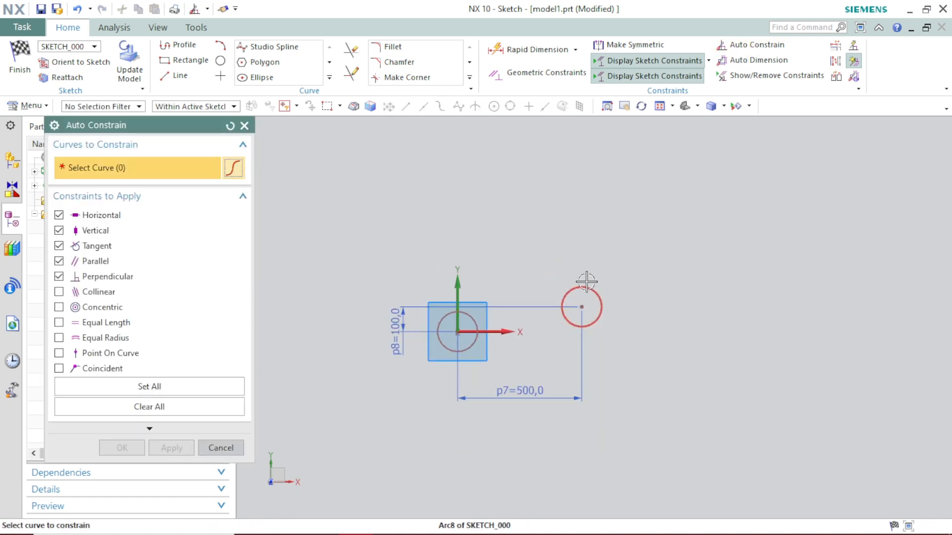
left_click(585, 282)
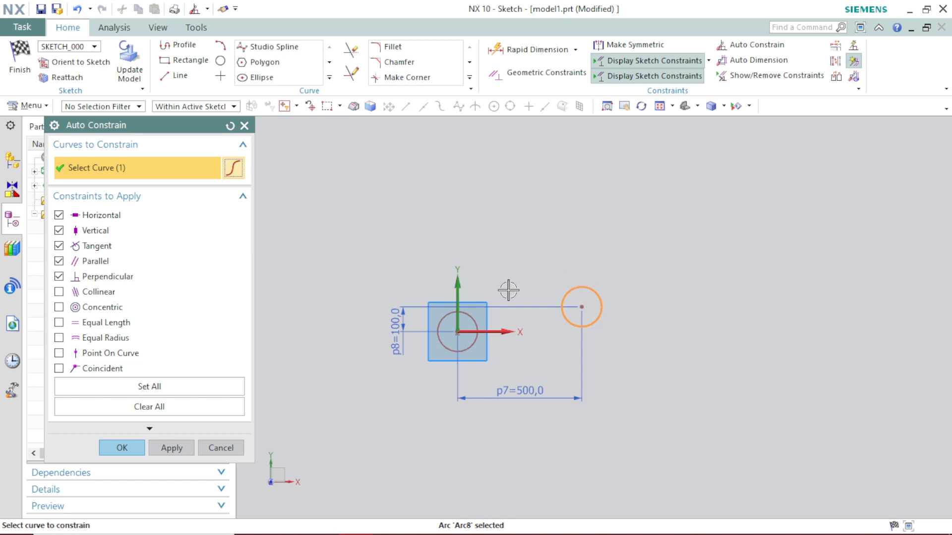
left_click(448, 346)
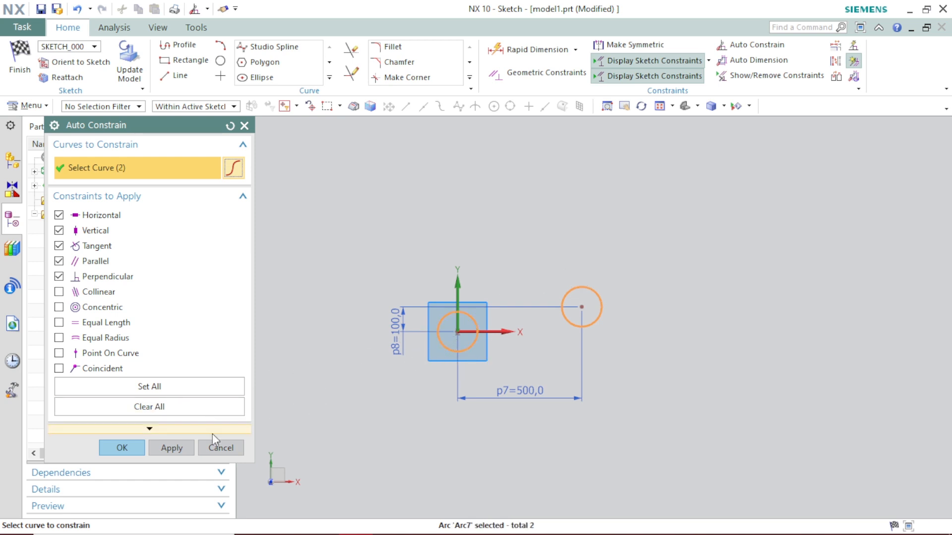
left_click(123, 448)
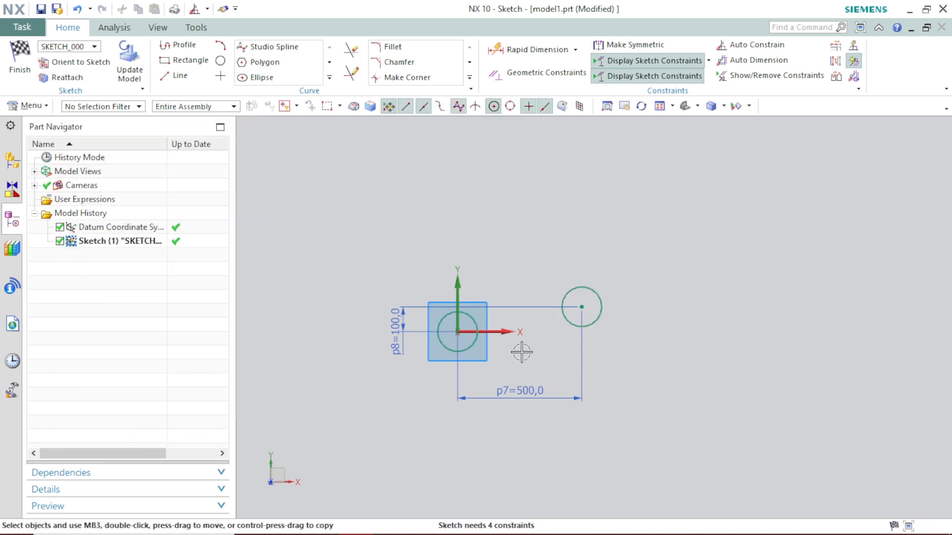
scroll(551, 339, "up", 5)
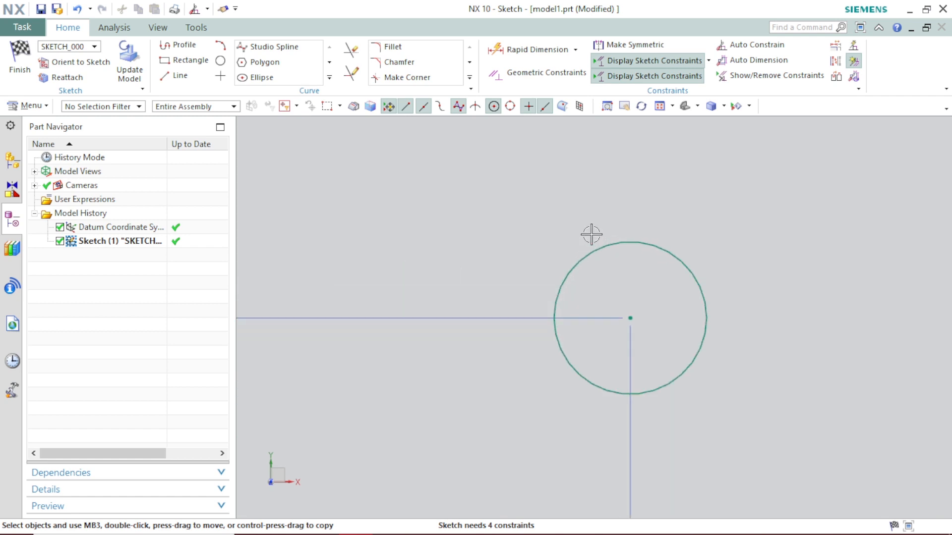
Auto-constrain both circles with Equal Radius enabled in addition to the default constraint types.
left_click(767, 45)
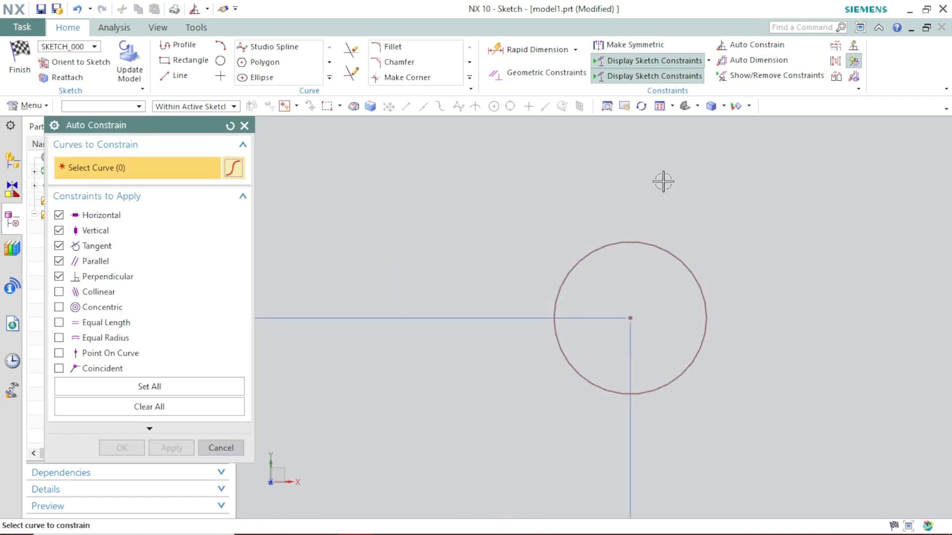
left_click(629, 252)
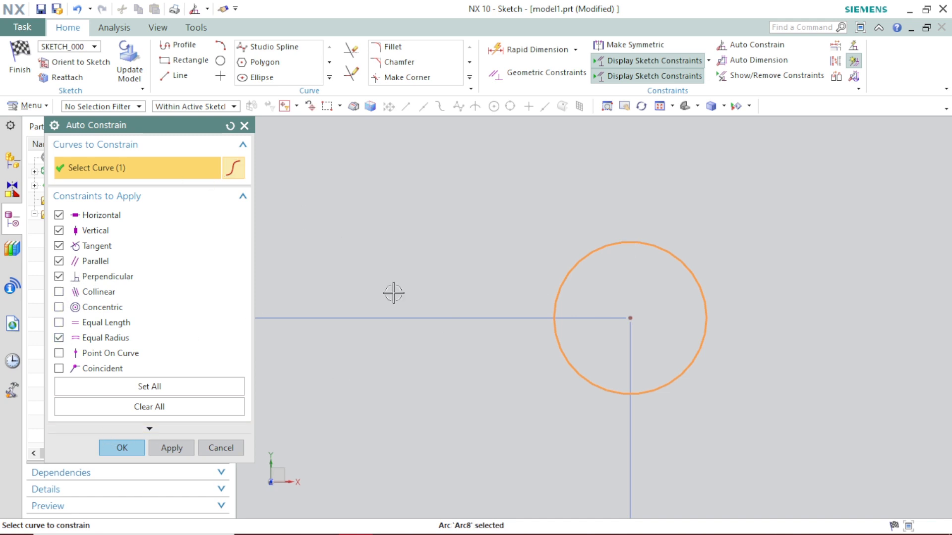
scroll(699, 290, "down", 5)
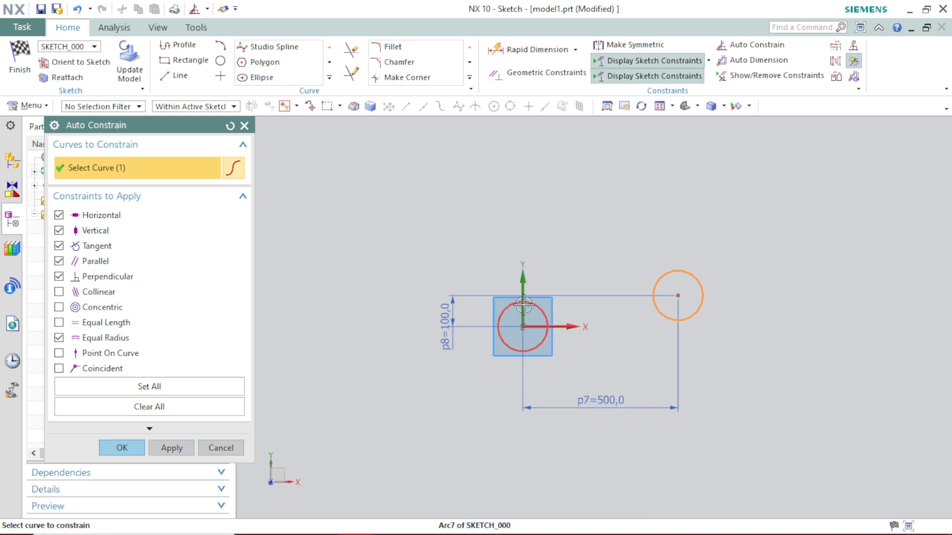
left_click(524, 305)
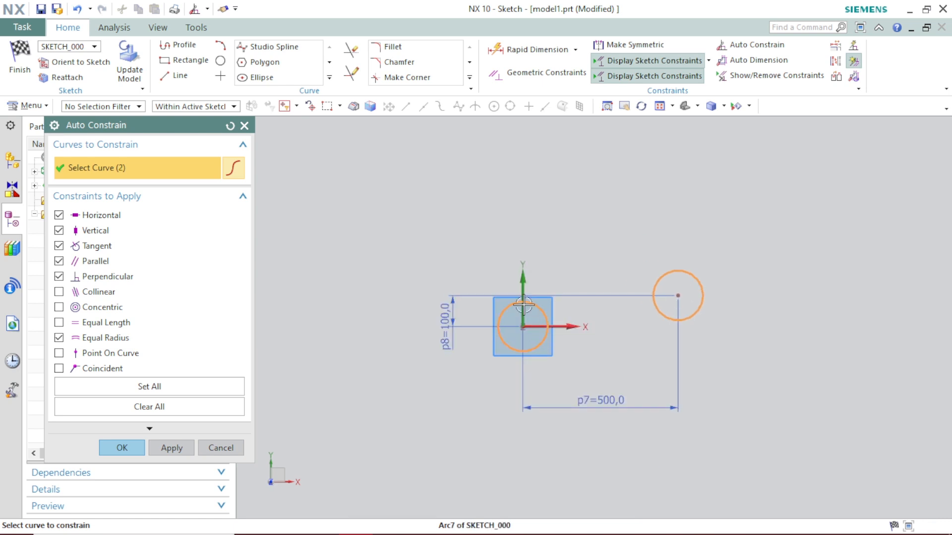
left_click(122, 448)
scroll(569, 329, "up", 5)
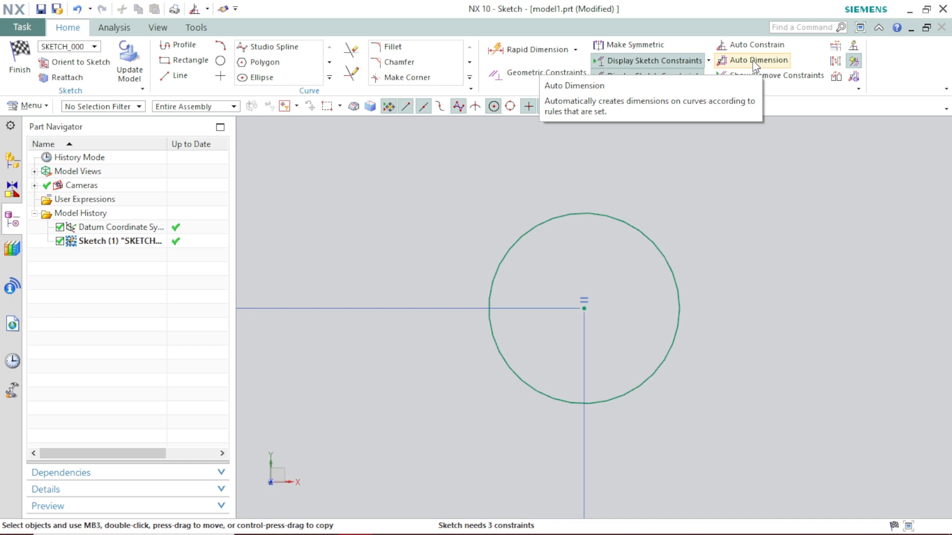
Auto-dimension the circle away from the origin using the default auto dimensioning rules, then leave the command.
scroll(753, 60, "down", 2)
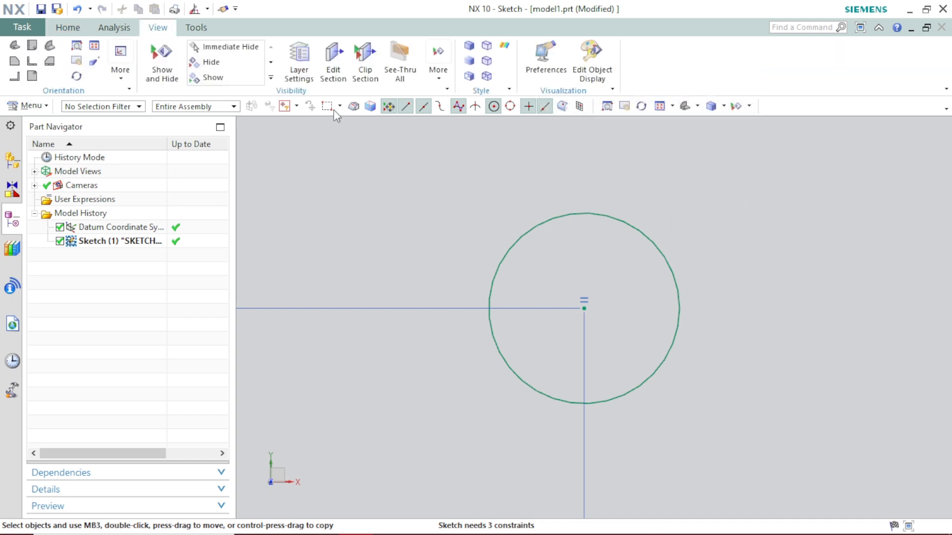
scroll(452, 94, "up", 1)
scroll(560, 287, "up", 2)
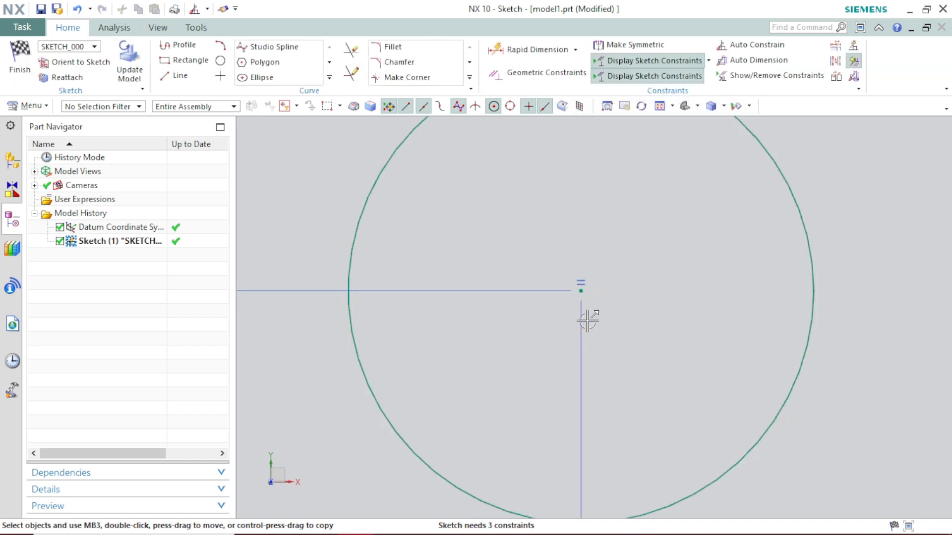
scroll(617, 307, "down", 4)
scroll(617, 306, "down", 4)
scroll(570, 323, "up", 3)
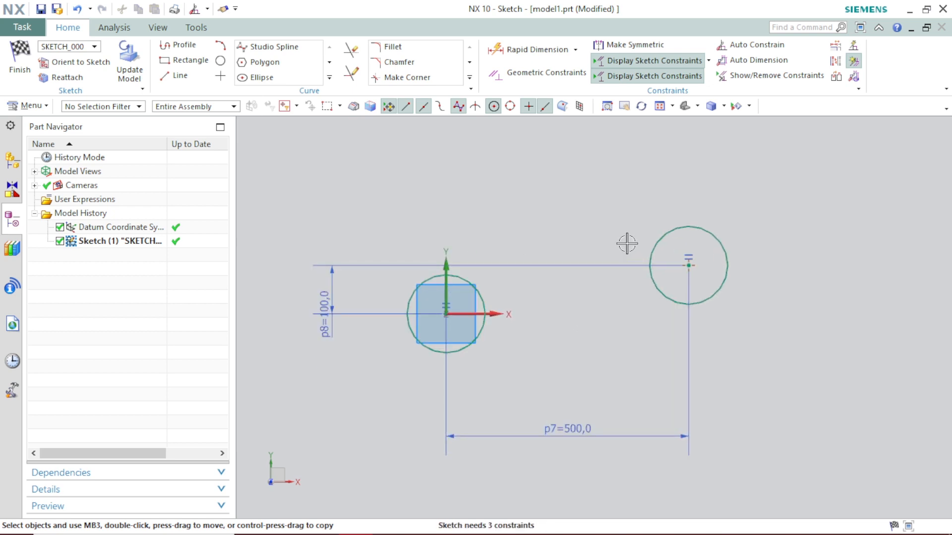
left_click(743, 62)
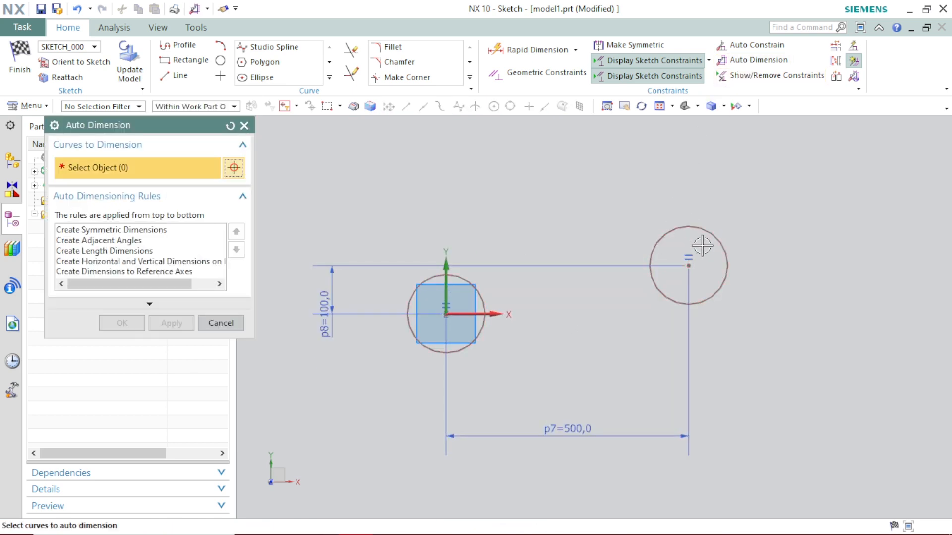
left_click(700, 228)
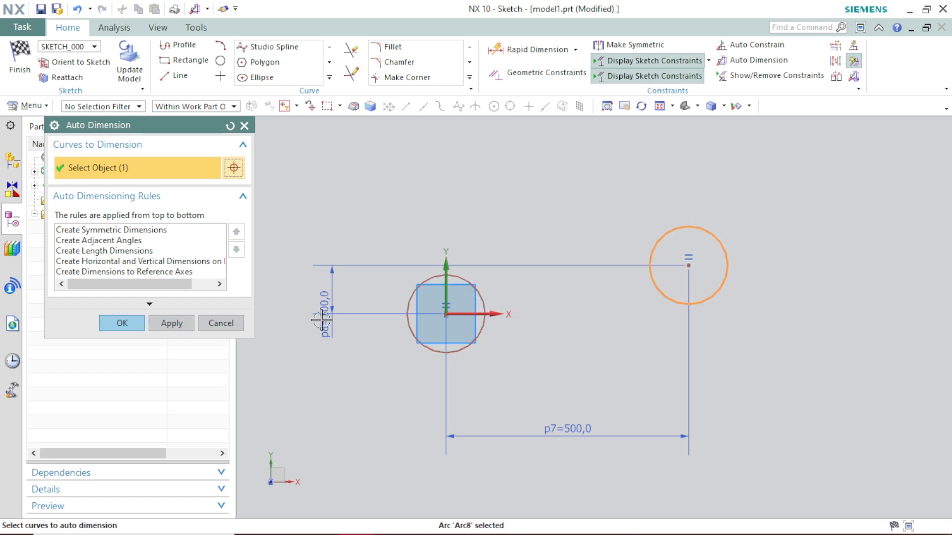
left_click(153, 326)
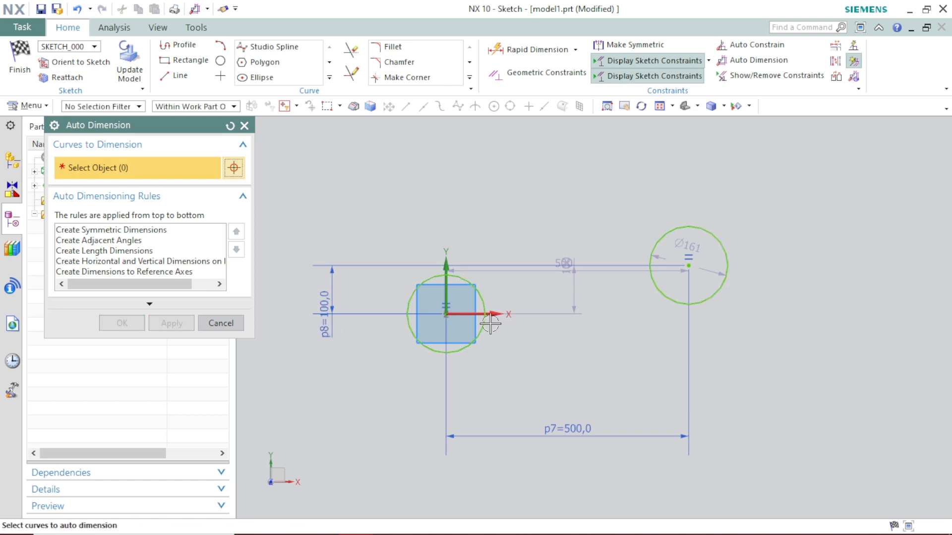
scroll(689, 271, "up", 5)
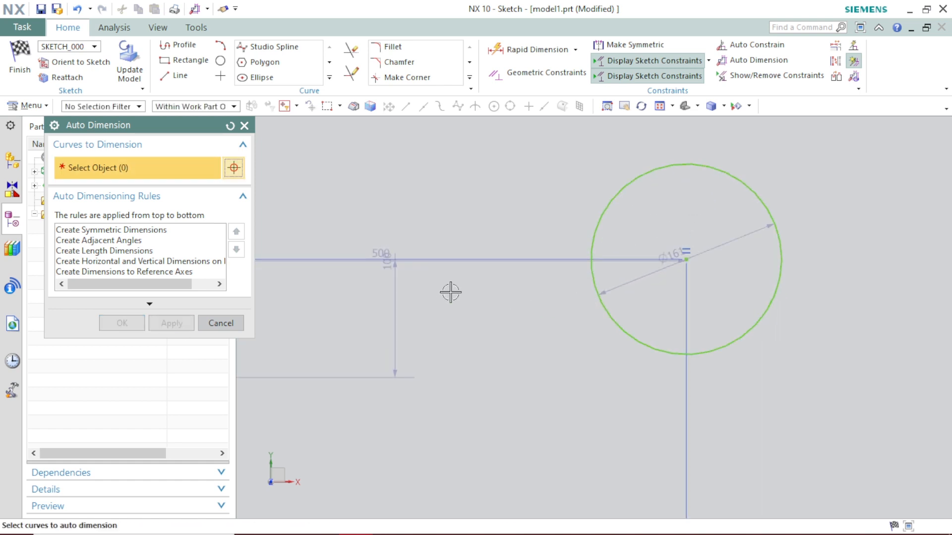
scroll(450, 292, "down", 4)
scroll(539, 257, "down", 2)
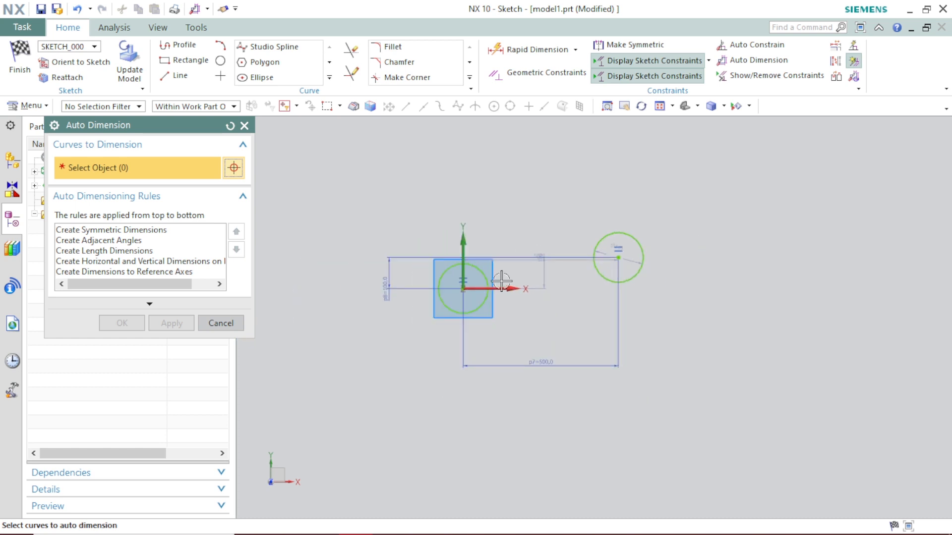
scroll(540, 269, "up", 2)
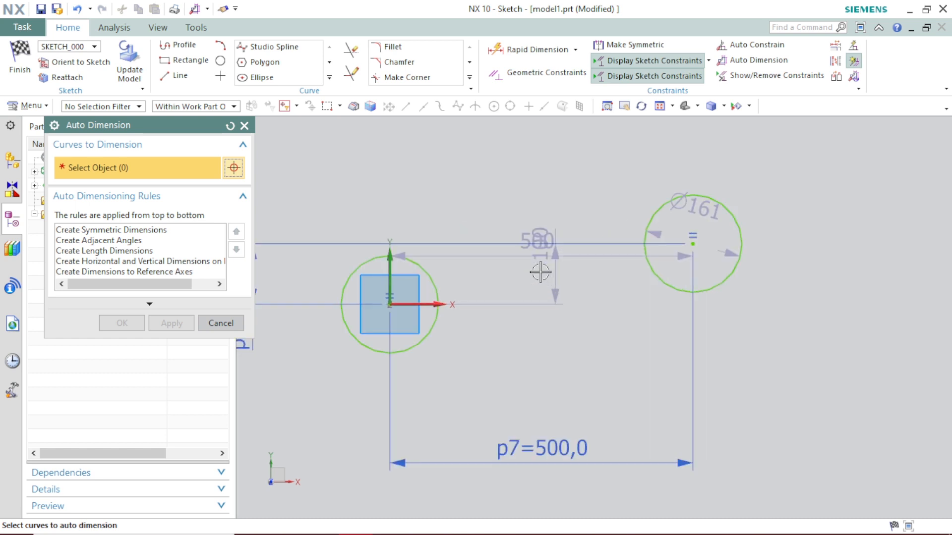
left_click(235, 325)
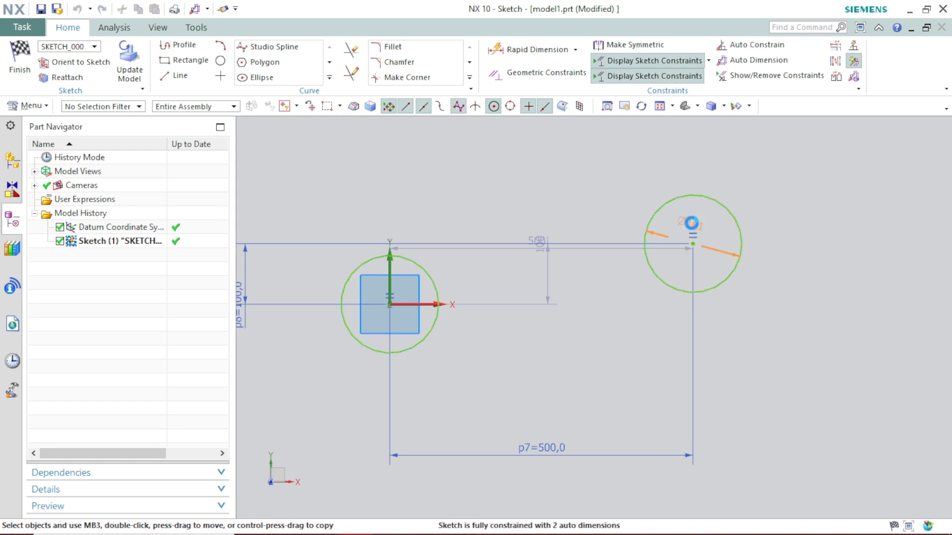
Set the diameter dimension of the circle away from the origin to 160 mm.
double_click(691, 223)
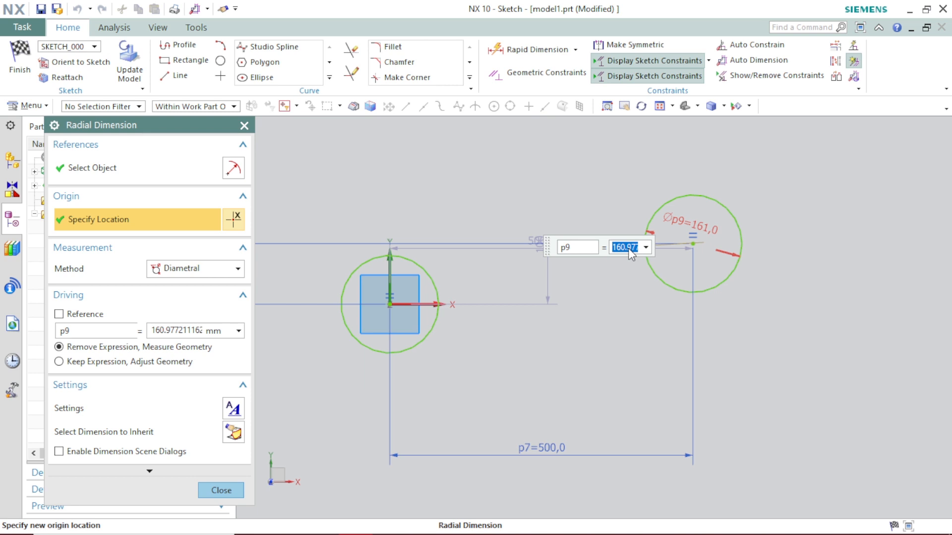
type("160")
key("Return")
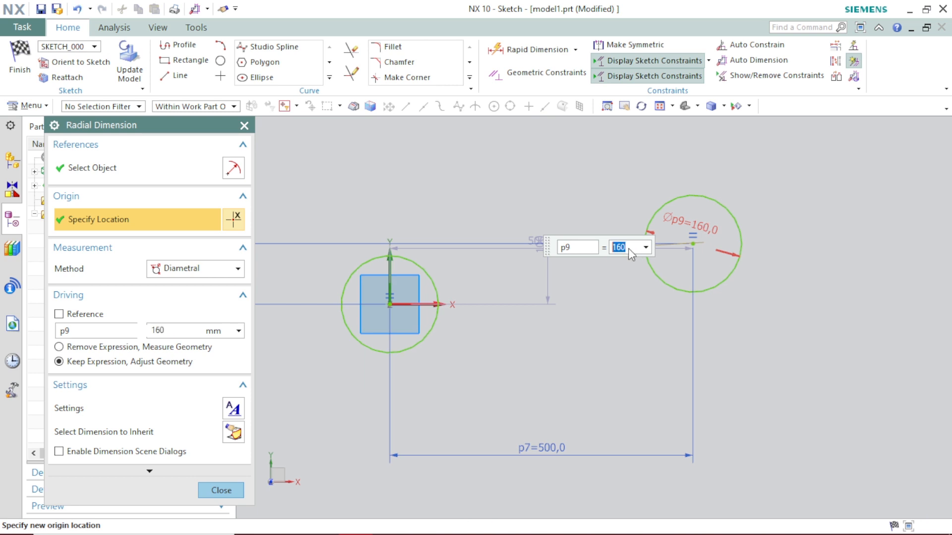
left_click(236, 491)
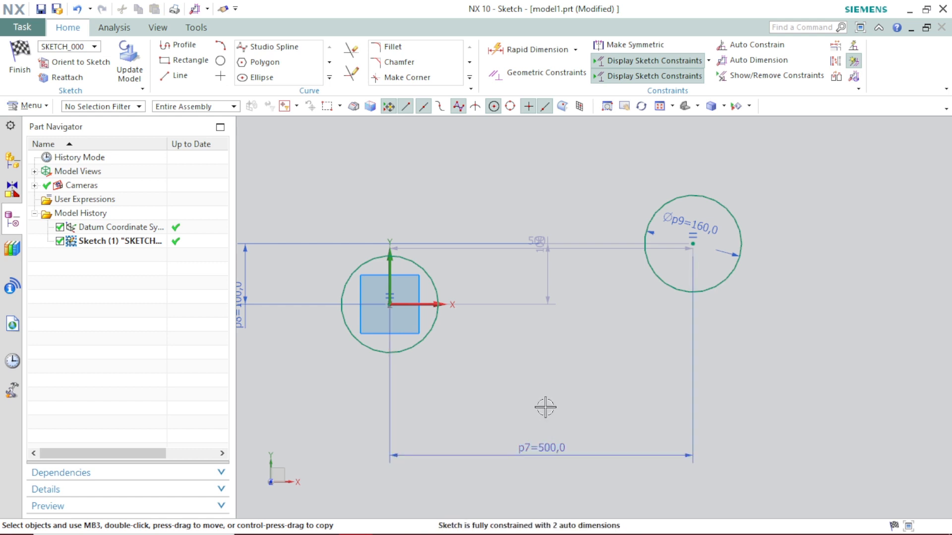
Move the vertical automatic dimension between the circle centres beside the circle at the origin, clear of the horizontal automatic dimension.
left_click_drag(544, 276, 337, 277)
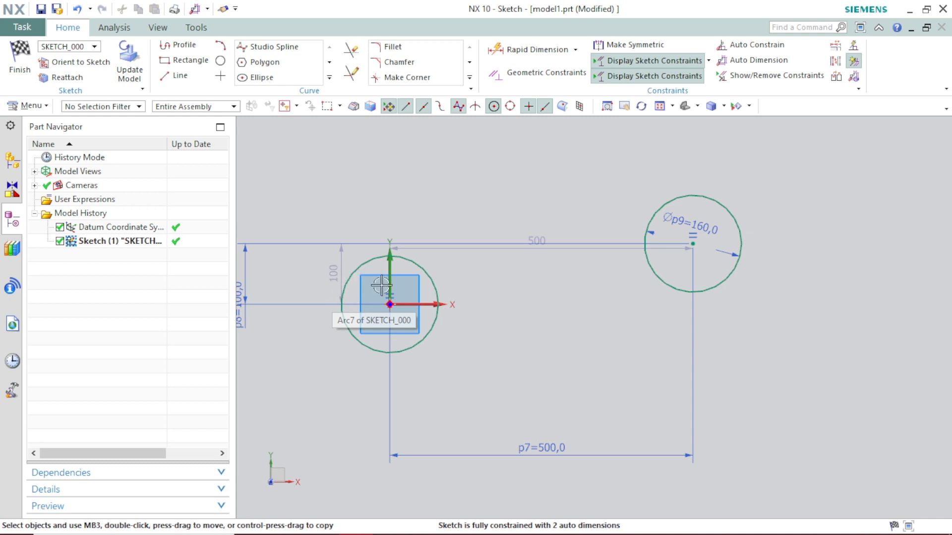
scroll(624, 291, "up", 4)
scroll(624, 291, "down", 6)
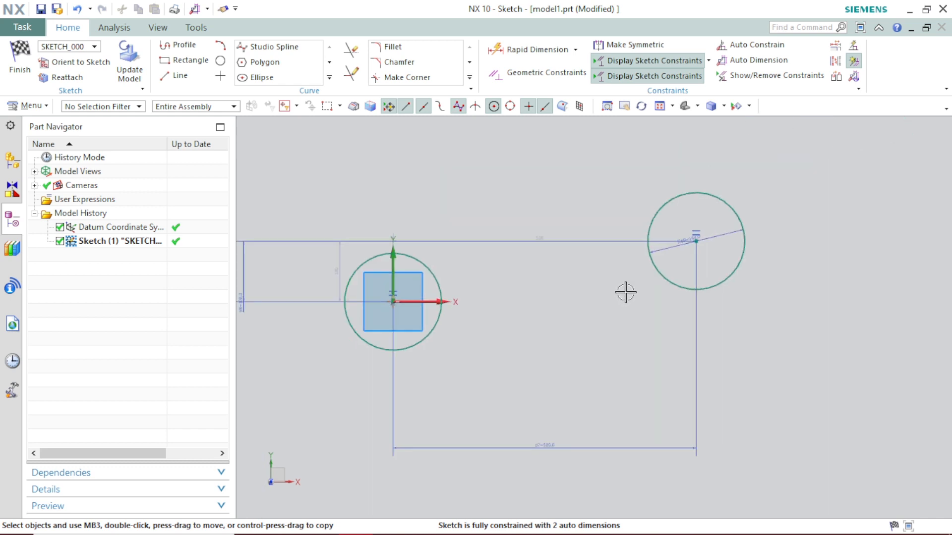
scroll(422, 269, "up", 1)
scroll(356, 300, "up", 1)
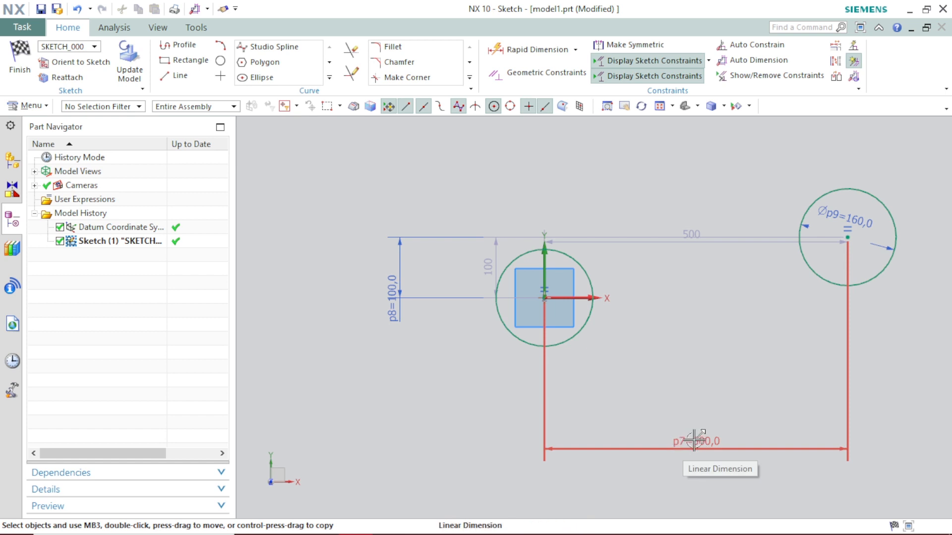
Animate the circle's diameter dimension p9 with the default limits and 10 steps per cycle, then end the animation.
left_click(837, 46)
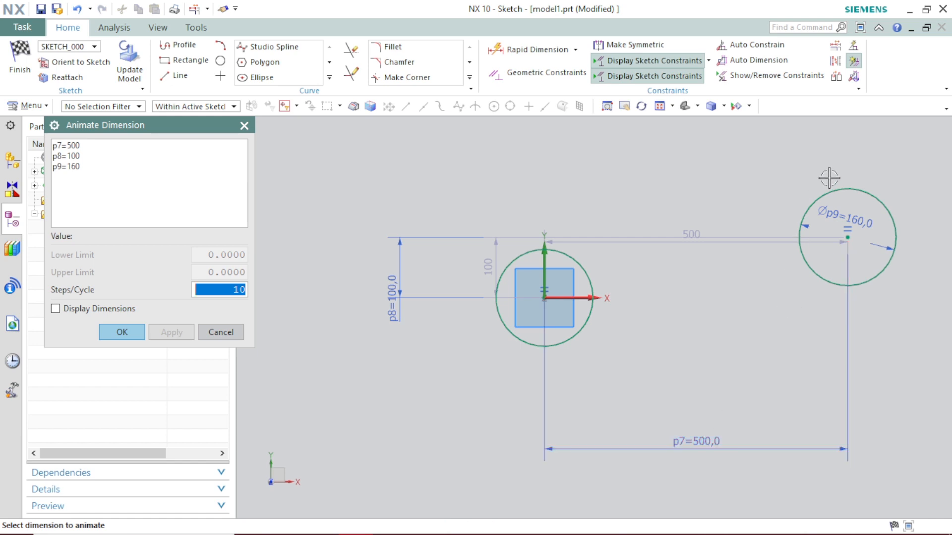
scroll(862, 212, "up", 4)
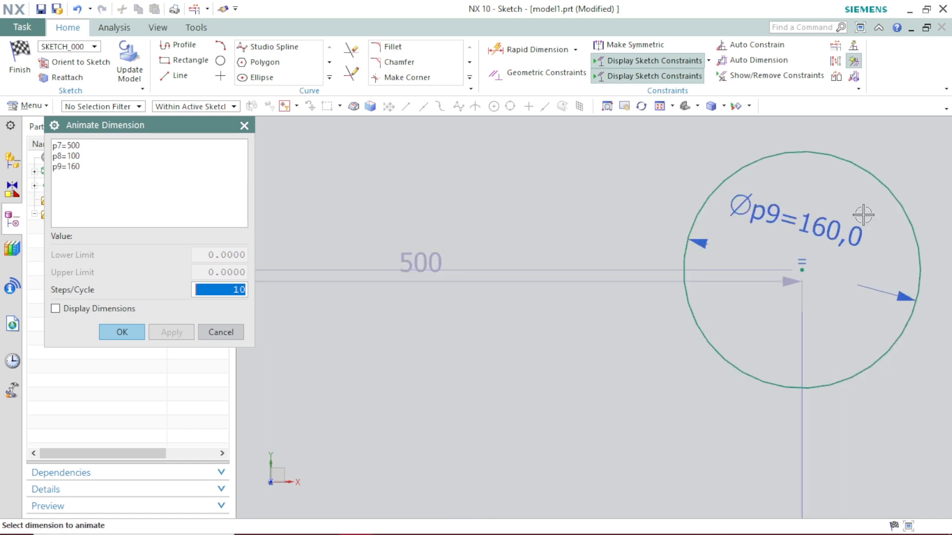
left_click(806, 265)
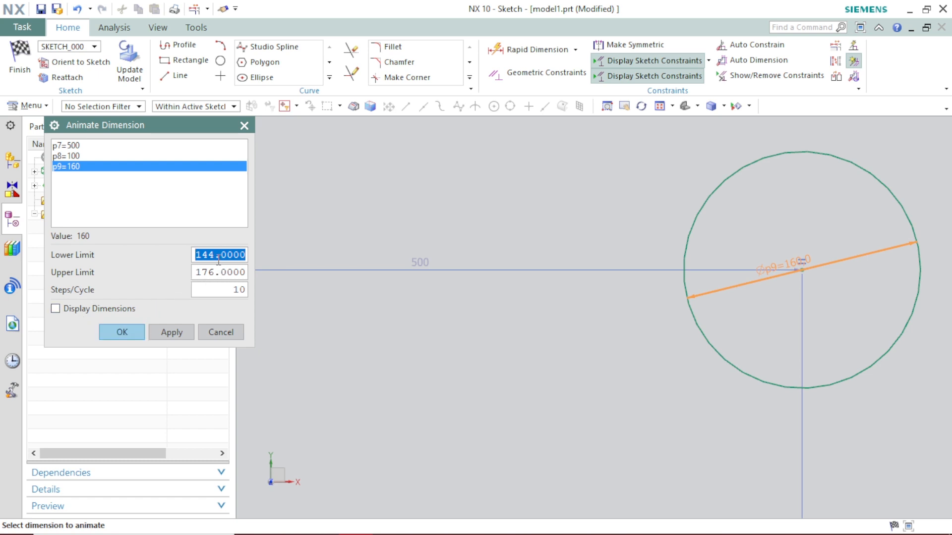
left_click(161, 332)
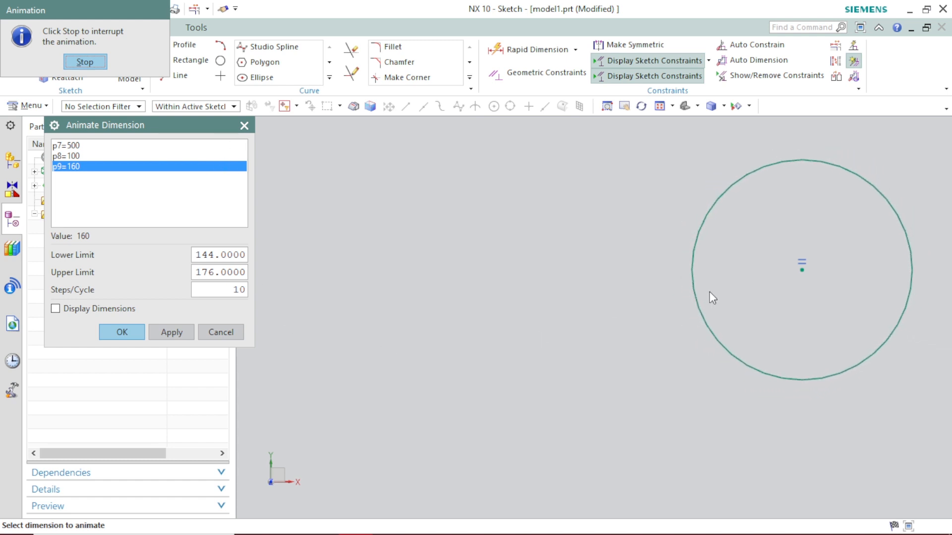
key("Escape")
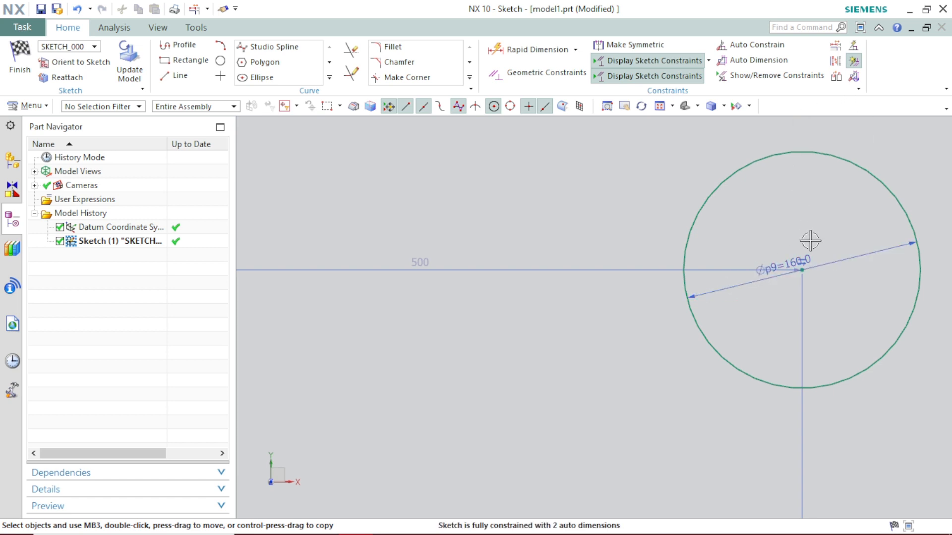
Animate diameter dimension p9 with a lower limit of 0 and an upper limit of 160, then stop the animation and leave the command.
left_click(806, 261)
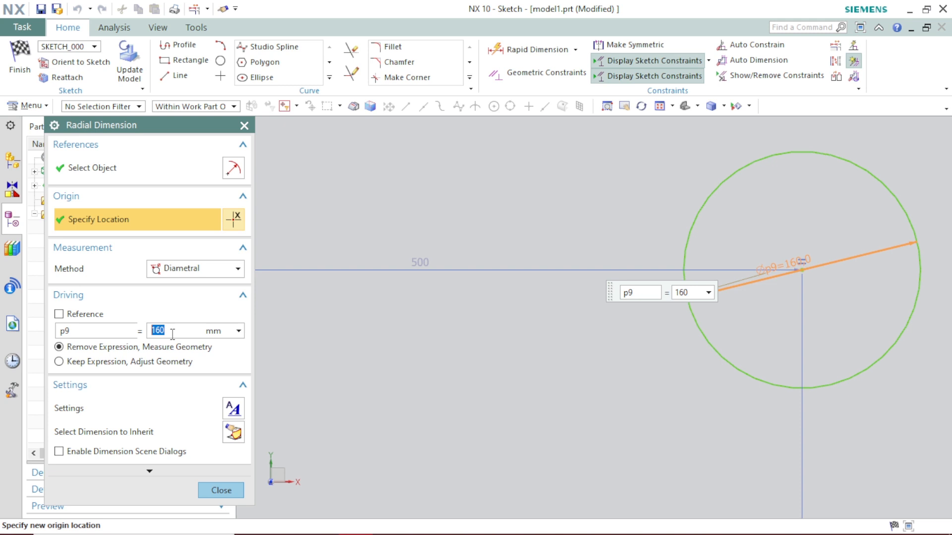
left_click(243, 126)
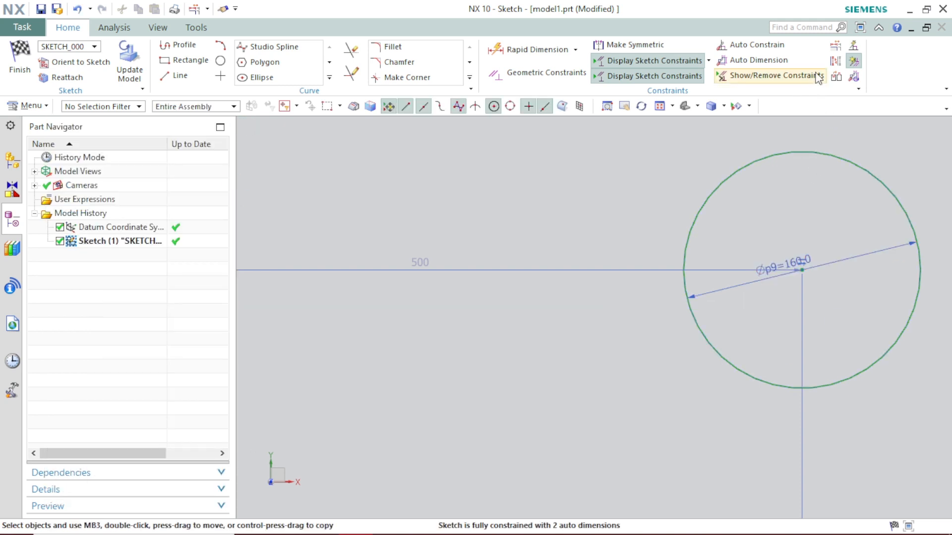
left_click(838, 44)
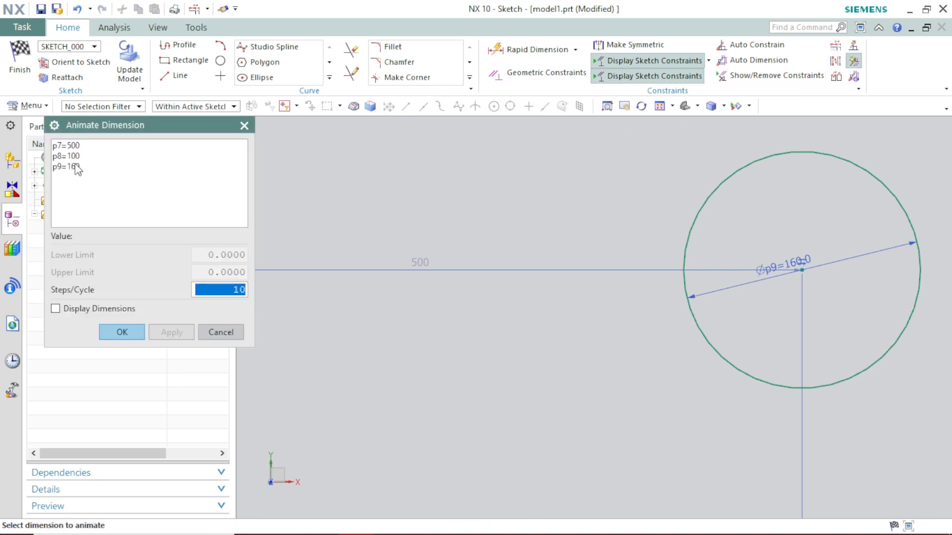
left_click(73, 167)
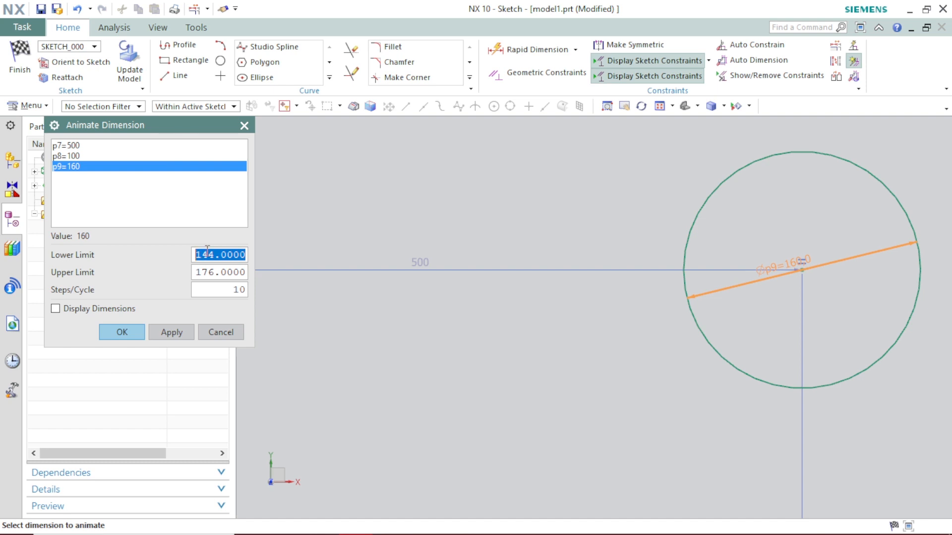
type("0")
key("Tab")
type("1")
left_click(164, 332)
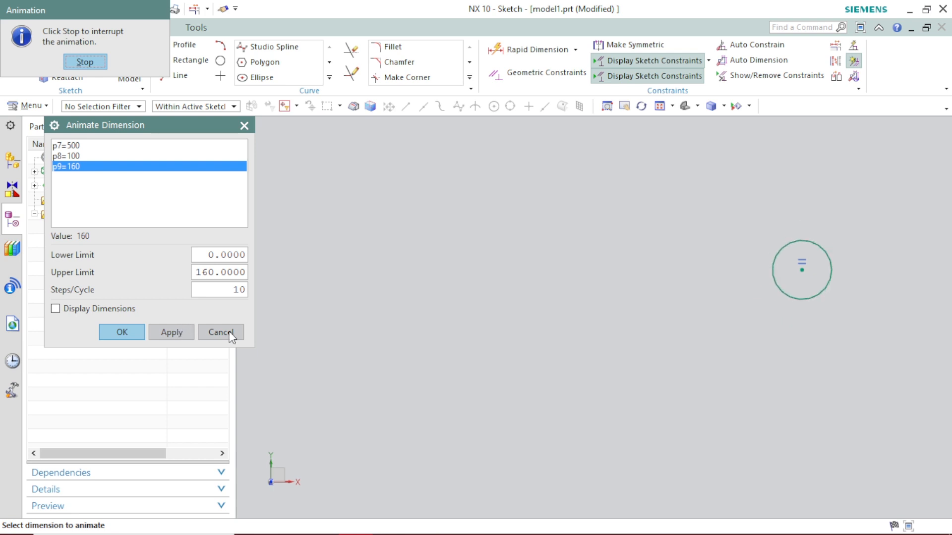
left_click(94, 63)
left_click(249, 127)
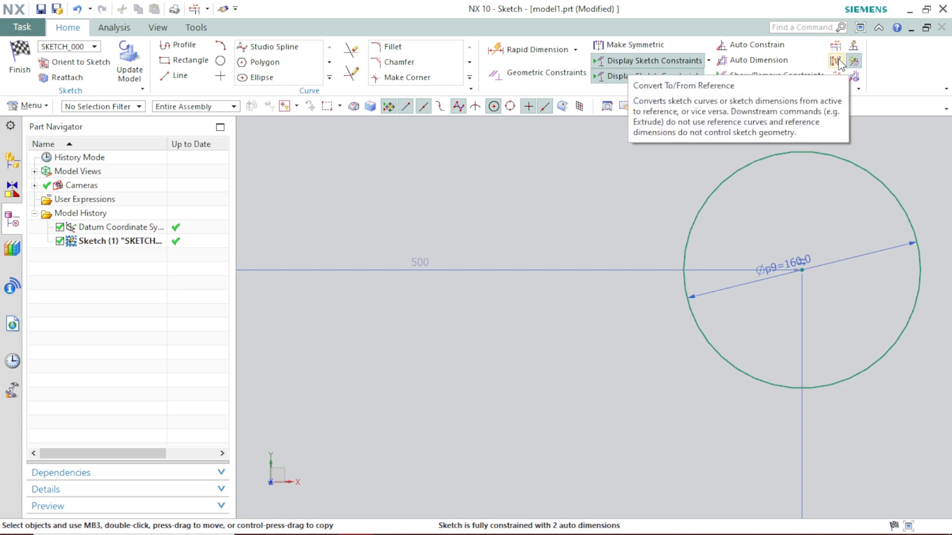
Convert the 160 mm circle away from the origin to a reference curve.
left_click(837, 63)
left_click(779, 153)
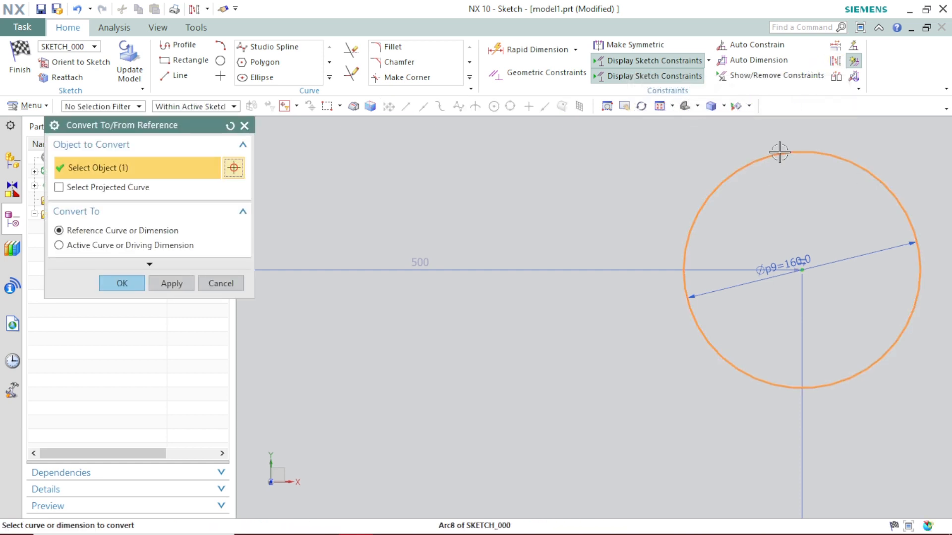
left_click(120, 283)
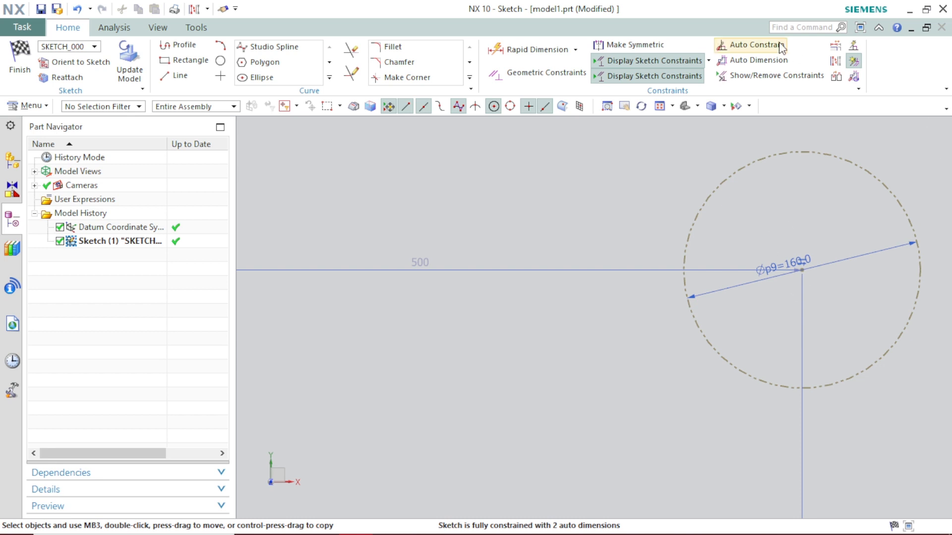
Try to convert the reference circle back with the Reference Curve or Dimension option still selected.
left_click(842, 64)
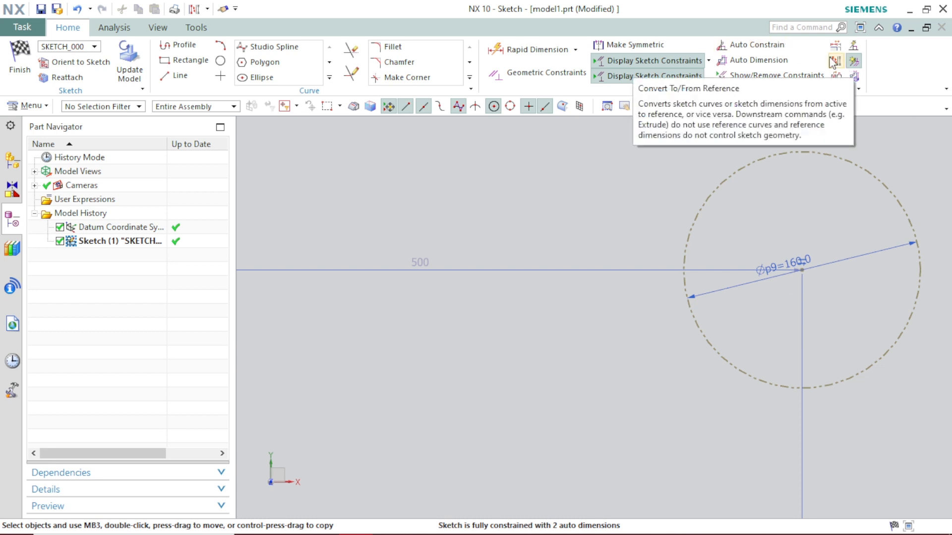
left_click(754, 164)
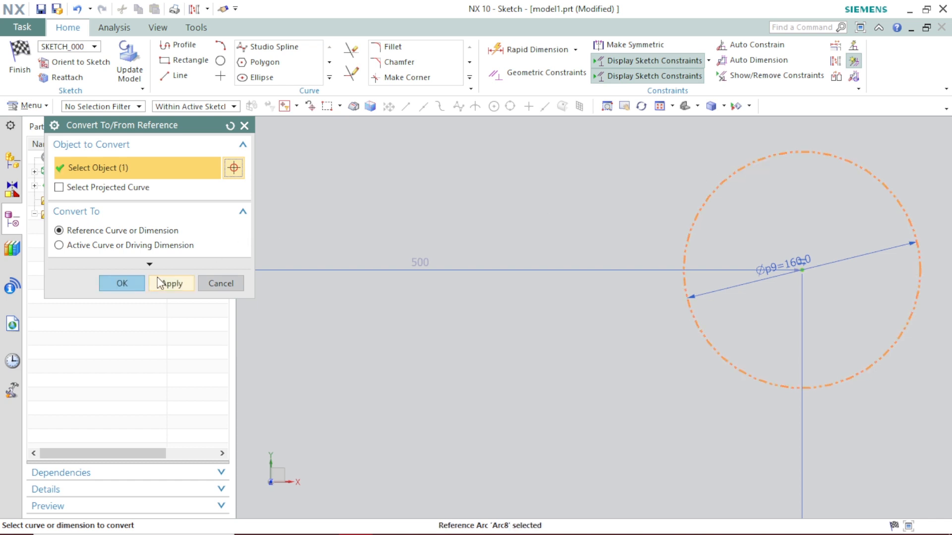
left_click(122, 284)
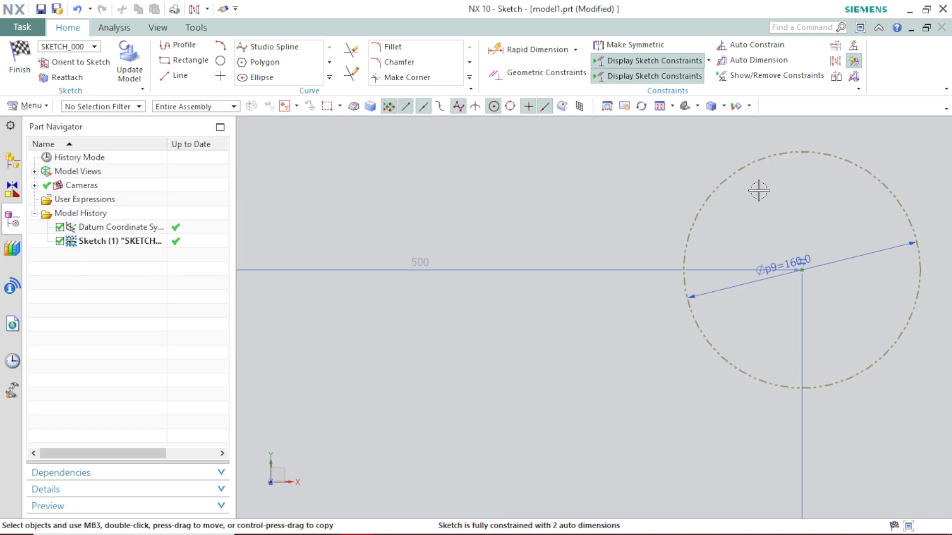
Convert the reference circle back using the Active Curve or Driving Dimension option.
left_click(834, 61)
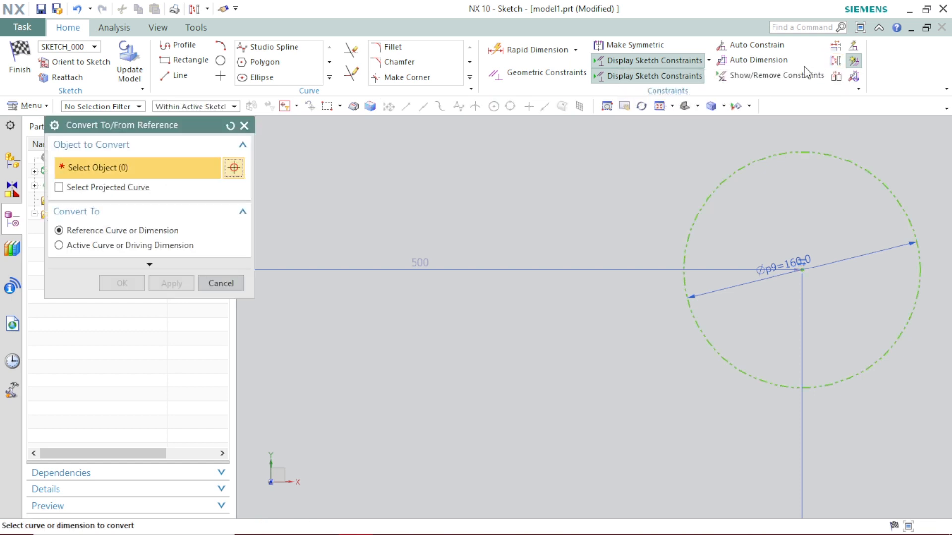
left_click(697, 219)
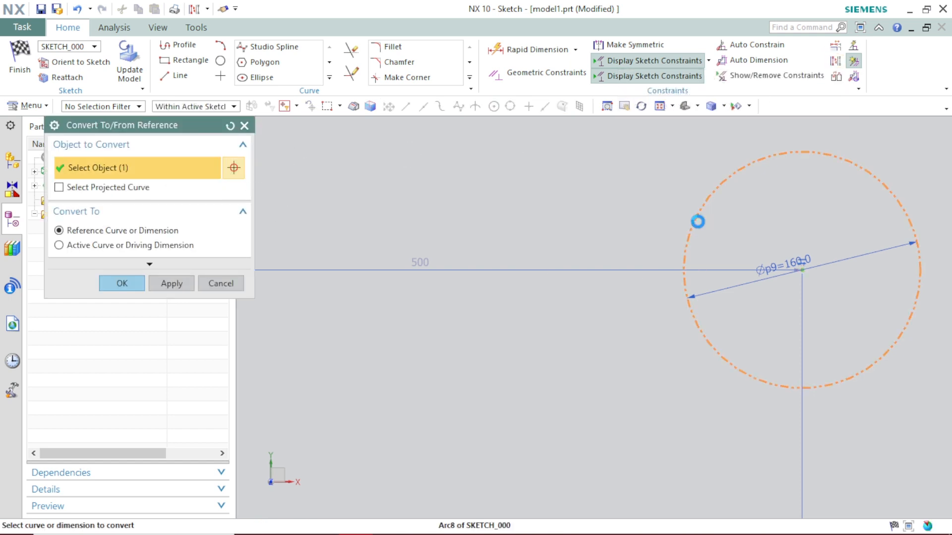
left_click(102, 246)
left_click(122, 283)
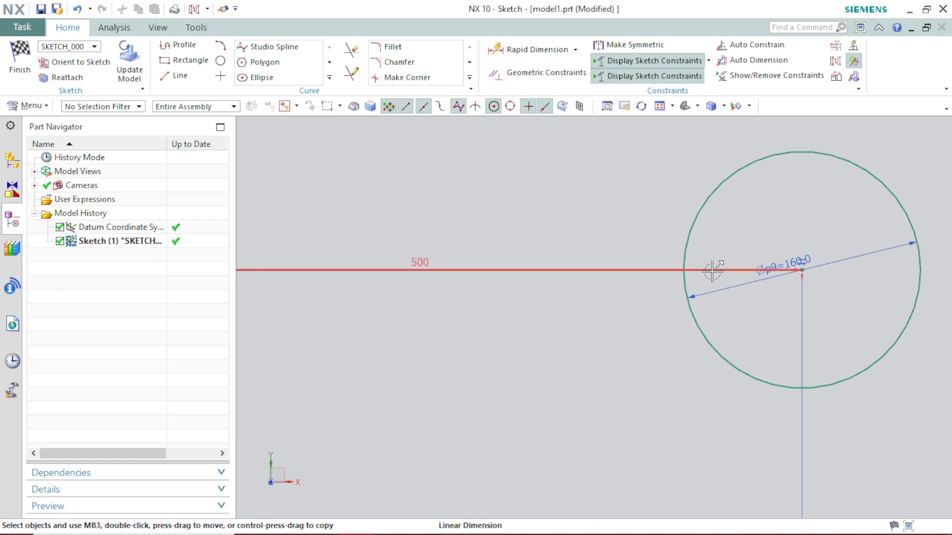
Hide the automatic vertical 100 dimension between the origin and the centre of the other circle.
scroll(700, 332, "up", 1)
scroll(700, 332, "down", 4)
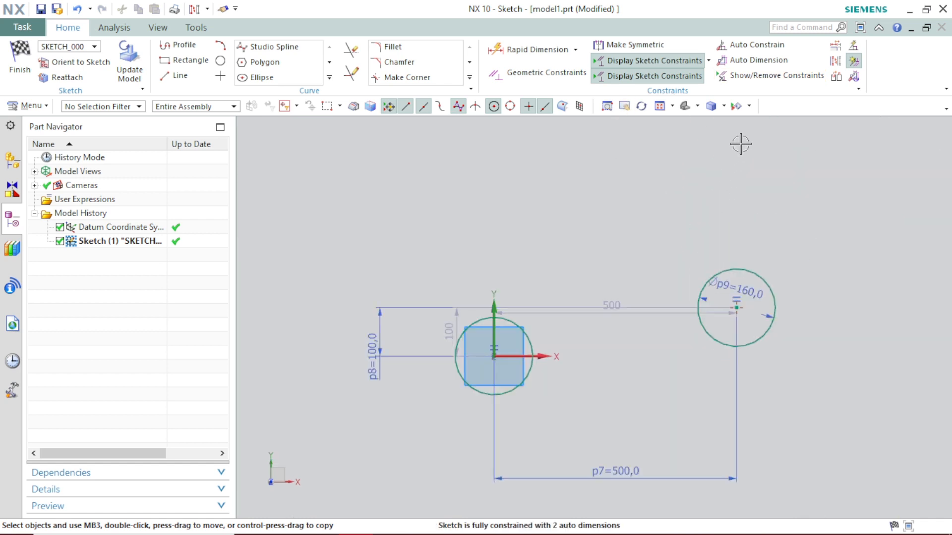
left_click(749, 107)
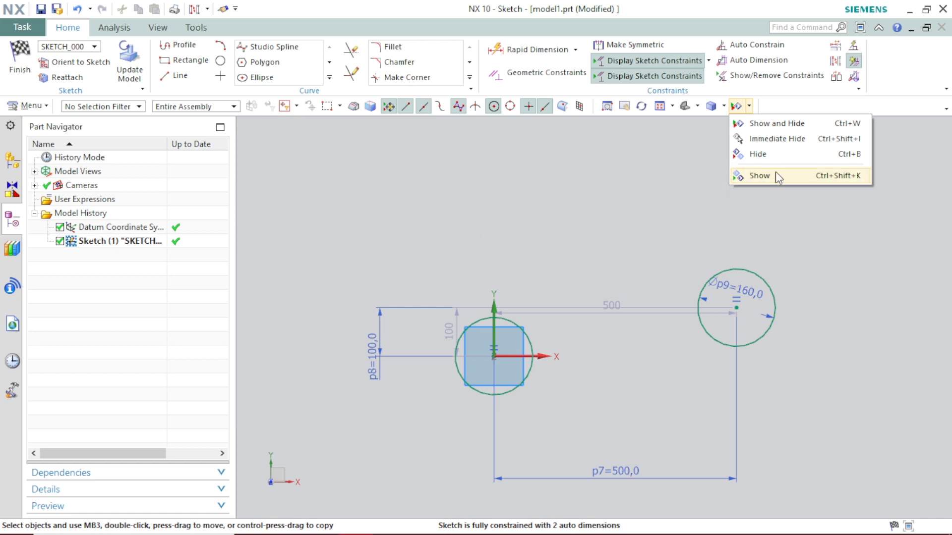
left_click(774, 153)
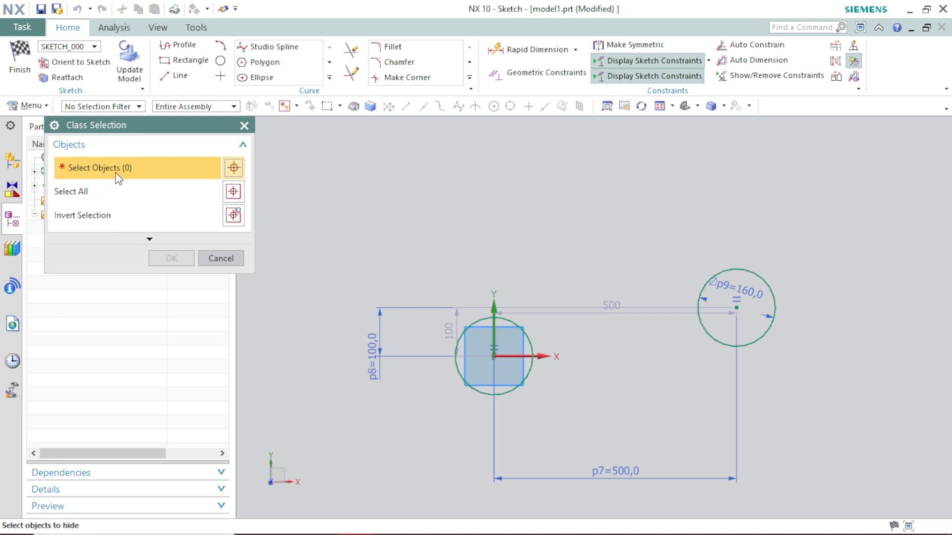
left_click(646, 309)
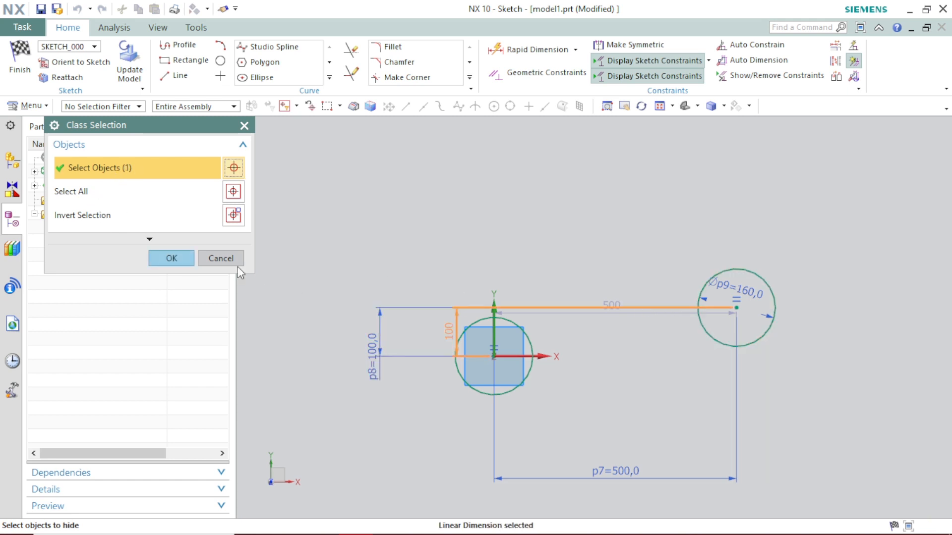
left_click(169, 258)
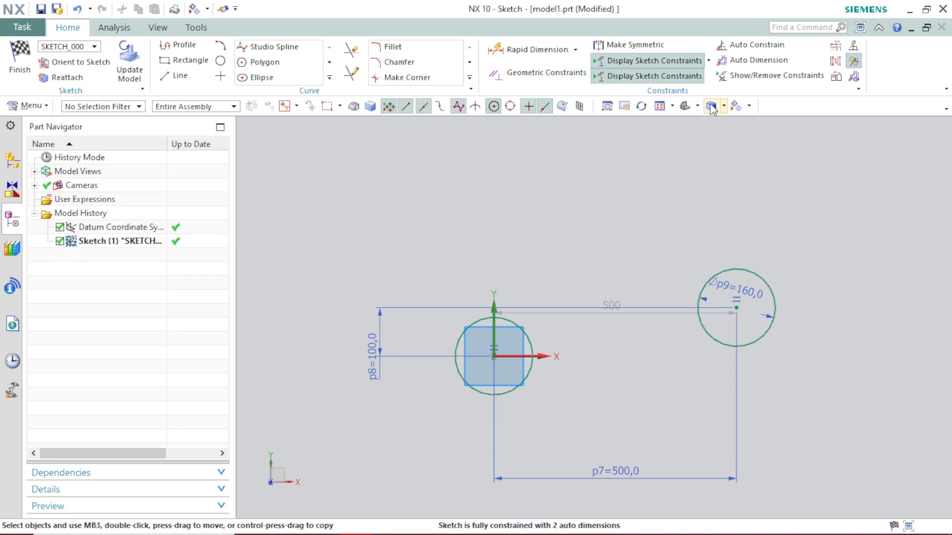
Hide all sketch dimensions by type with Show and Hide, and show them again.
left_click(748, 105)
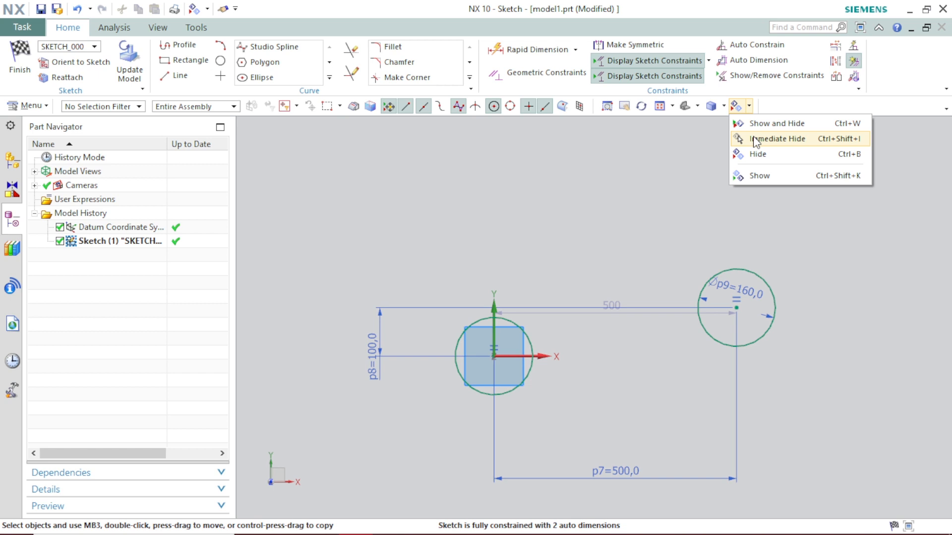
left_click(777, 124)
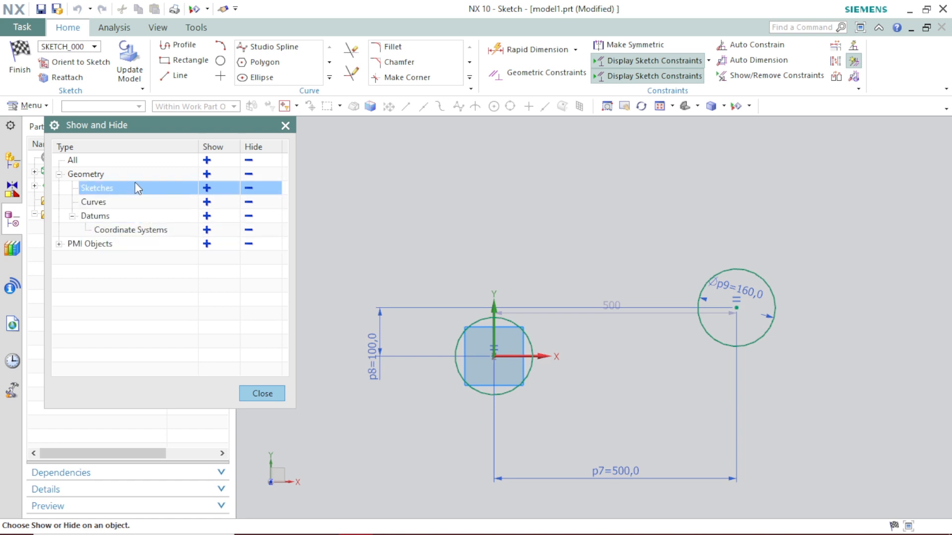
left_click(59, 244)
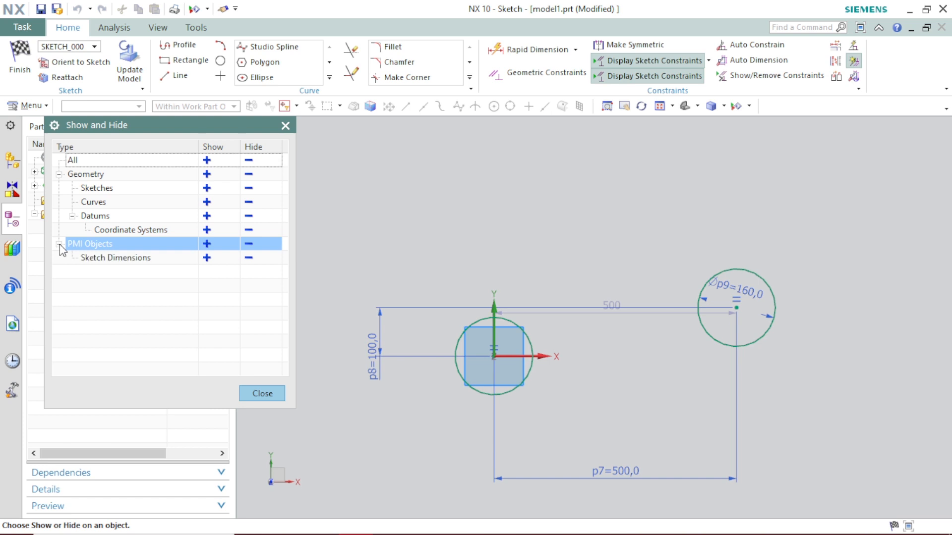
left_click(249, 259)
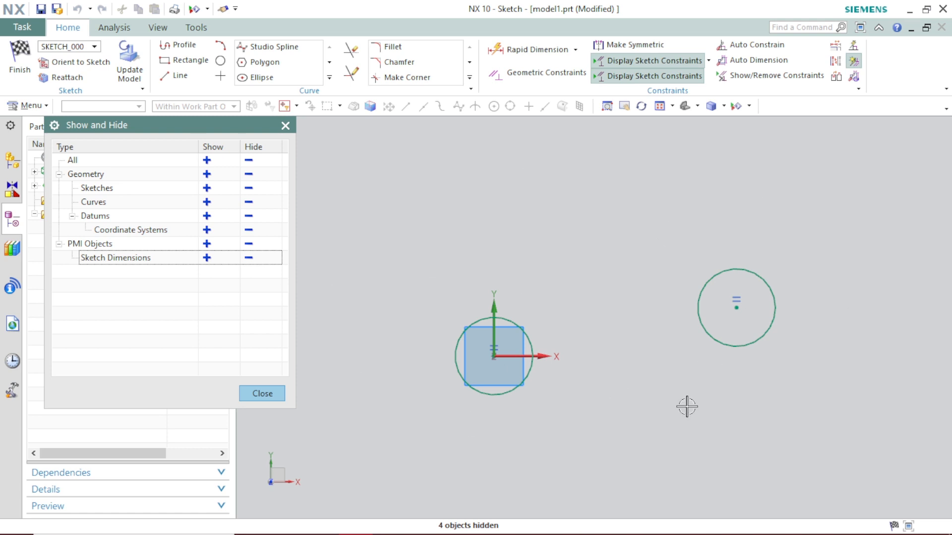
left_click(207, 258)
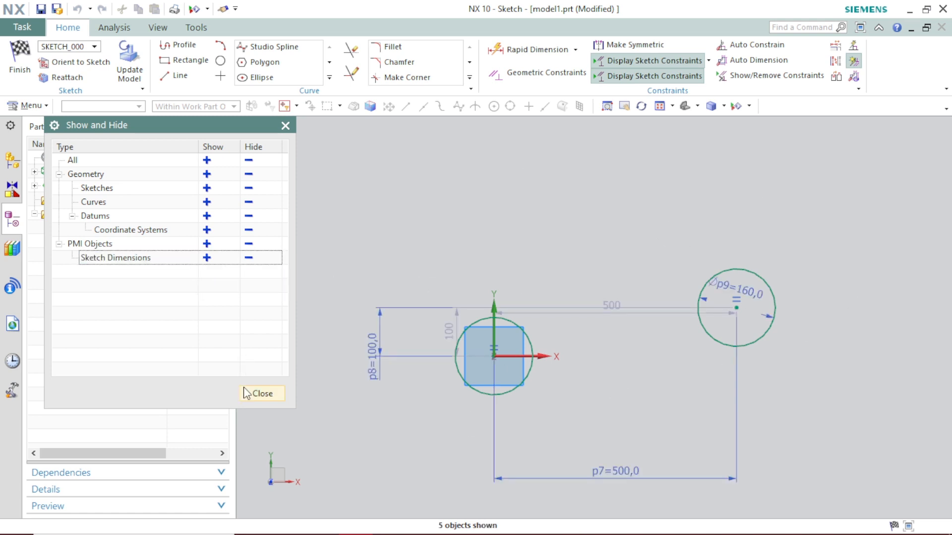
left_click(179, 261)
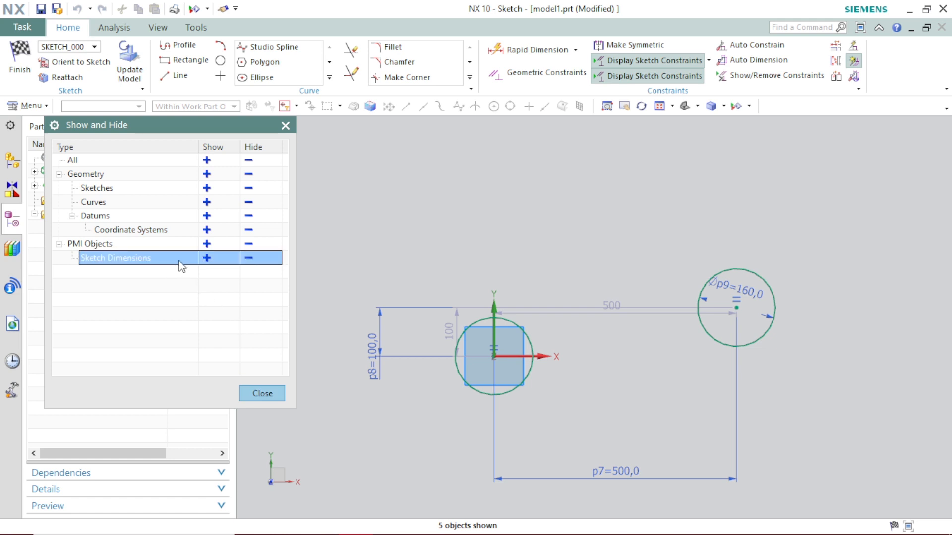
Hide the Sketches object type, show it again and leave Show and Hide.
left_click(248, 189)
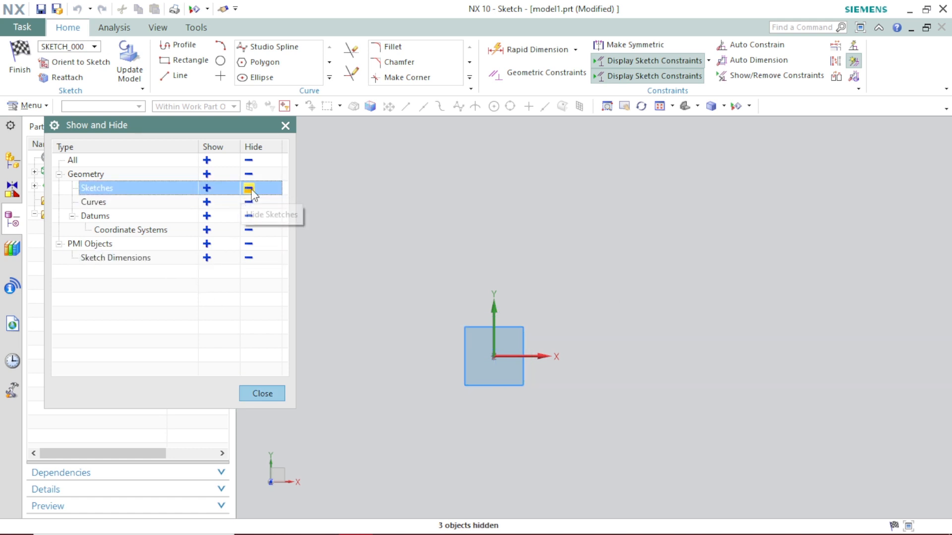
left_click(251, 190)
left_click(208, 189)
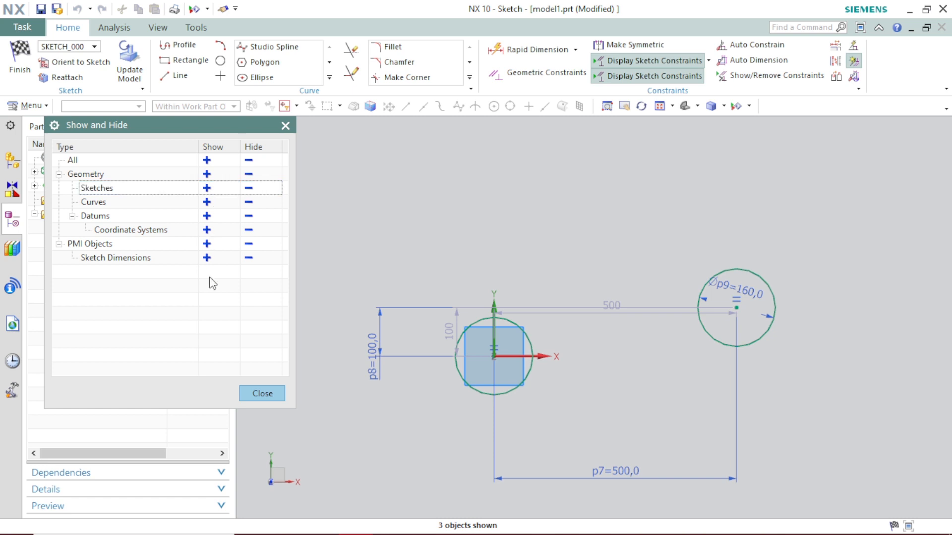
left_click(256, 392)
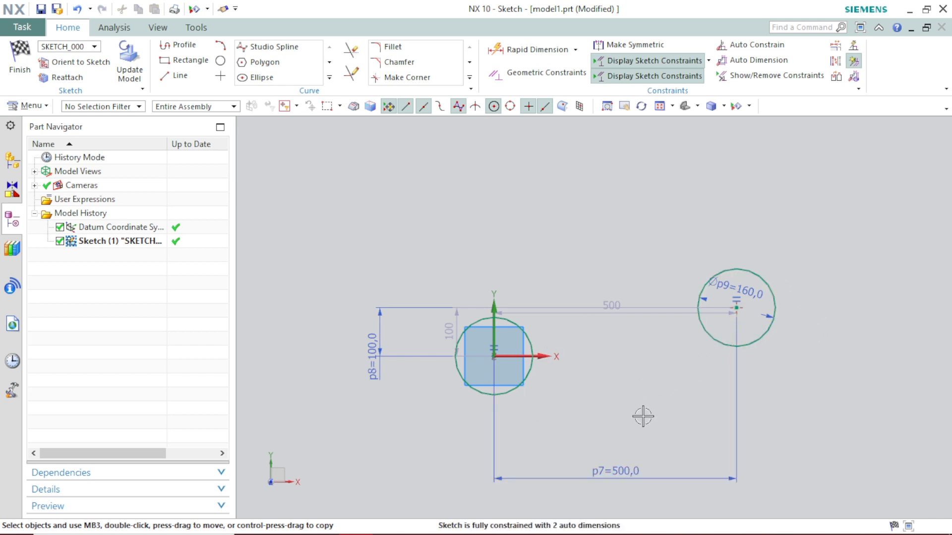
Delete both circles and their leftover centre points, leaving only the datum coordinate system.
left_click(703, 332)
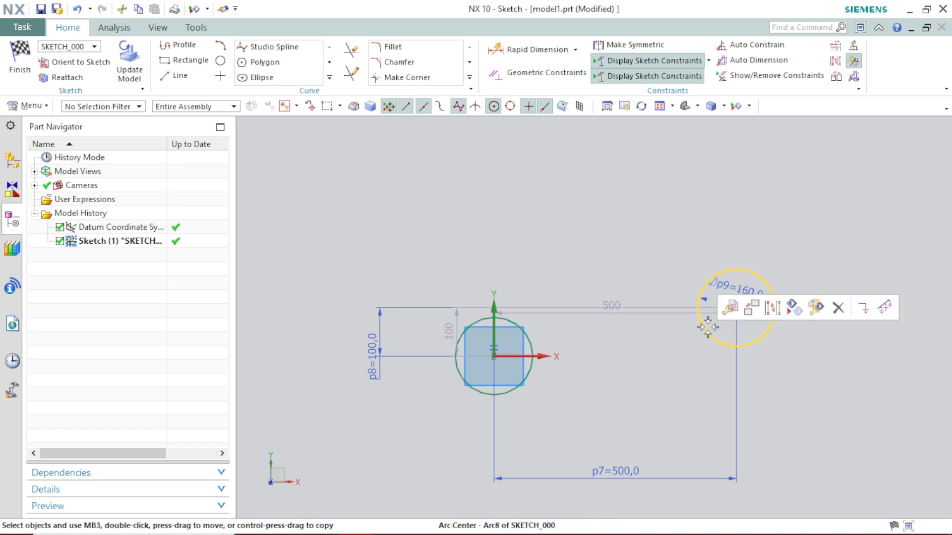
left_click(837, 308)
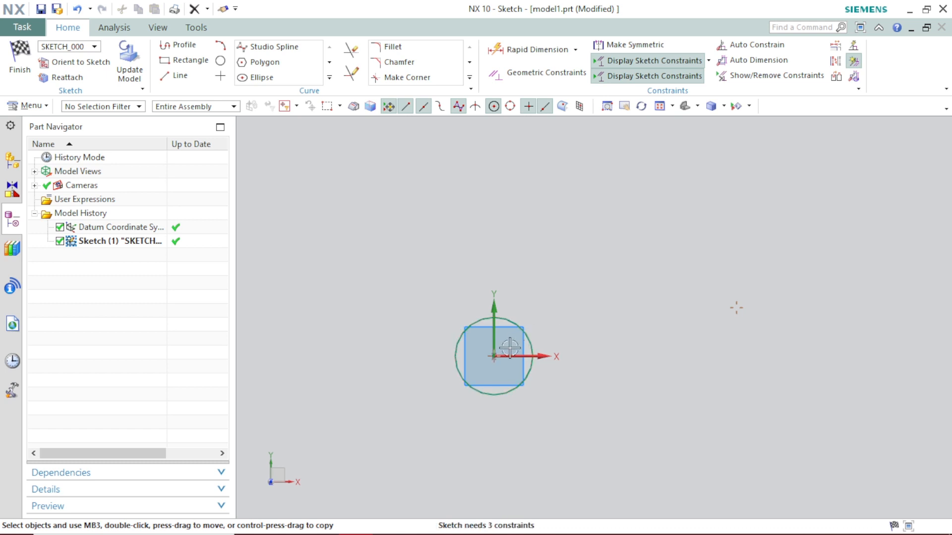
left_click(514, 324)
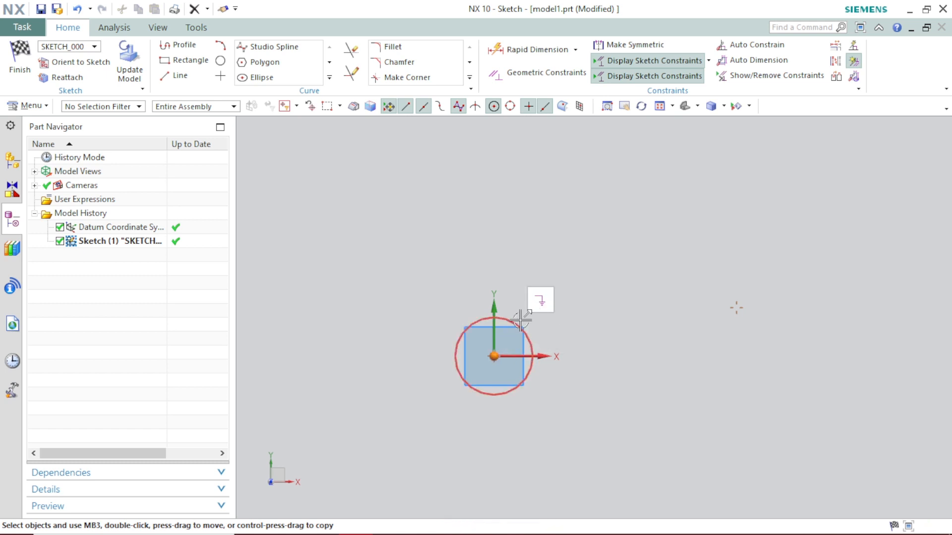
key("Escape")
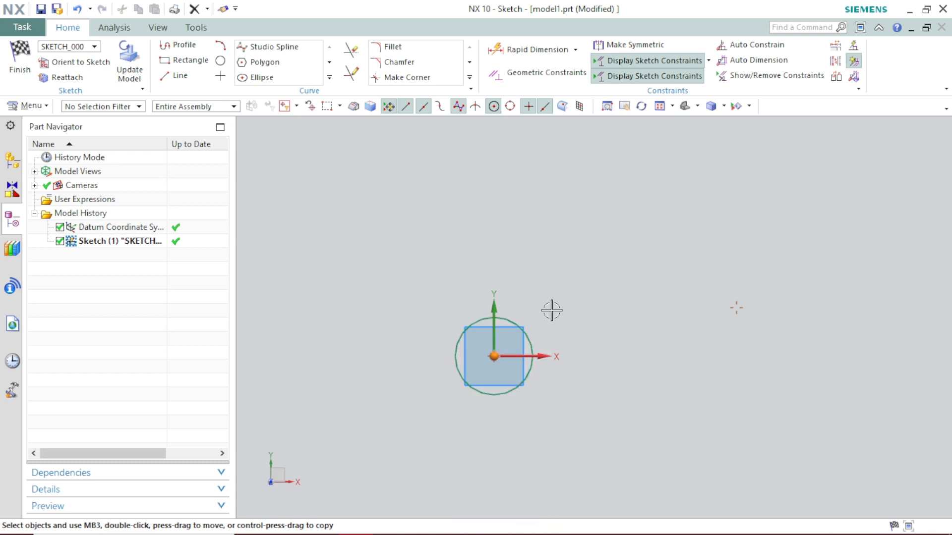
right_click(517, 320)
left_click(648, 336)
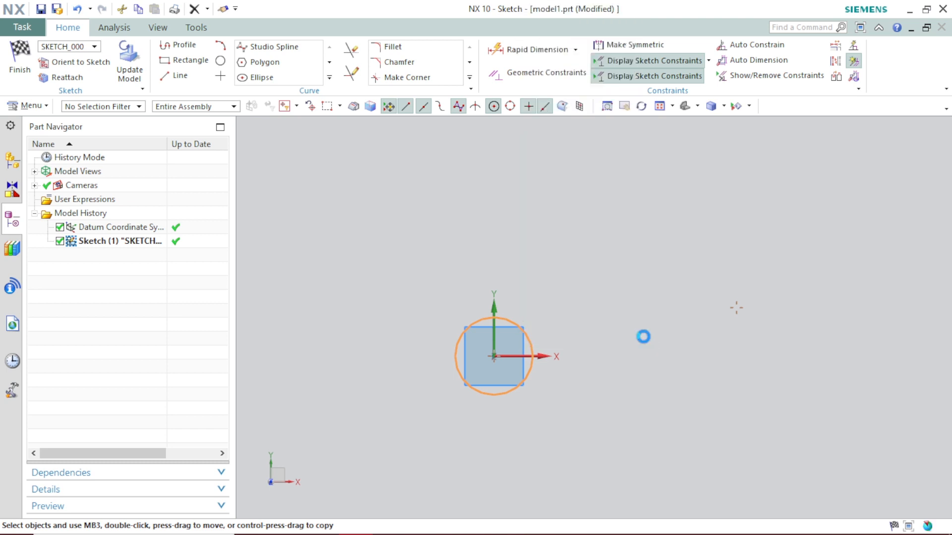
left_click(495, 356)
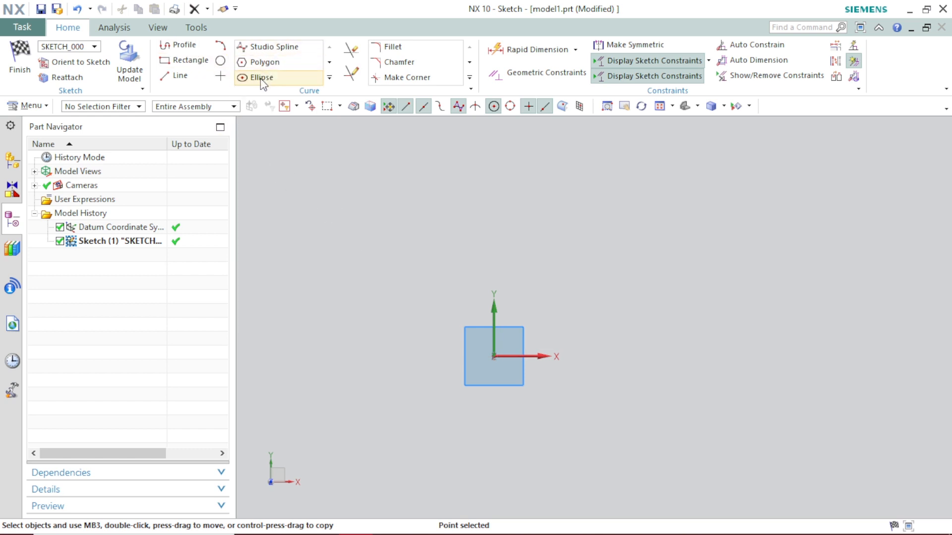
Sketch a circle by centre, placed about 497 mm along X and 246 mm along Y from the origin.
left_click(221, 61)
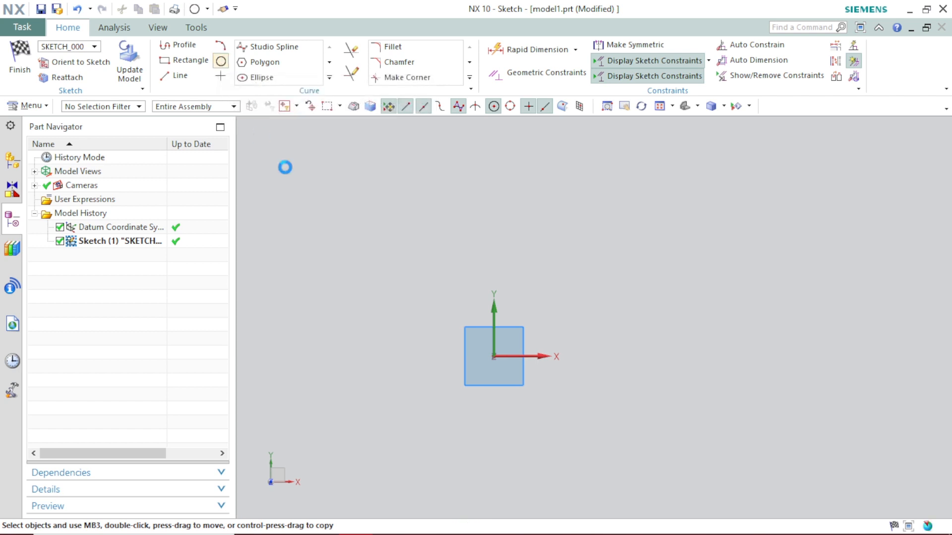
left_click(735, 237)
left_click(766, 297)
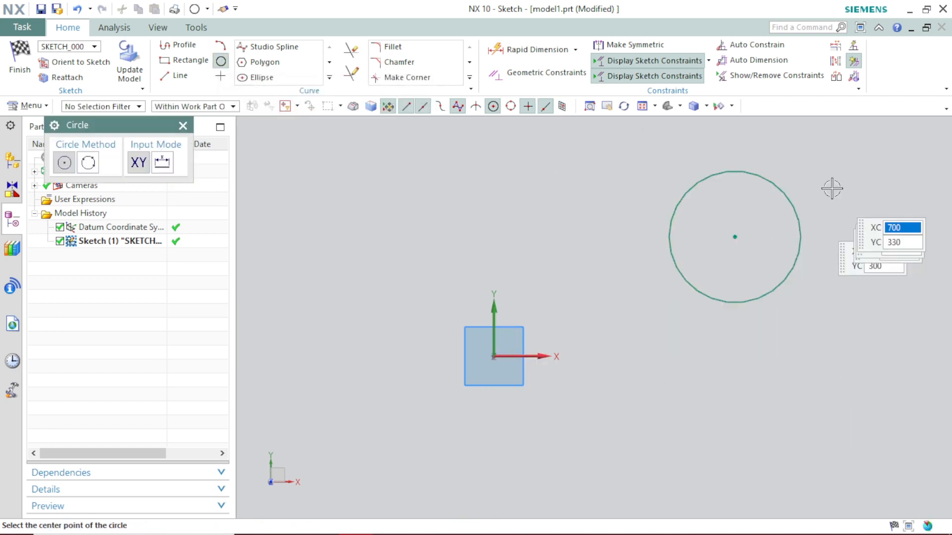
right_click(665, 223)
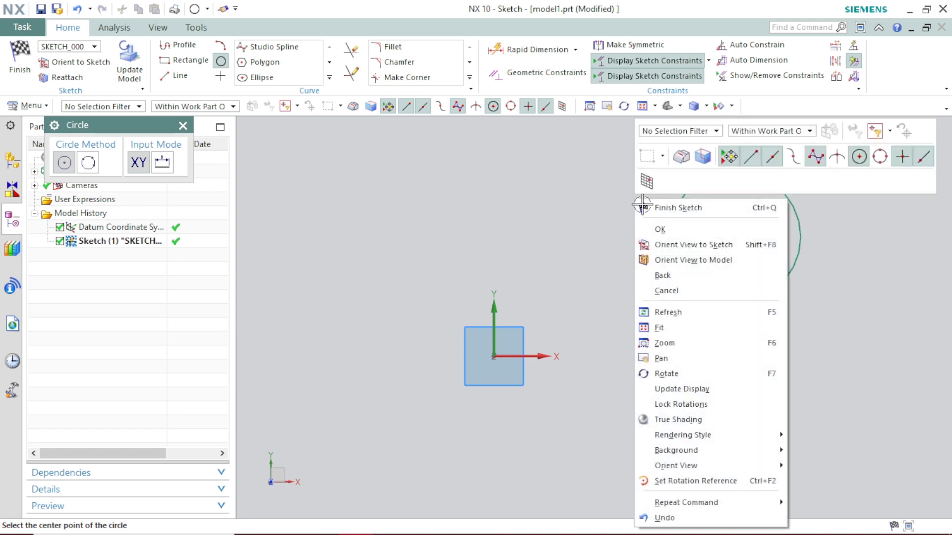
left_click(659, 232)
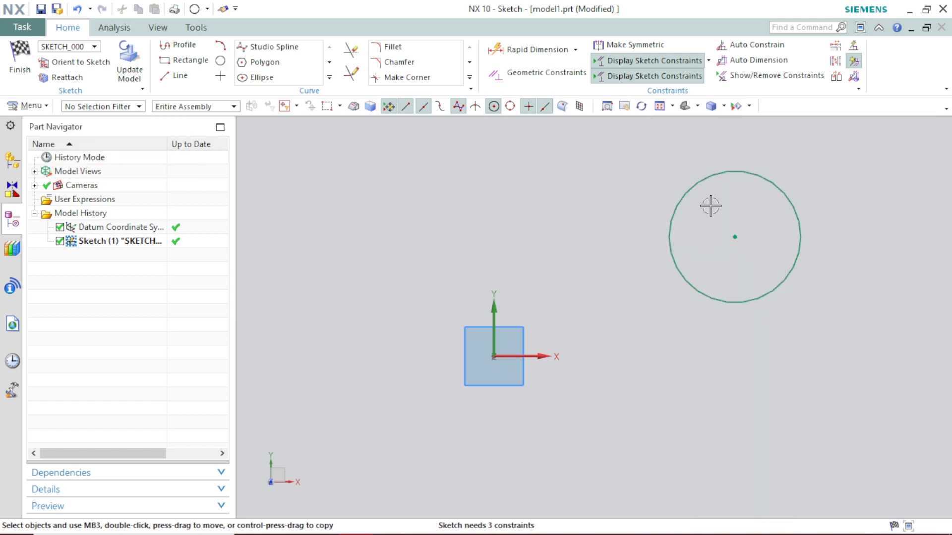
Add a vertical Rapid Dimension of 245 mm between the circle's centre and the origin.
left_click(528, 50)
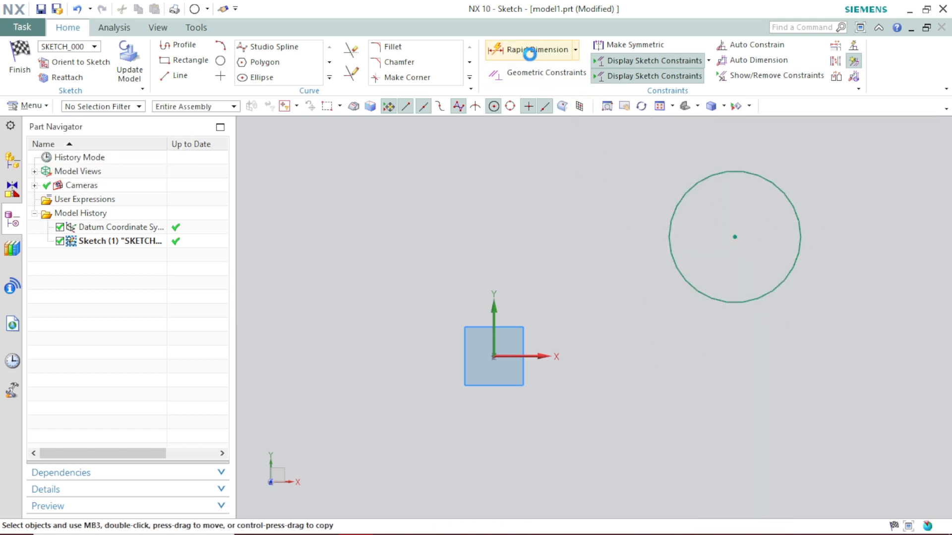
left_click(734, 237)
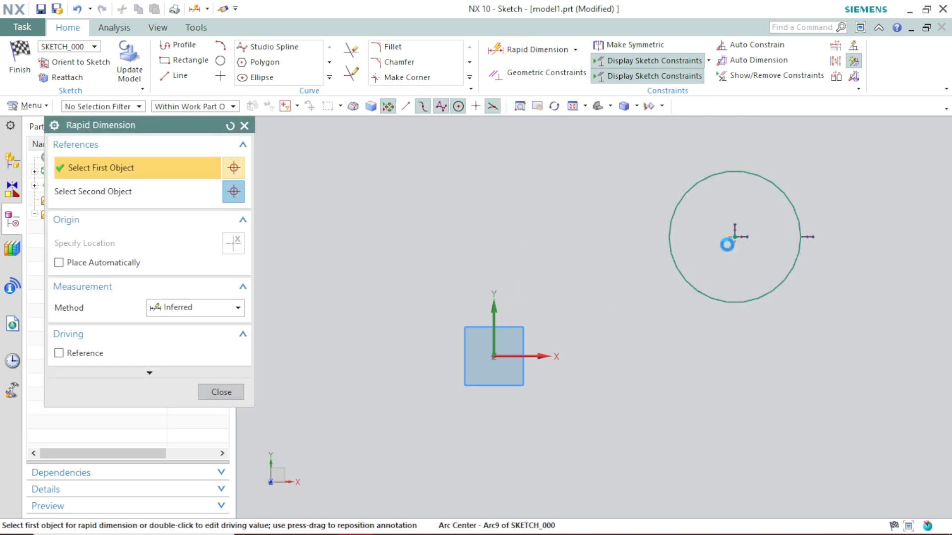
left_click(493, 358)
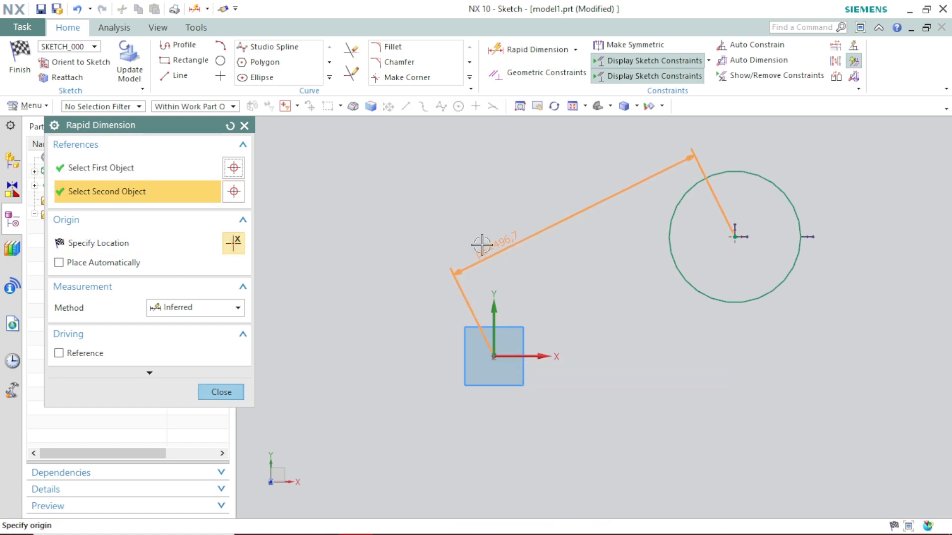
left_click(404, 271)
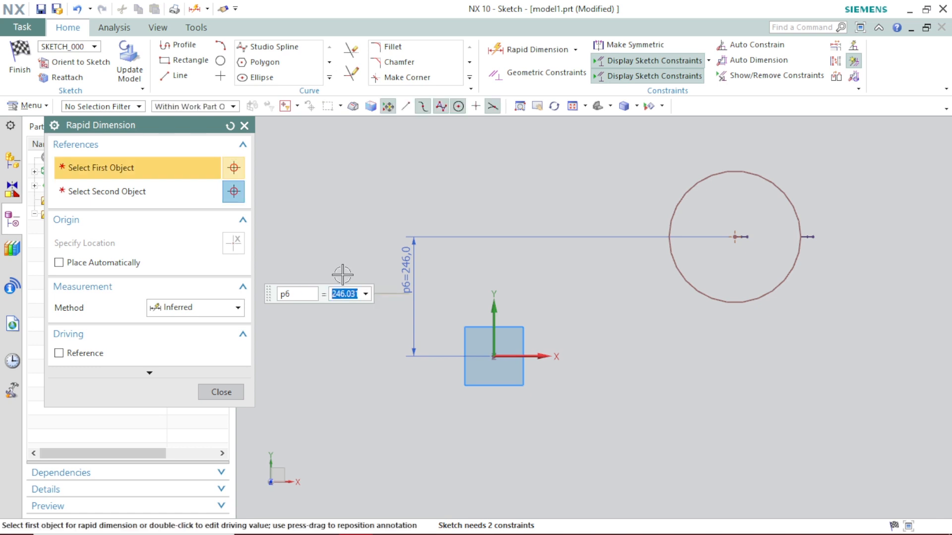
type("245")
key("Return")
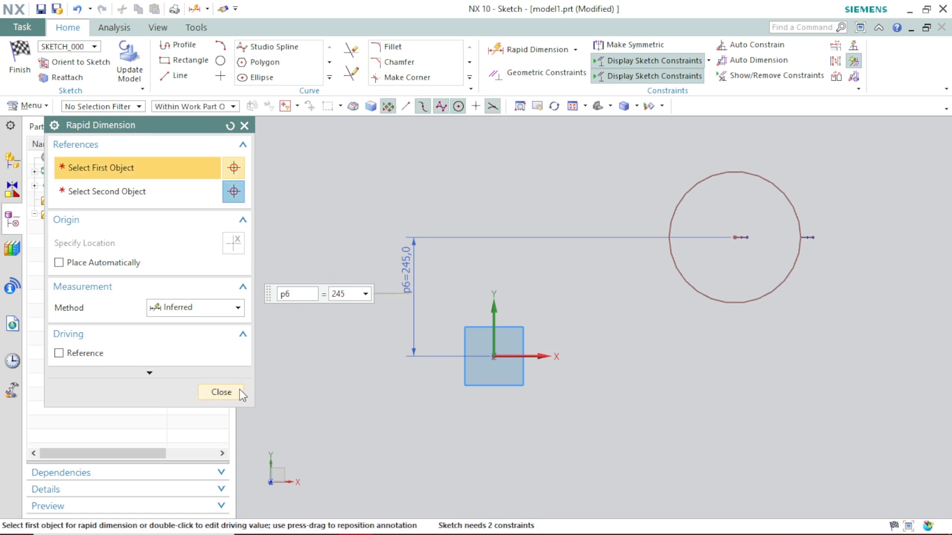
left_click(221, 392)
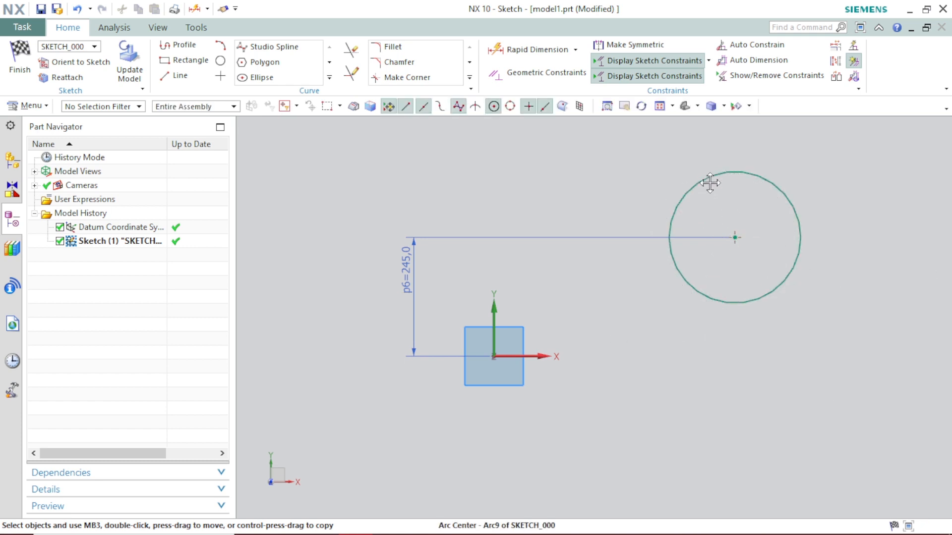
Move the circle horizontally toward the Y axis and dimension its centre 400 mm horizontally from the origin.
left_click_drag(710, 157, 716, 252)
mouse_move(608, 247)
left_mouse_down()
mouse_move(695, 247)
mouse_move(687, 248)
left_mouse_up()
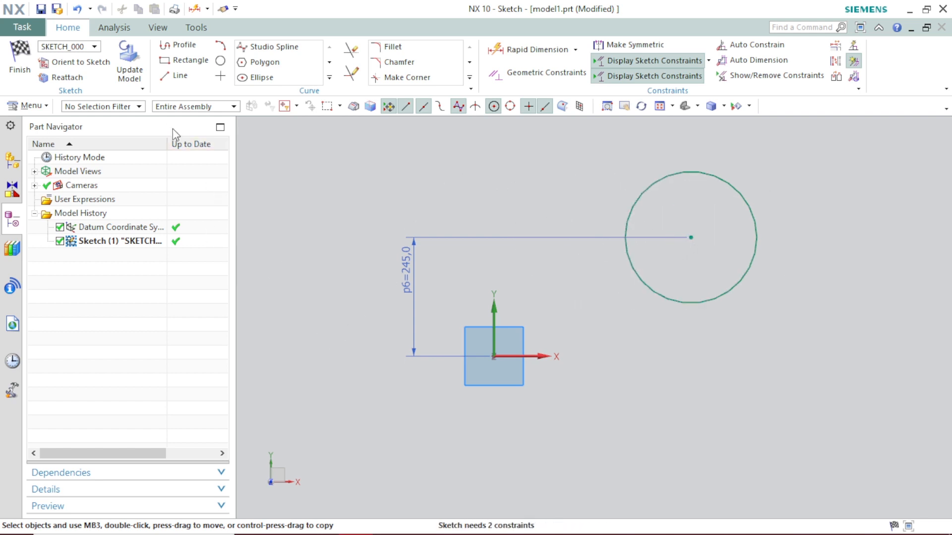
left_click(536, 50)
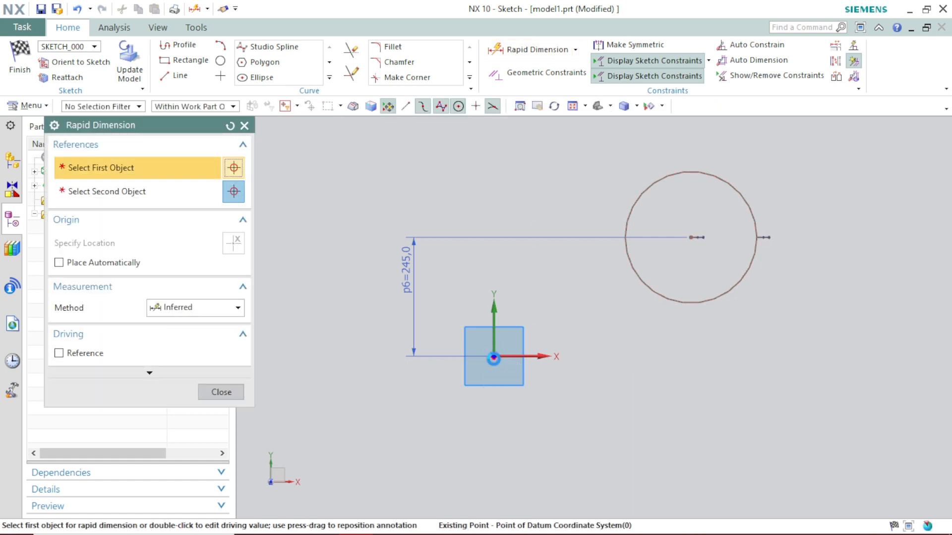
left_click(493, 357)
left_click(690, 237)
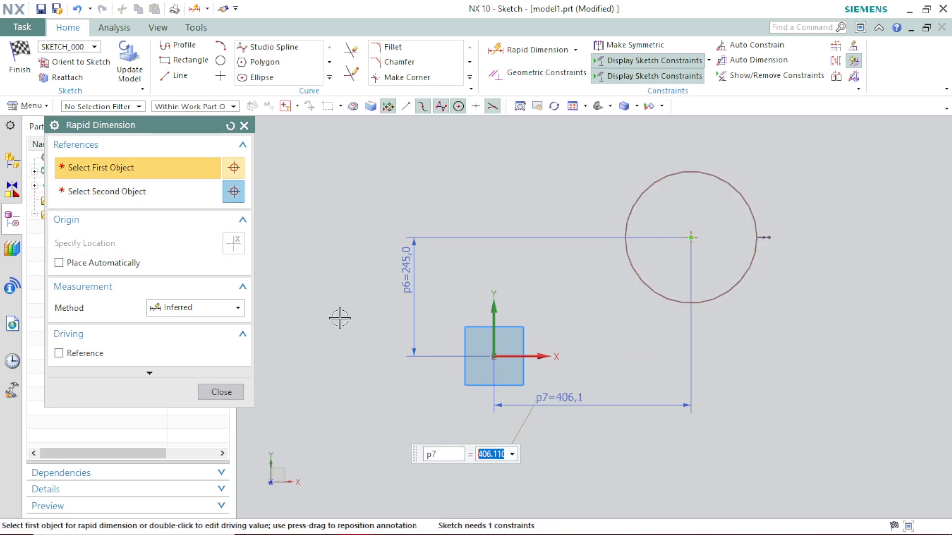
type("400")
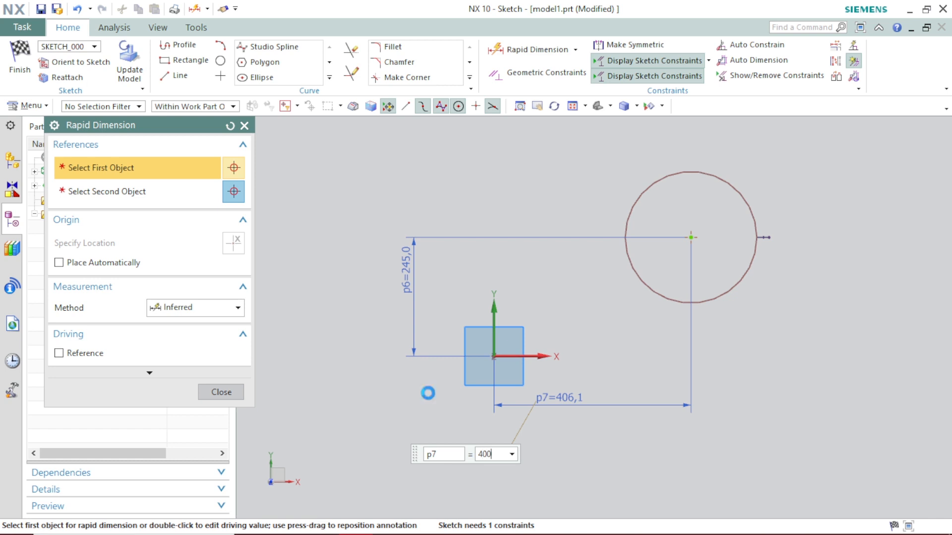
key("Return")
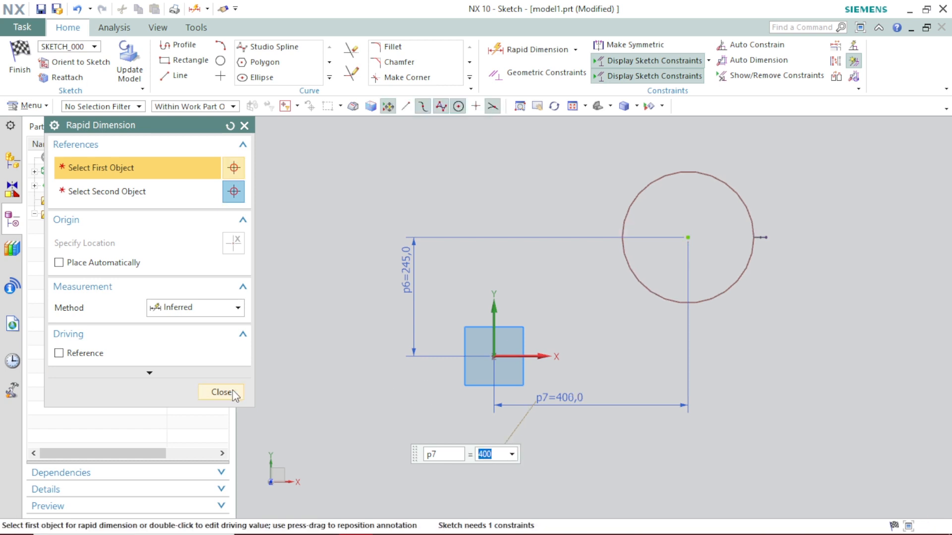
Shrink the circle around its centre and add a 190 mm diameter Rapid Dimension to it.
left_click(231, 393)
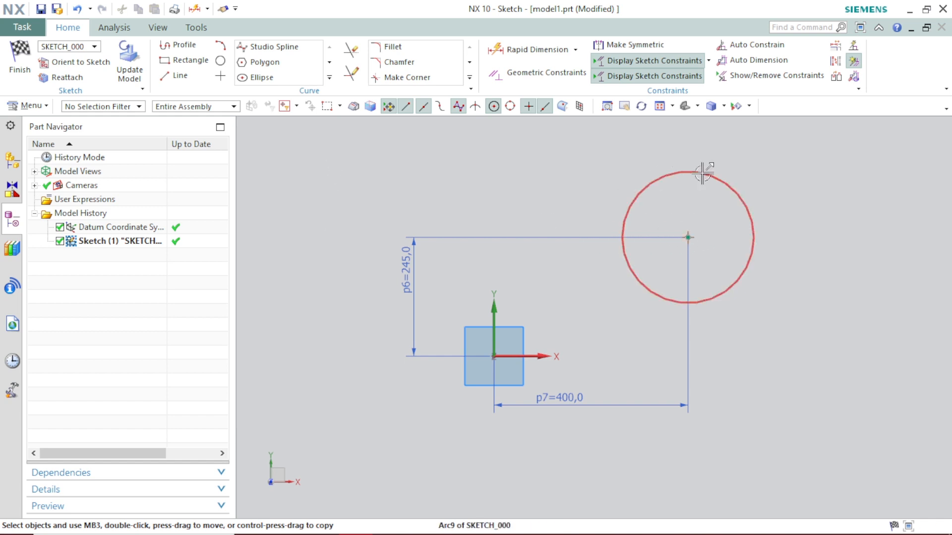
mouse_move(717, 146)
left_mouse_down()
mouse_move(724, 133)
mouse_move(698, 191)
left_mouse_up()
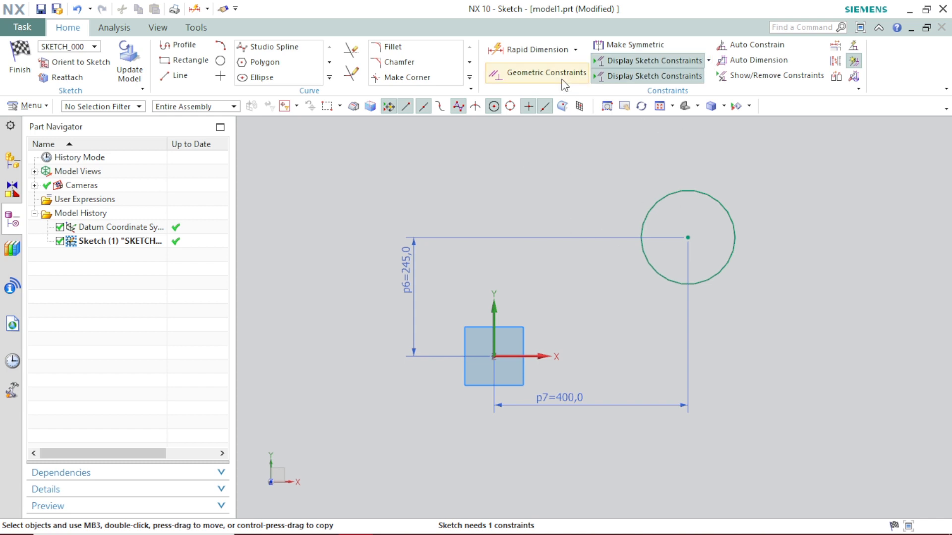
left_click(538, 49)
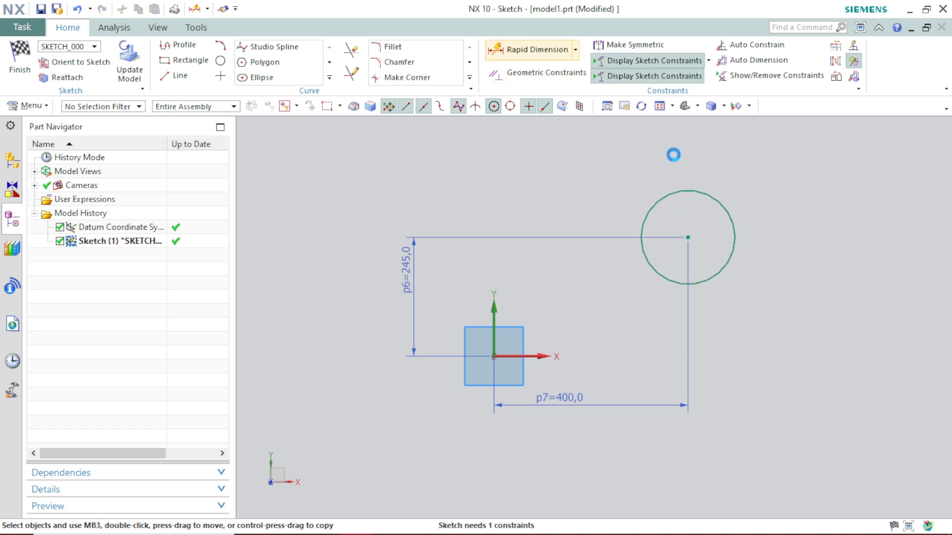
left_click(711, 198)
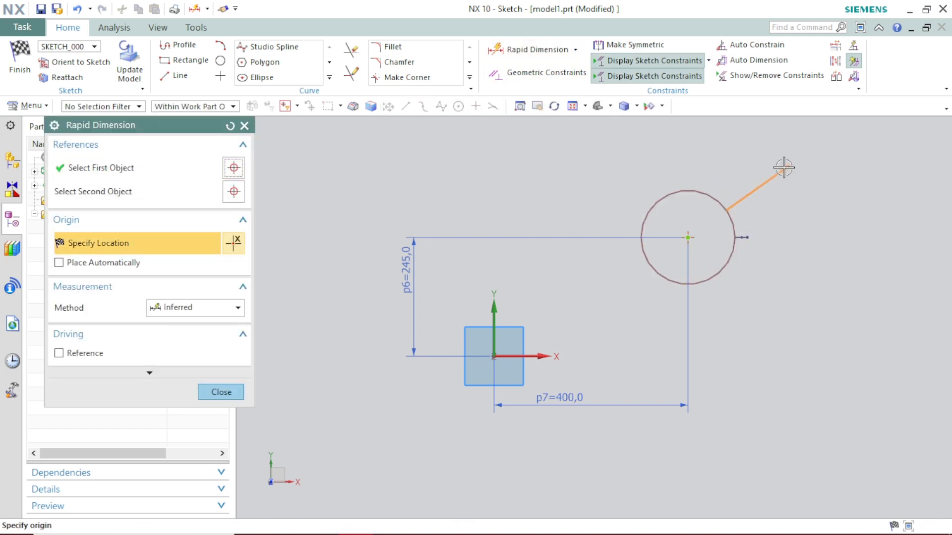
left_click(788, 162)
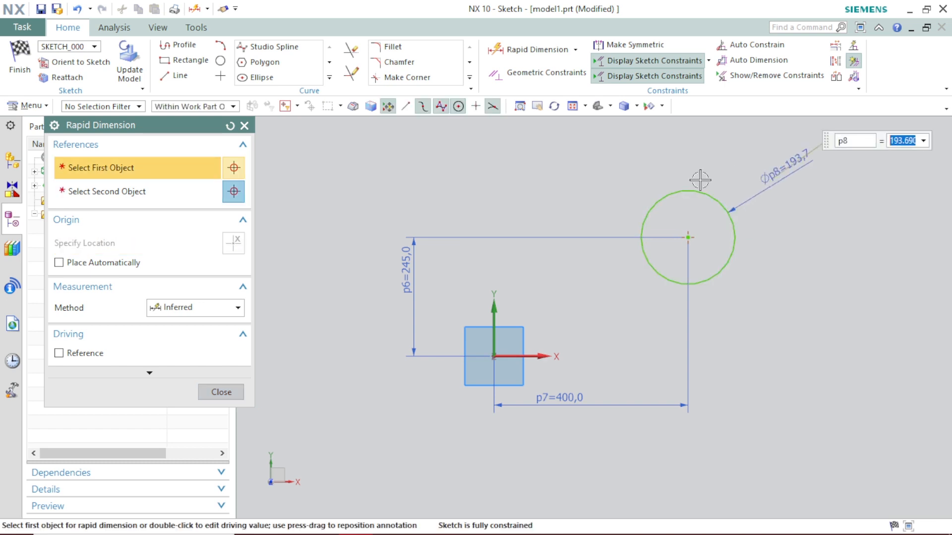
type("190")
key("Return")
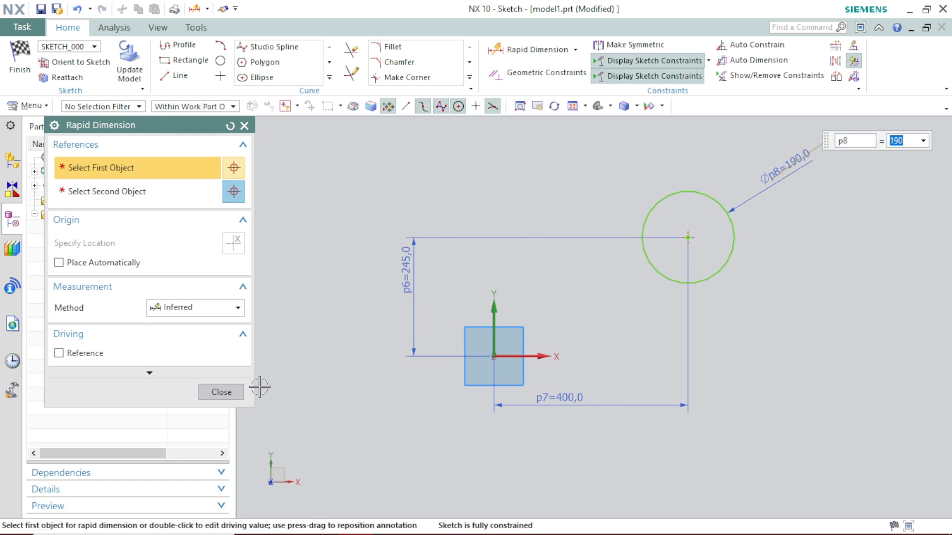
left_click(241, 393)
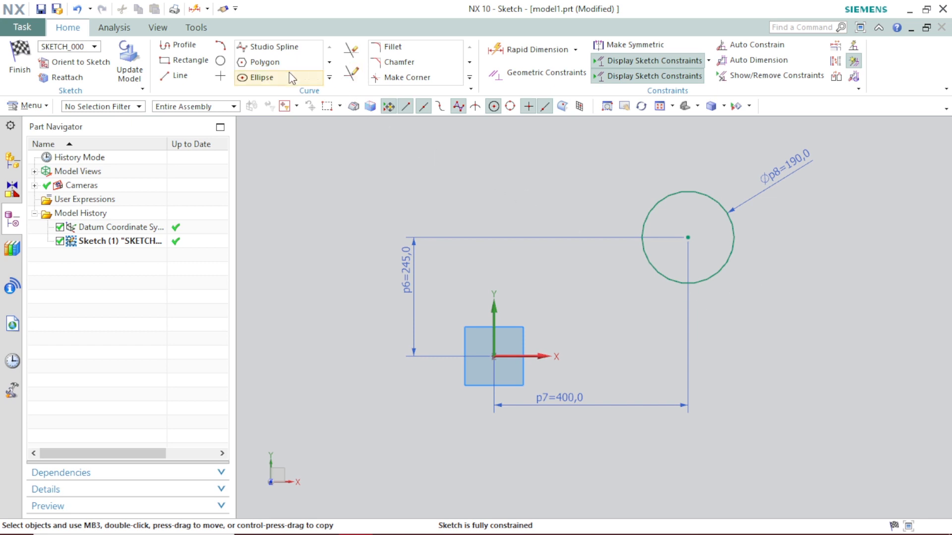
Sketch a separate horizontal line about 150 mm long on the far side of the circle from the Y axis.
left_click(179, 76)
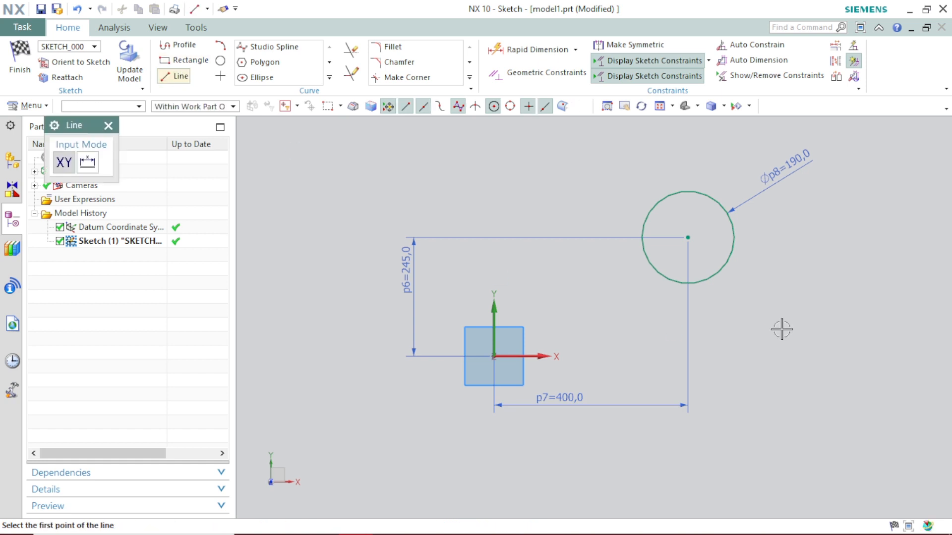
left_click(842, 293)
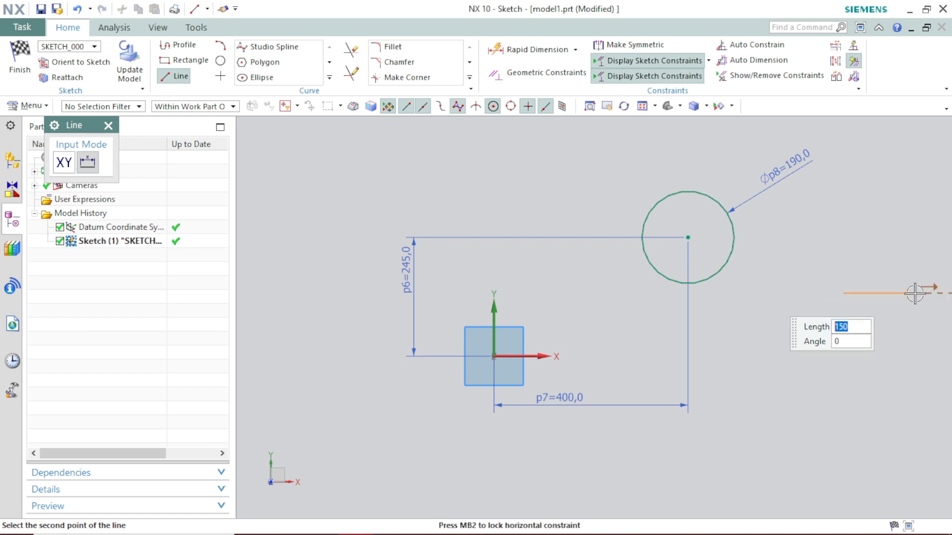
left_click(914, 293)
key("Escape")
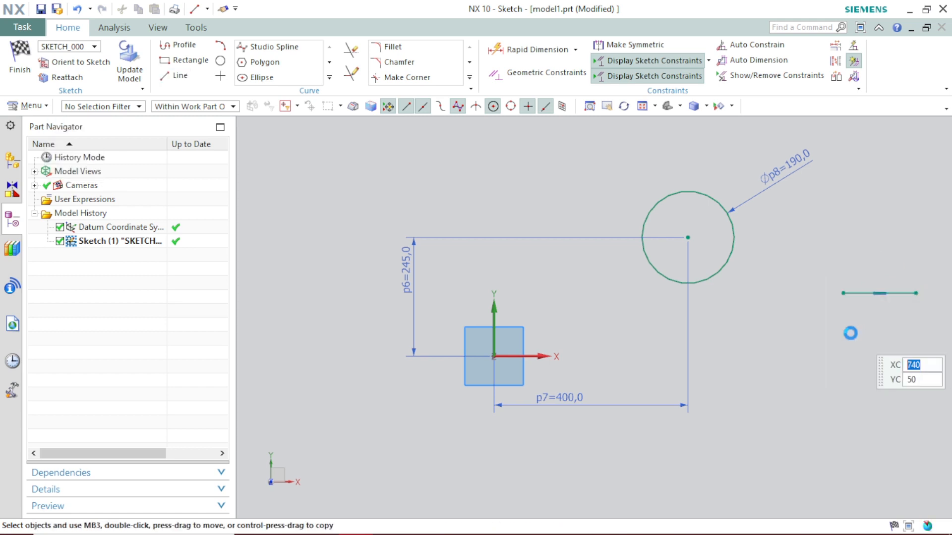
Examine the sketch from an orbited angle and in the front view, and return to the top view.
mouse_move(850, 329)
middle_mouse_down()
mouse_move(761, 328)
mouse_move(790, 327)
mouse_move(787, 319)
middle_mouse_up()
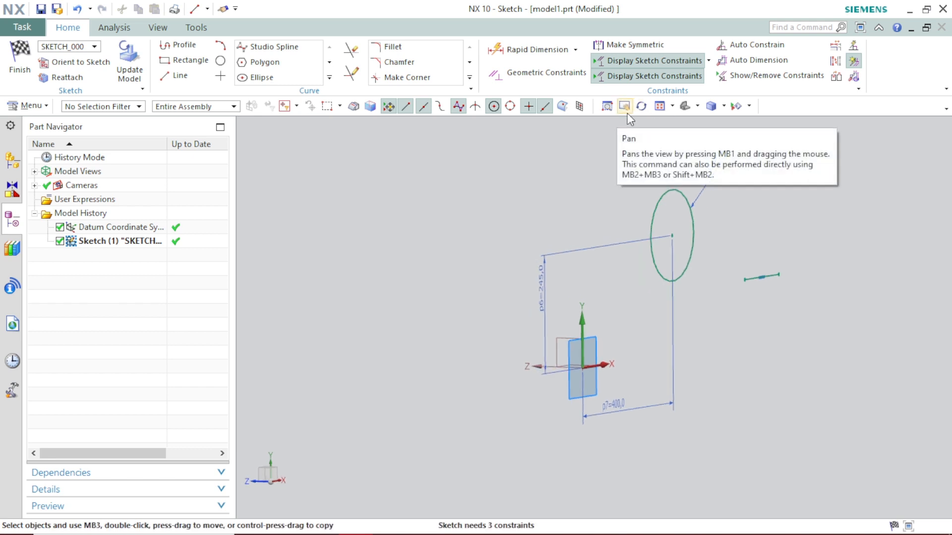
left_click(696, 108)
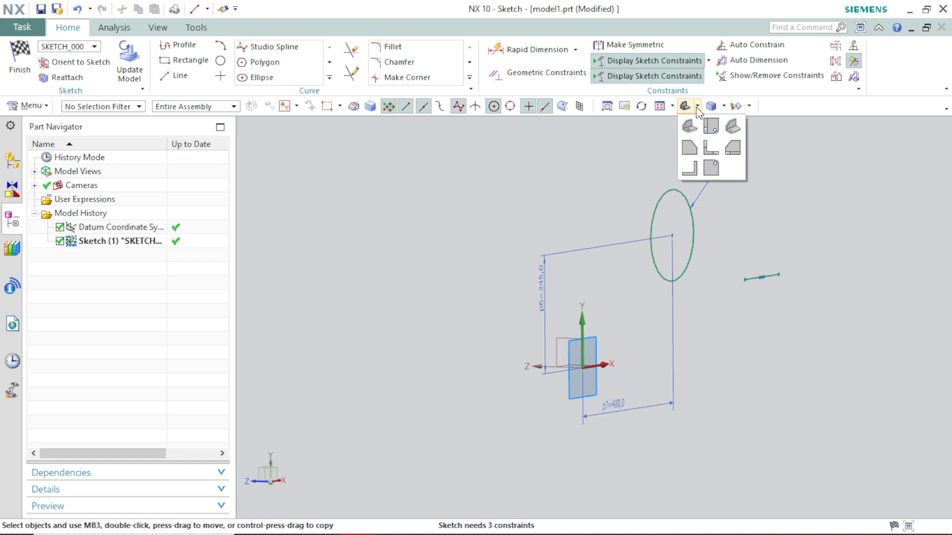
left_click(711, 149)
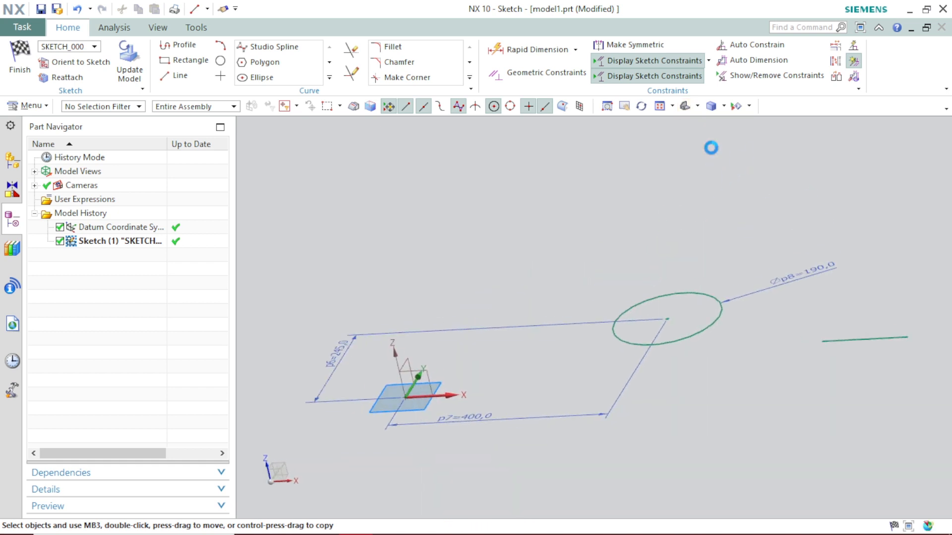
left_click(697, 108)
left_click(711, 127)
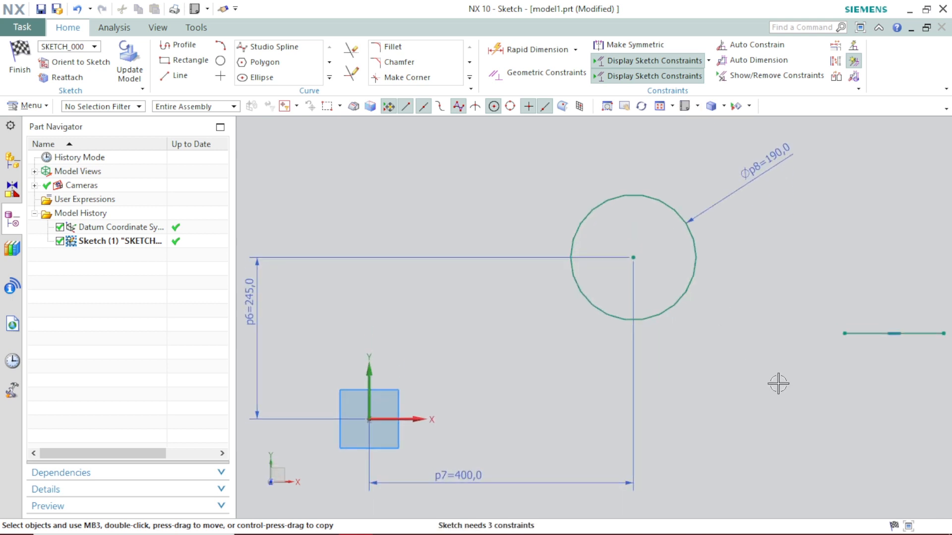
scroll(779, 362, "up", 4)
scroll(782, 342, "down", 5)
scroll(783, 337, "down", 4)
scroll(841, 351, "up", 4)
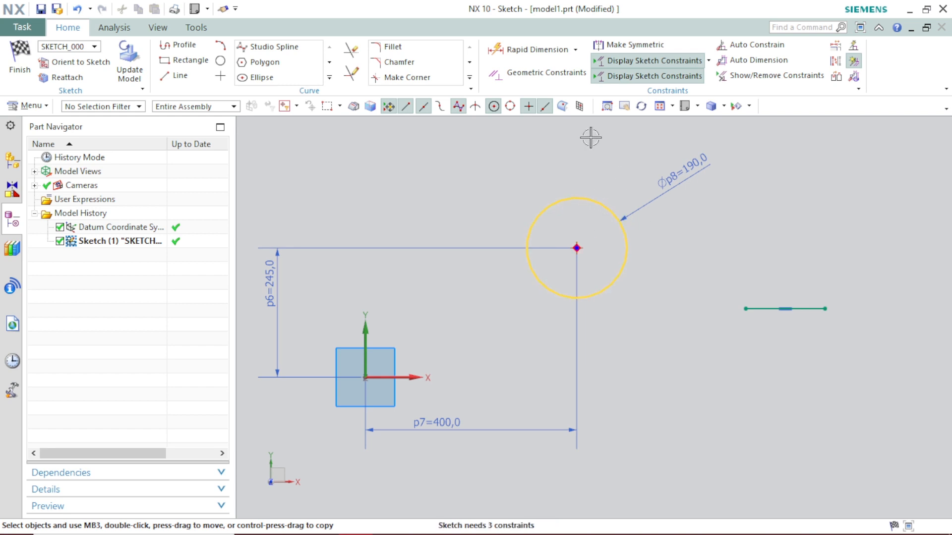
Add a 300 mm horizontal Rapid Dimension between the circle's centre and the line's nearer endpoint.
left_click(521, 50)
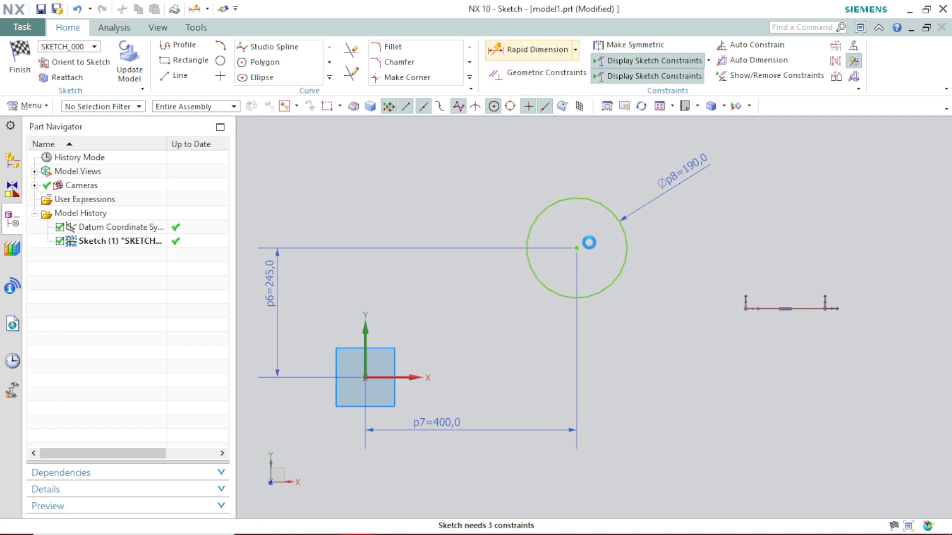
left_click(576, 247)
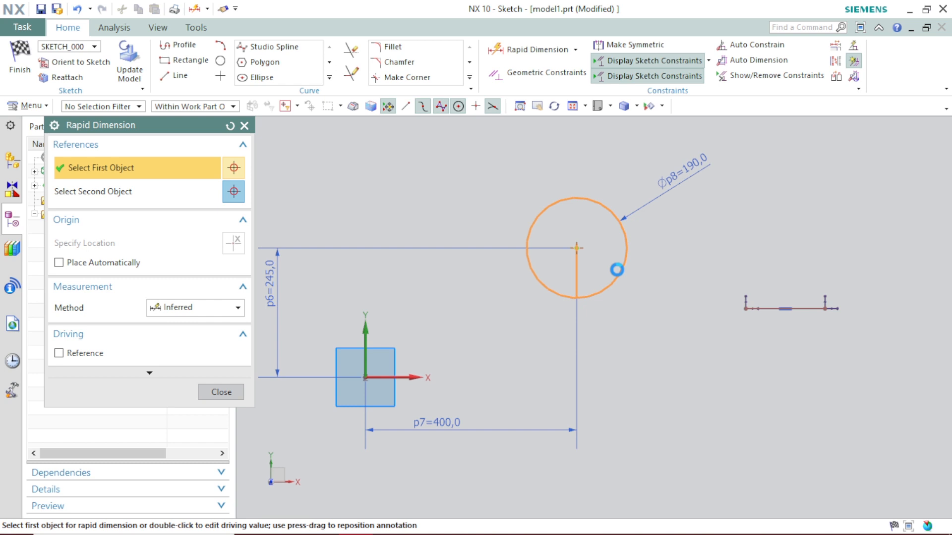
left_click(743, 309)
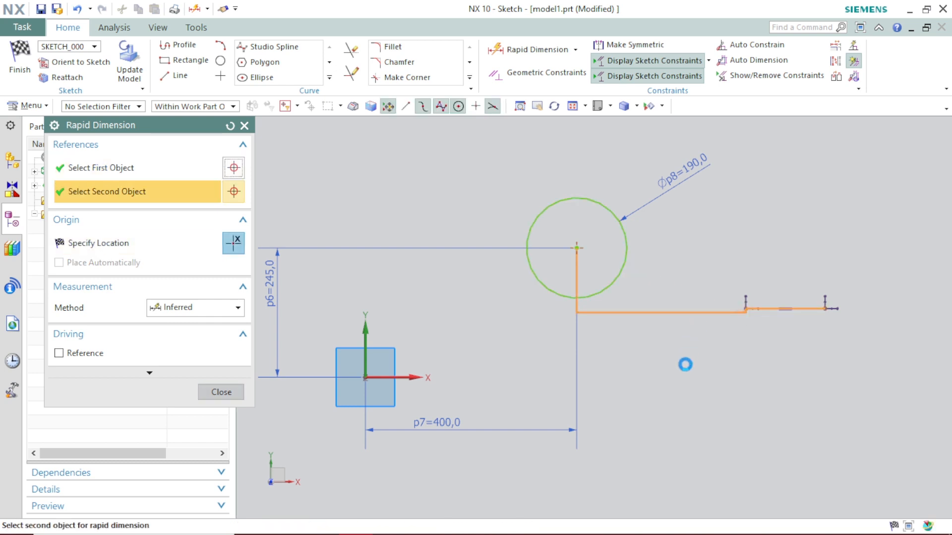
left_click(686, 377)
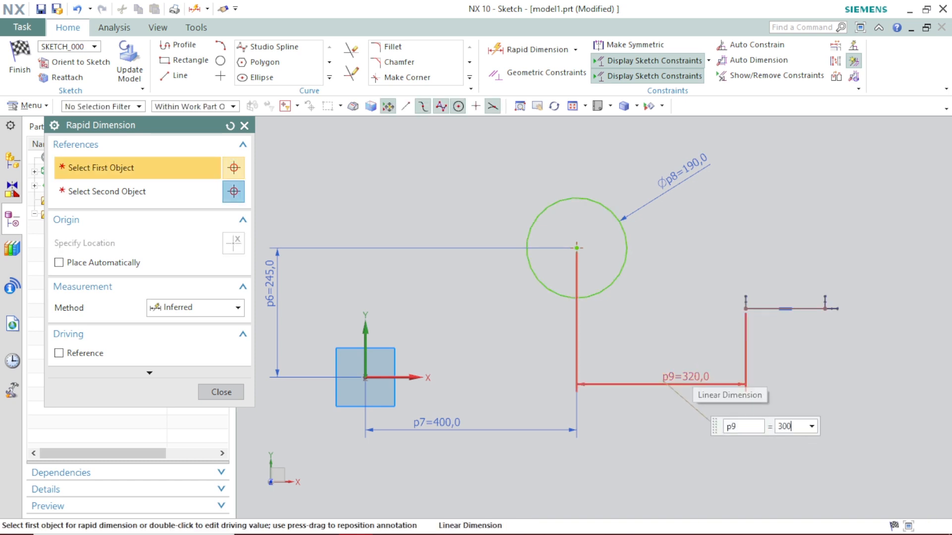
type("300")
key("Return")
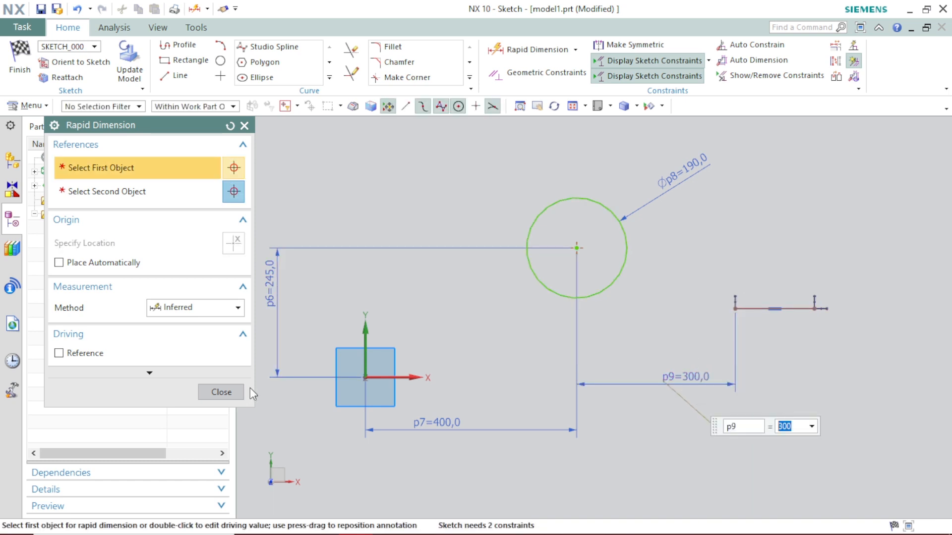
Add a 110 mm vertical Rapid Dimension between the line's nearer endpoint and the circle's centre.
left_click(735, 308)
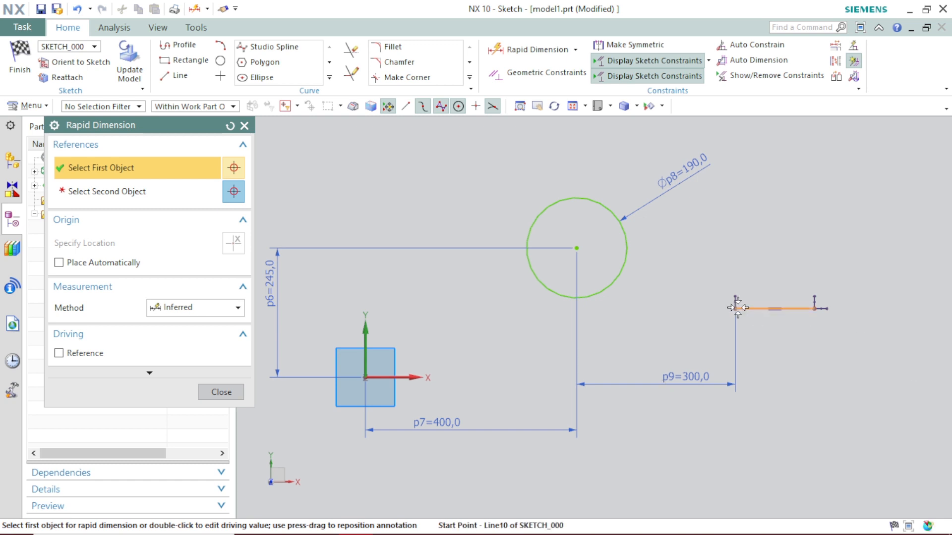
left_click(576, 248)
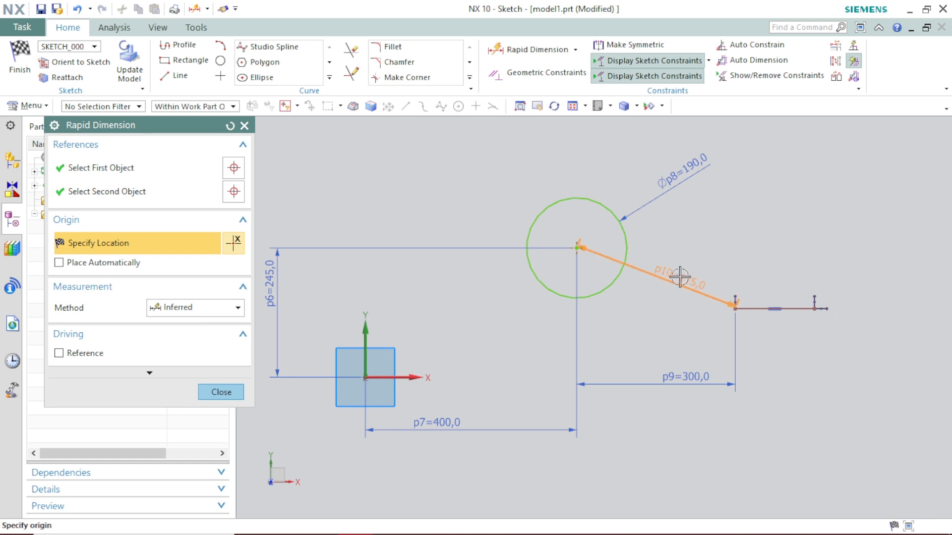
left_click(498, 293)
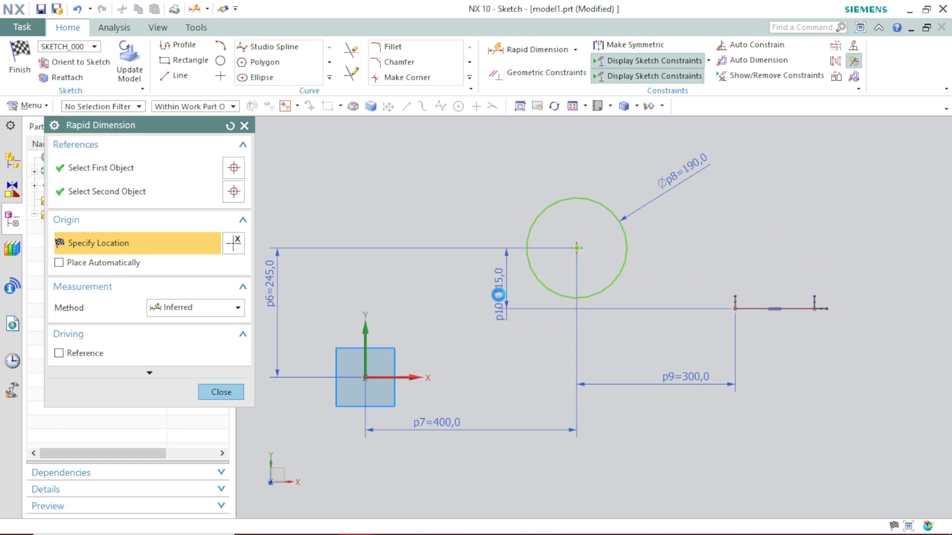
double_click(498, 295)
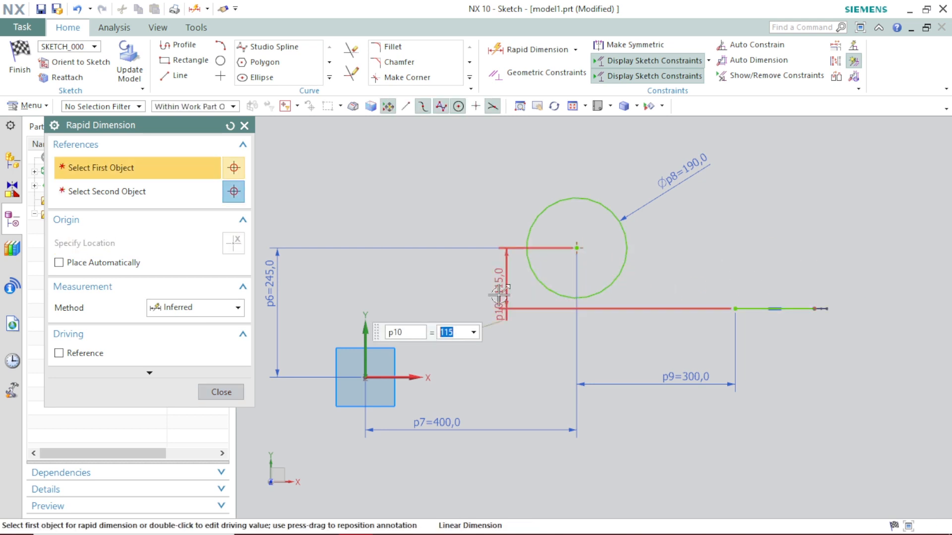
type("11")
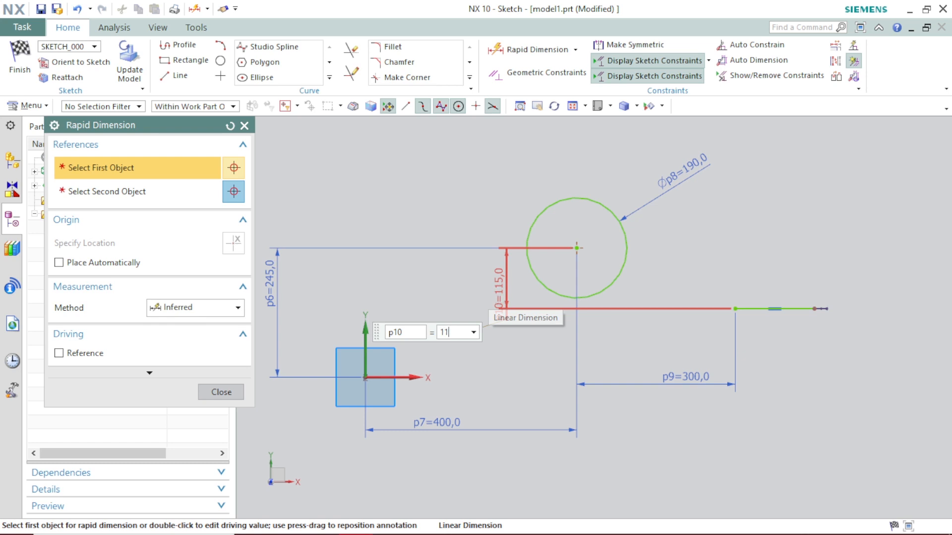
type("0")
key("Return")
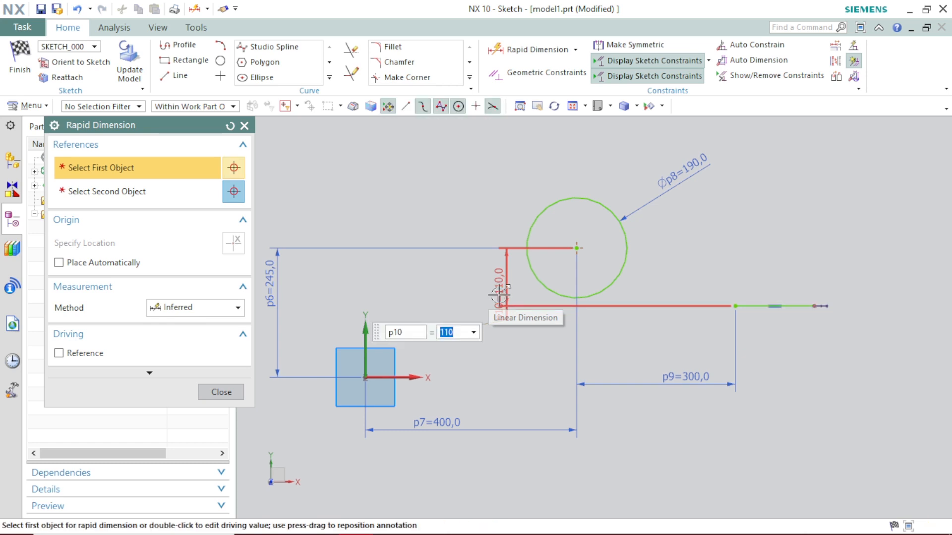
left_click(221, 392)
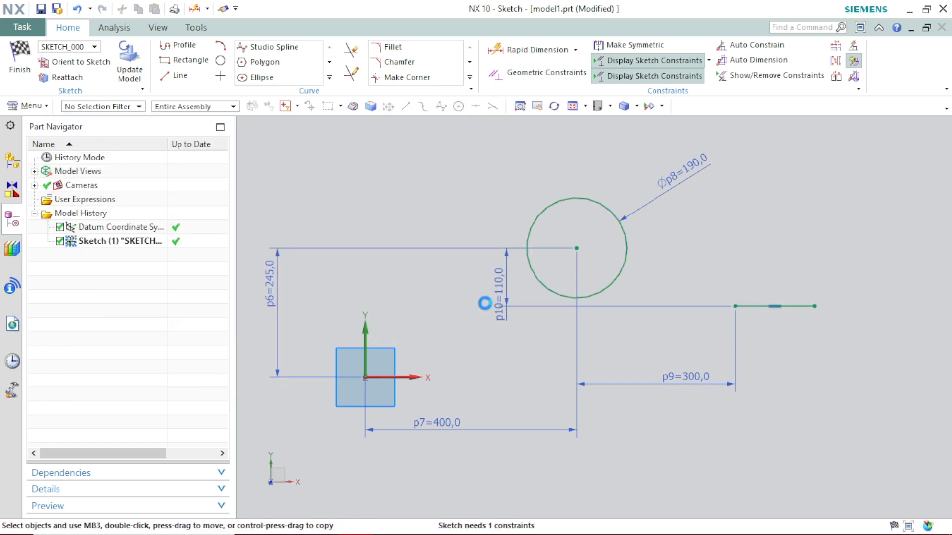
Dimension the horizontal line's length with a Rapid Dimension placed below it, and finish the sketch.
left_click(521, 52)
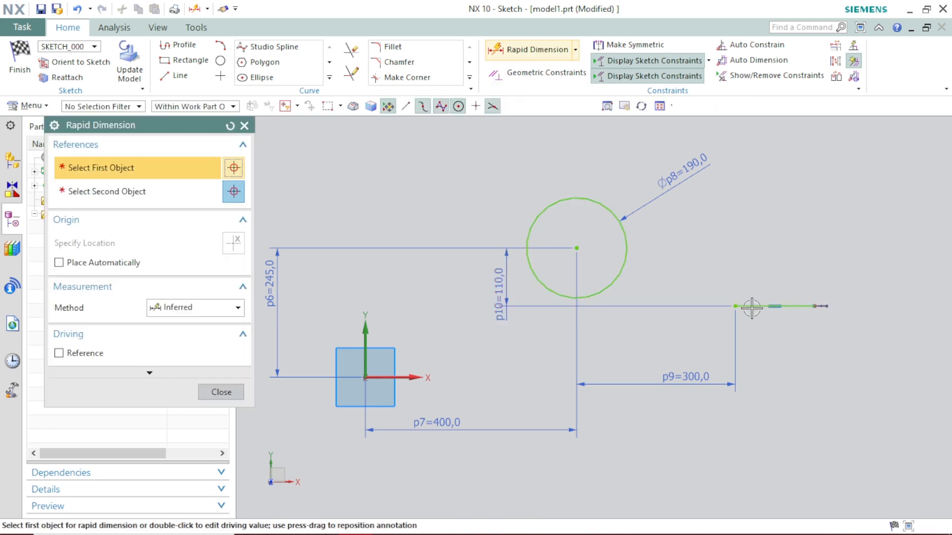
left_click(763, 337)
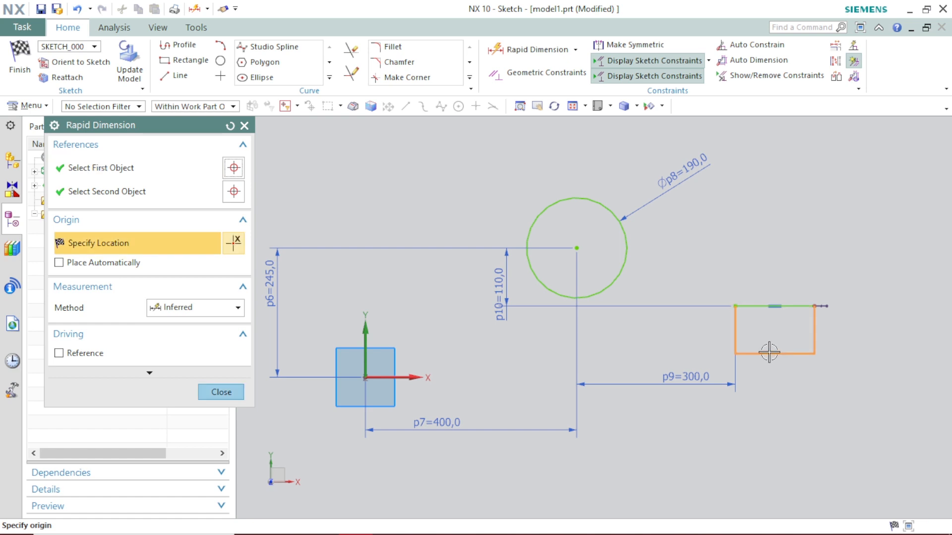
left_click(768, 351)
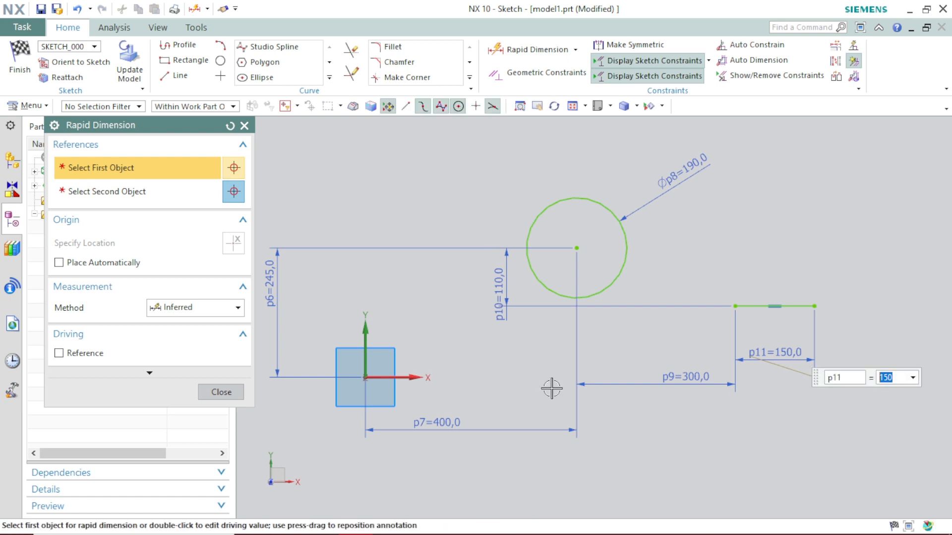
left_click(239, 390)
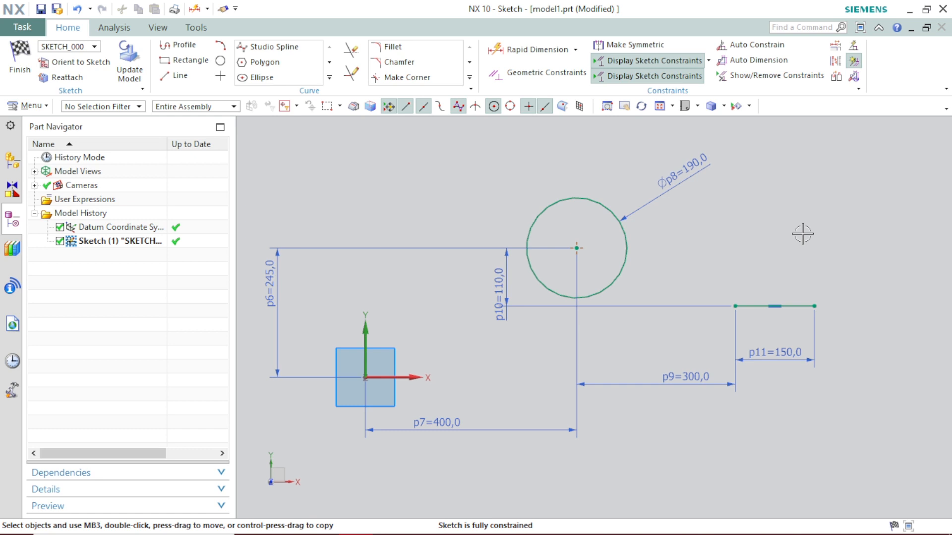
left_click(24, 62)
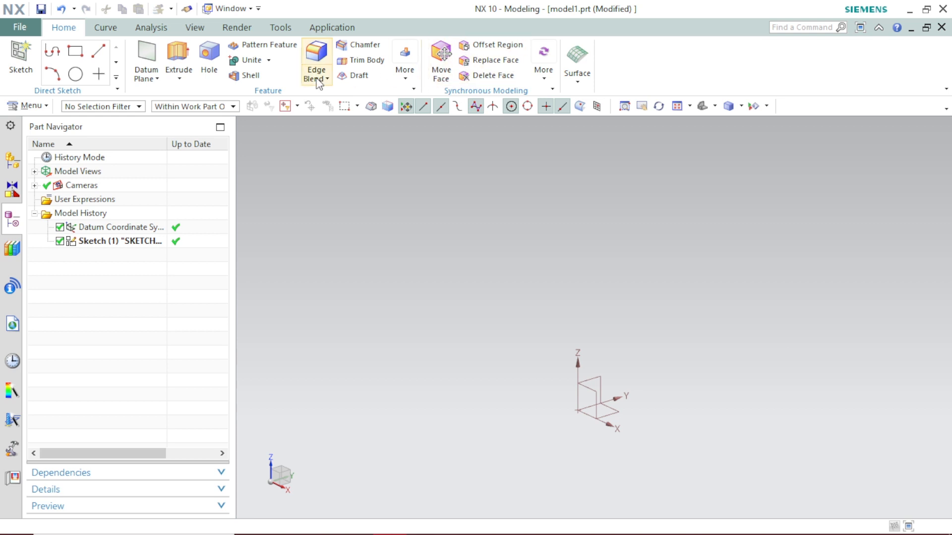
left_click(179, 80)
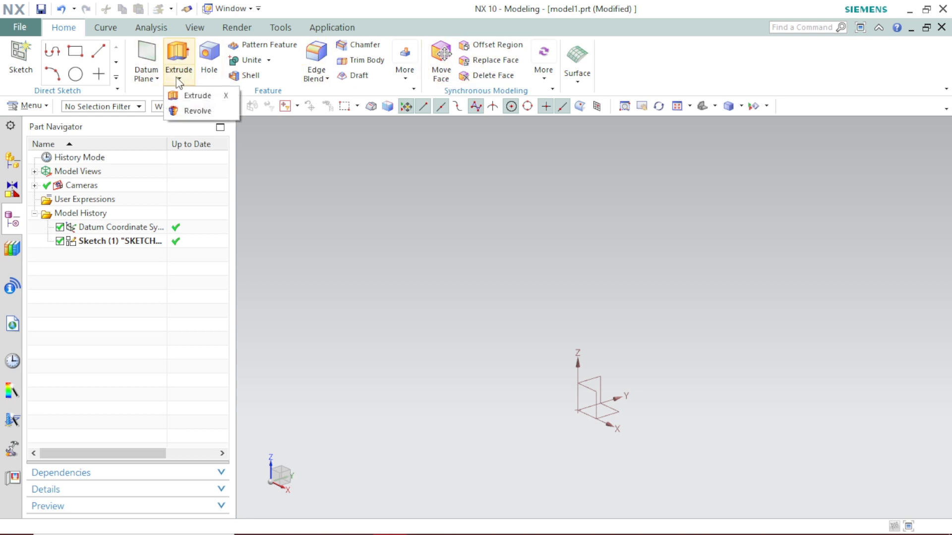
left_click(405, 64)
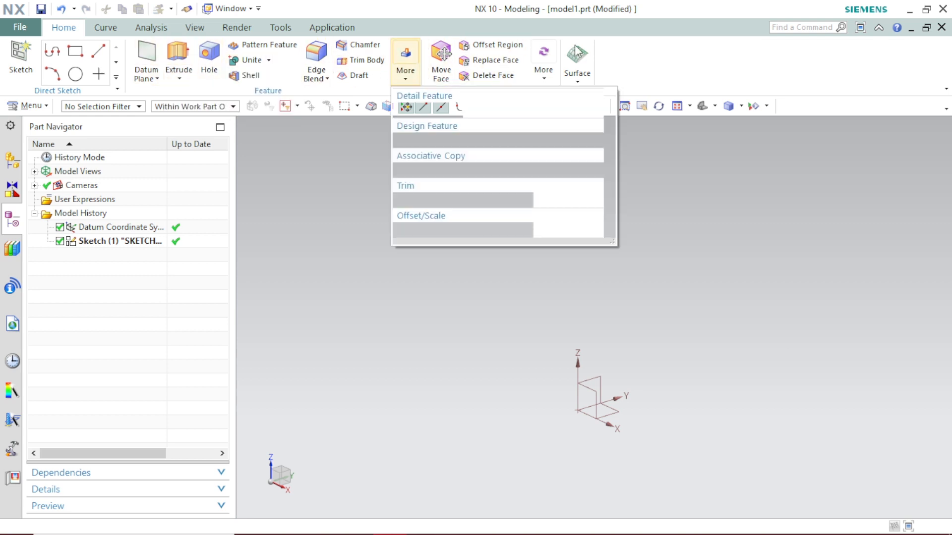
left_click(740, 216)
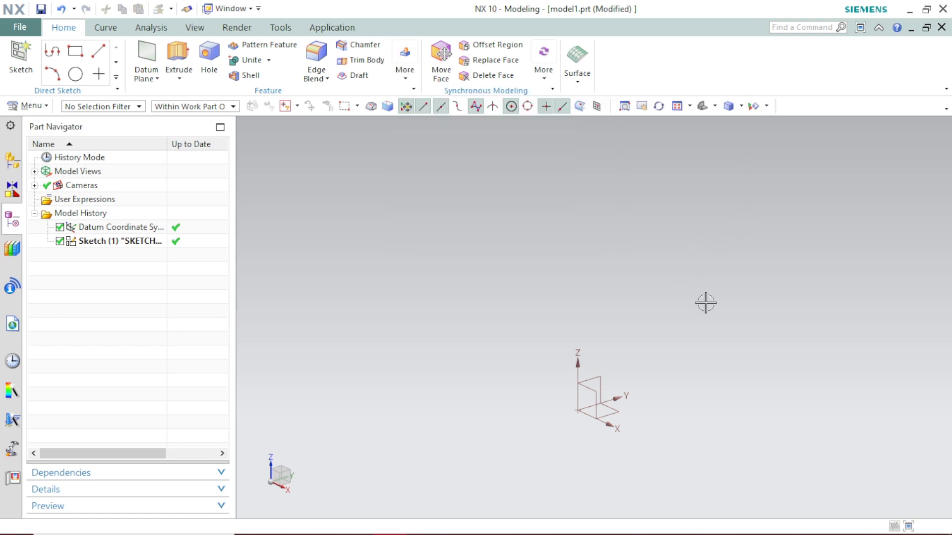